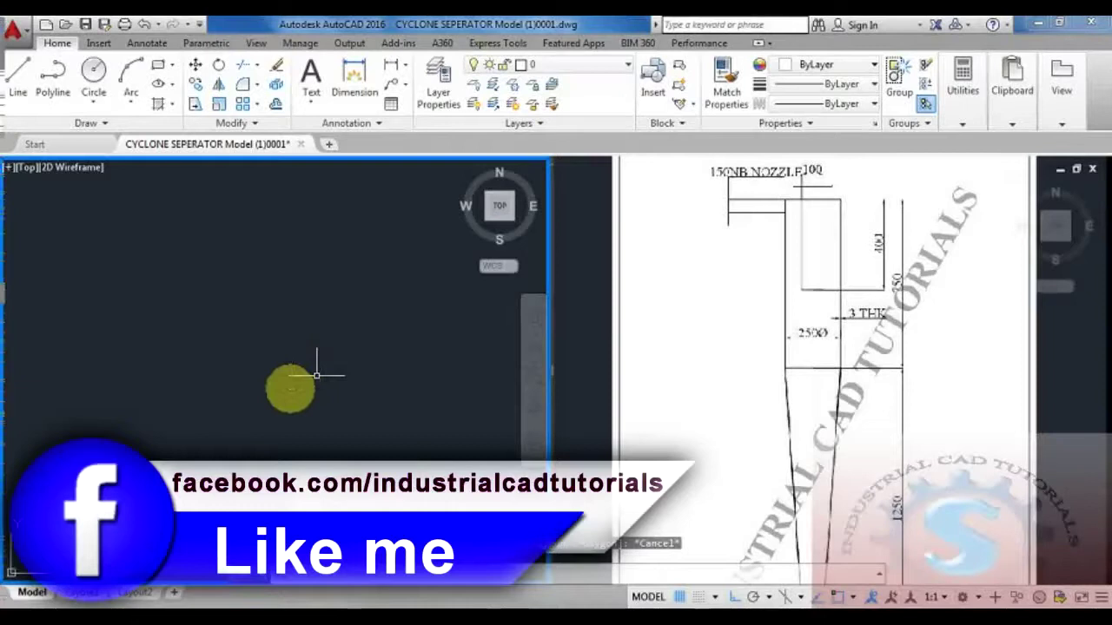
Examine the cyclone separator reference drawing for its body, cone, nozzle and thickness dimensions
click(715, 350)
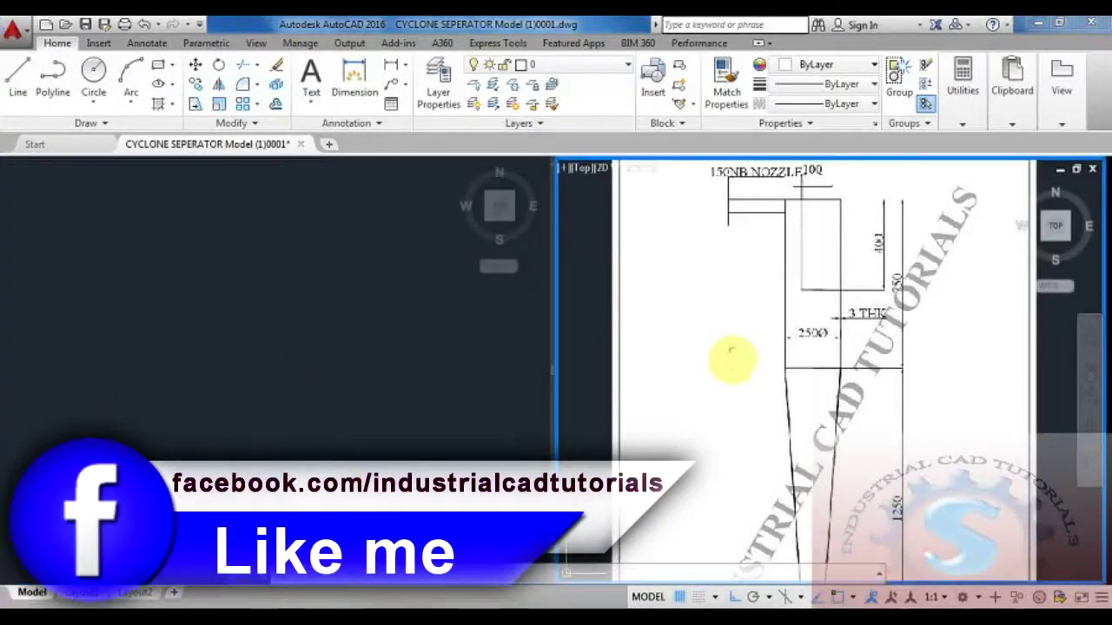
scroll(764, 391, down, 1)
middle_drag(767, 395, 745, 266)
scroll(808, 434, up, 2)
scroll(772, 482, down, 5)
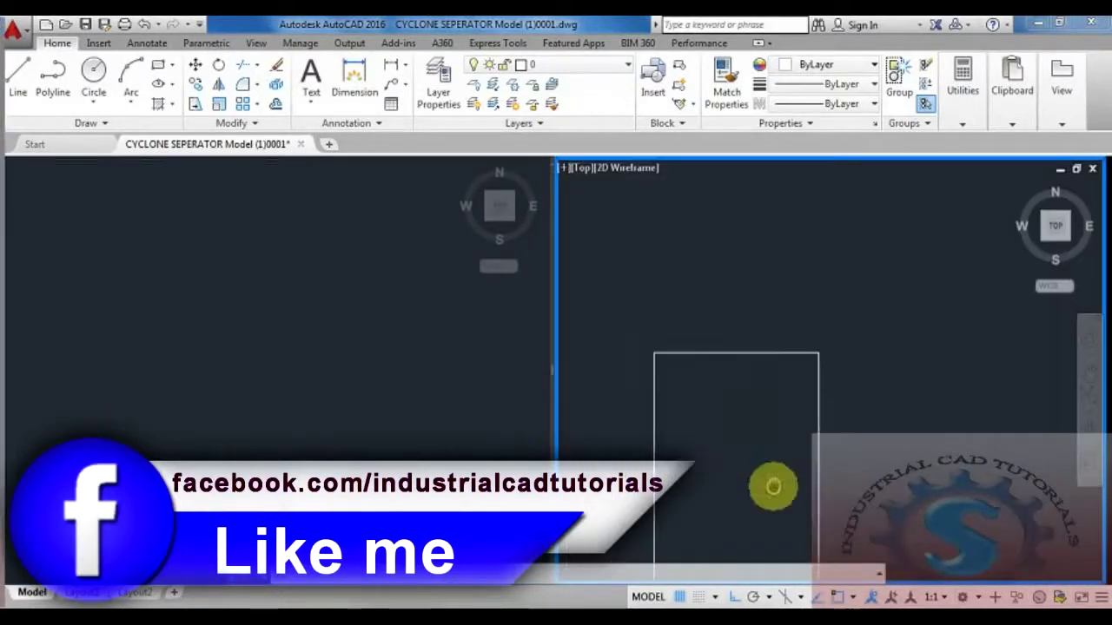
key(Escape)
key(Escape)
key(Escape)
scroll(769, 443, up, 5)
scroll(776, 400, down, 5)
scroll(779, 391, up, 5)
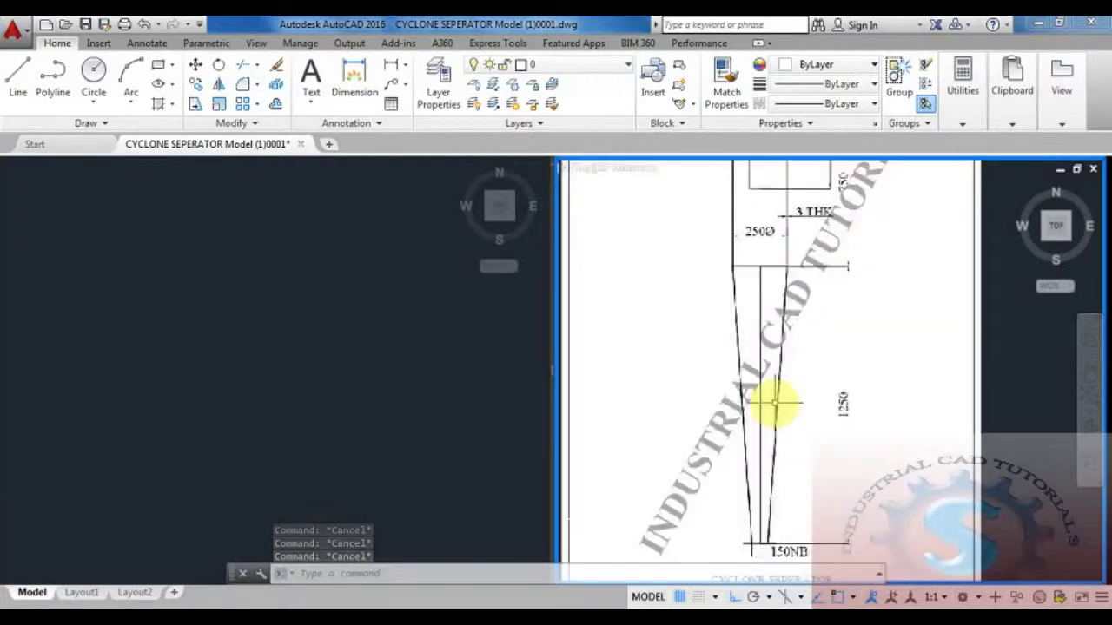
scroll(773, 426, down, 5)
scroll(747, 347, up, 5)
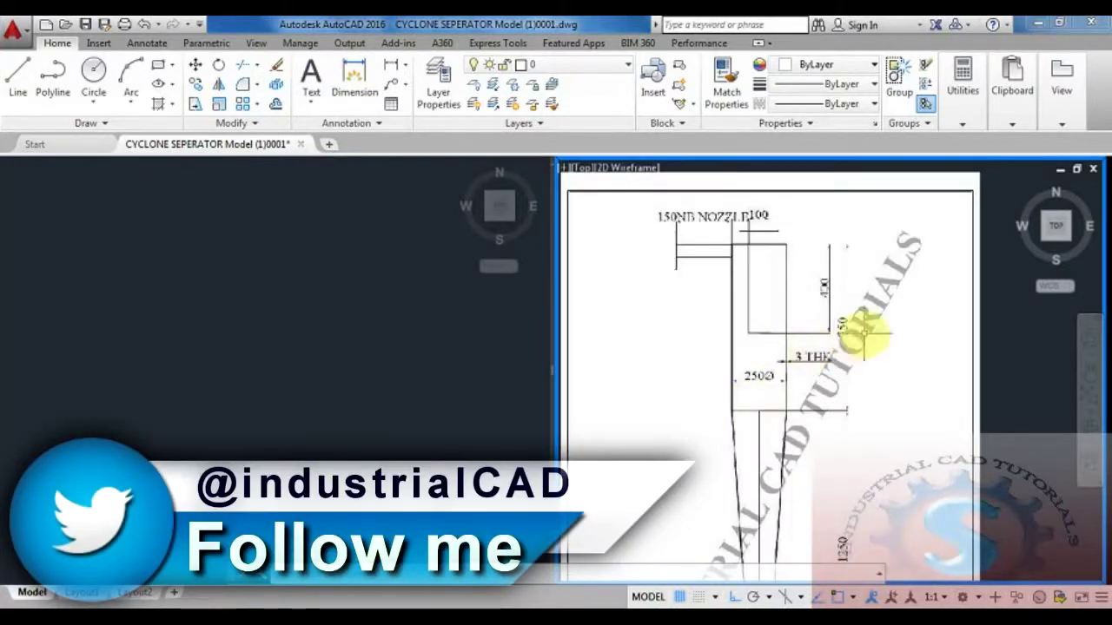
scroll(807, 348, up, 4)
scroll(732, 352, down, 1)
scroll(695, 347, up, 2)
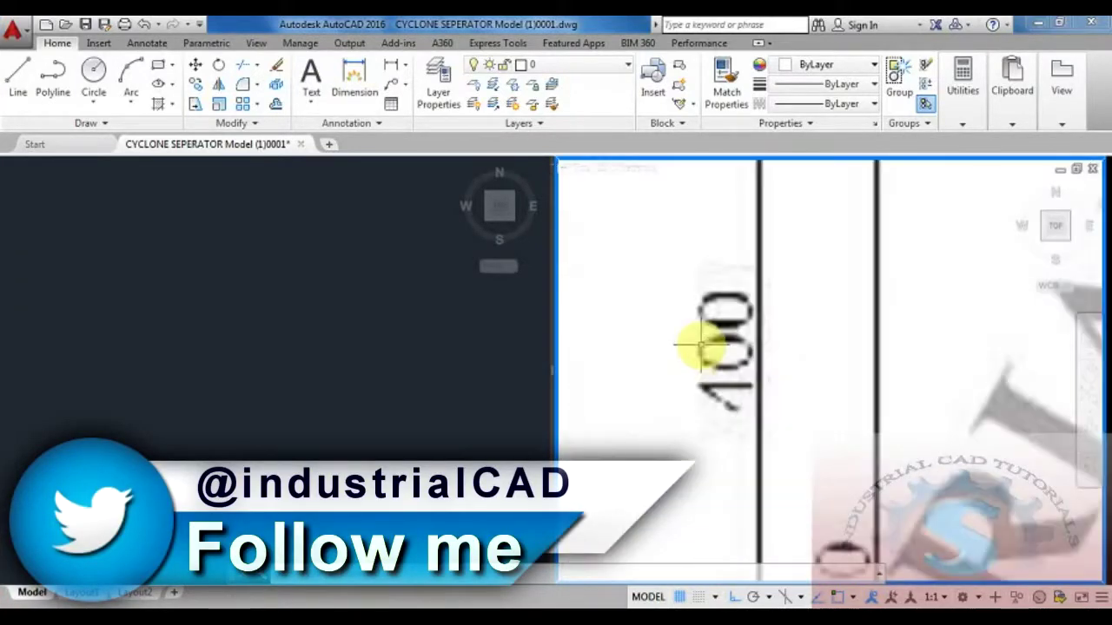
scroll(689, 377, down, 5)
scroll(714, 279, up, 4)
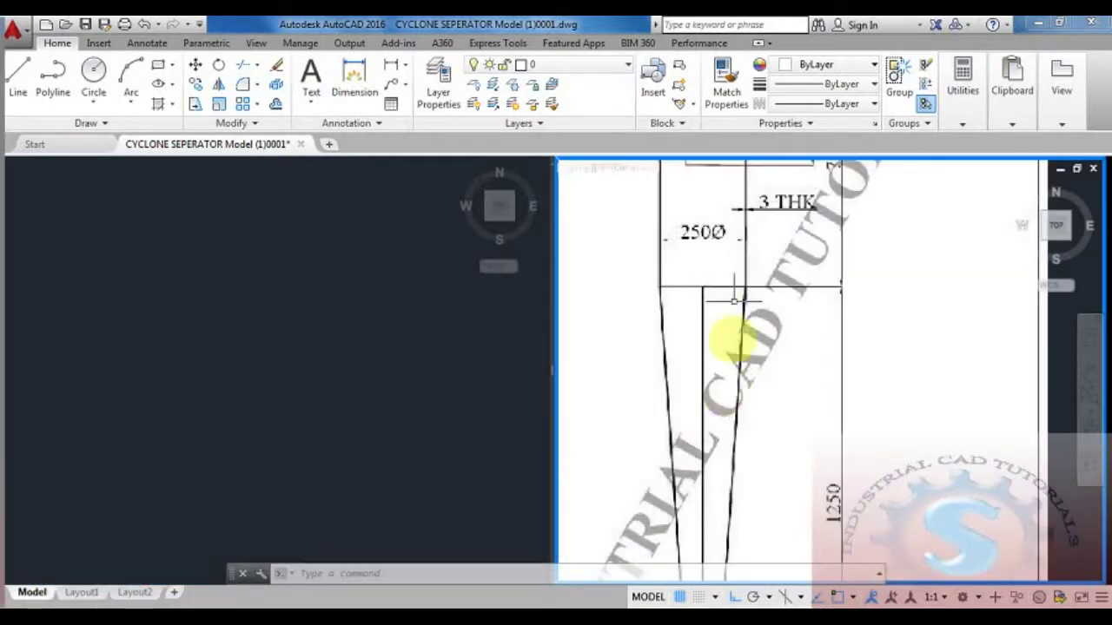
scroll(721, 335, down, 5)
scroll(799, 390, up, 3)
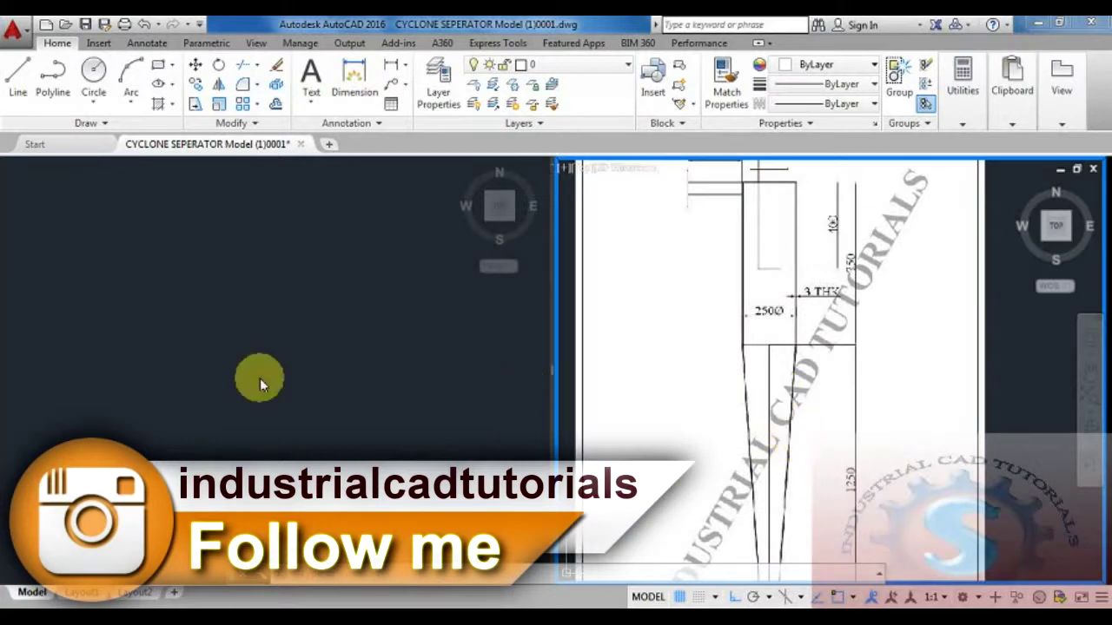
Draw a vertical line 750 long downward in the empty viewport as one side of the cylindrical body
click(260, 380)
click(356, 579)
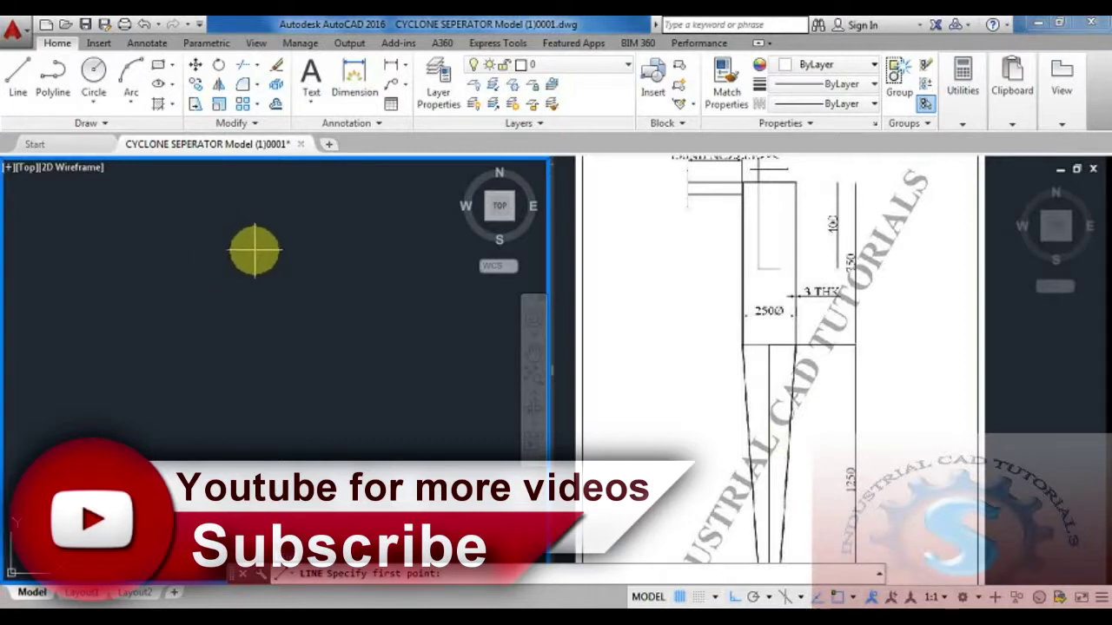
click(254, 224)
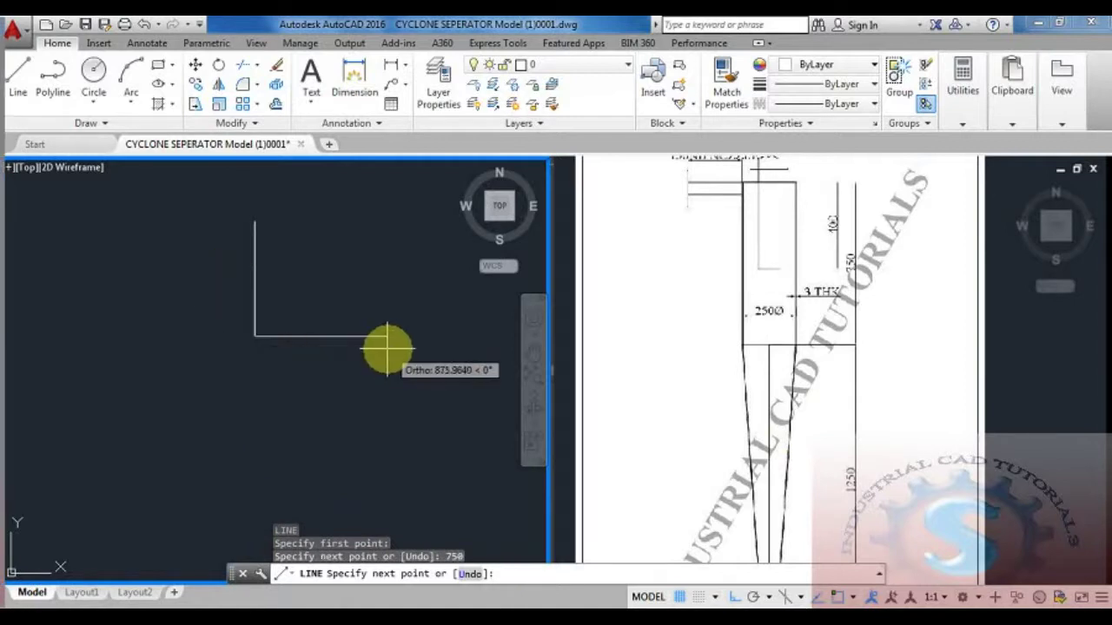
key(Escape)
middle_drag(286, 286, 363, 310)
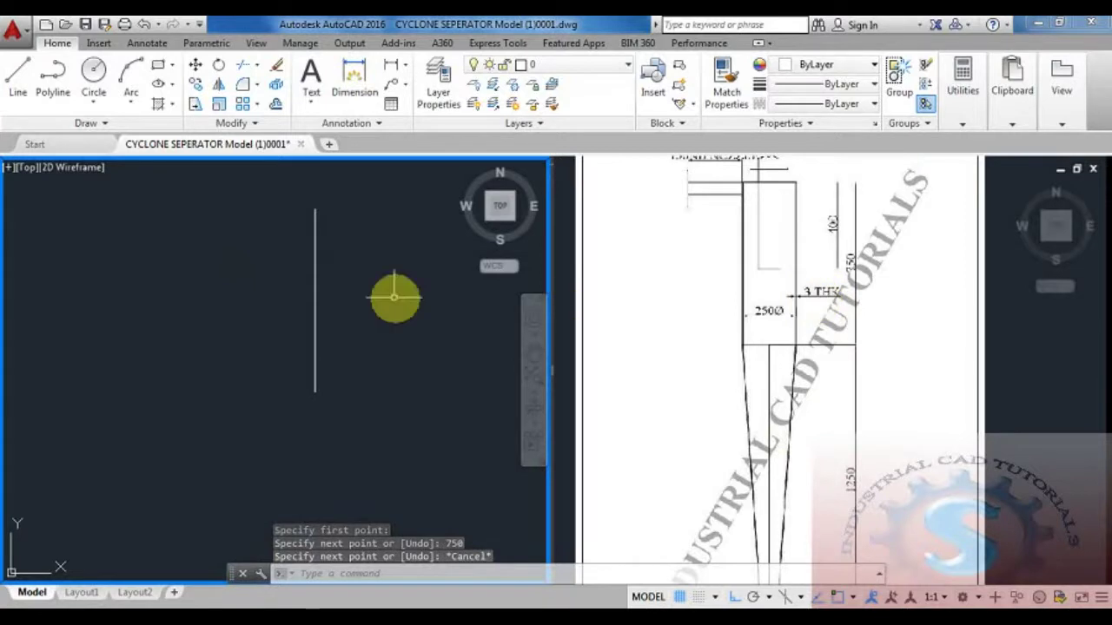
key(Escape)
key(Escape)
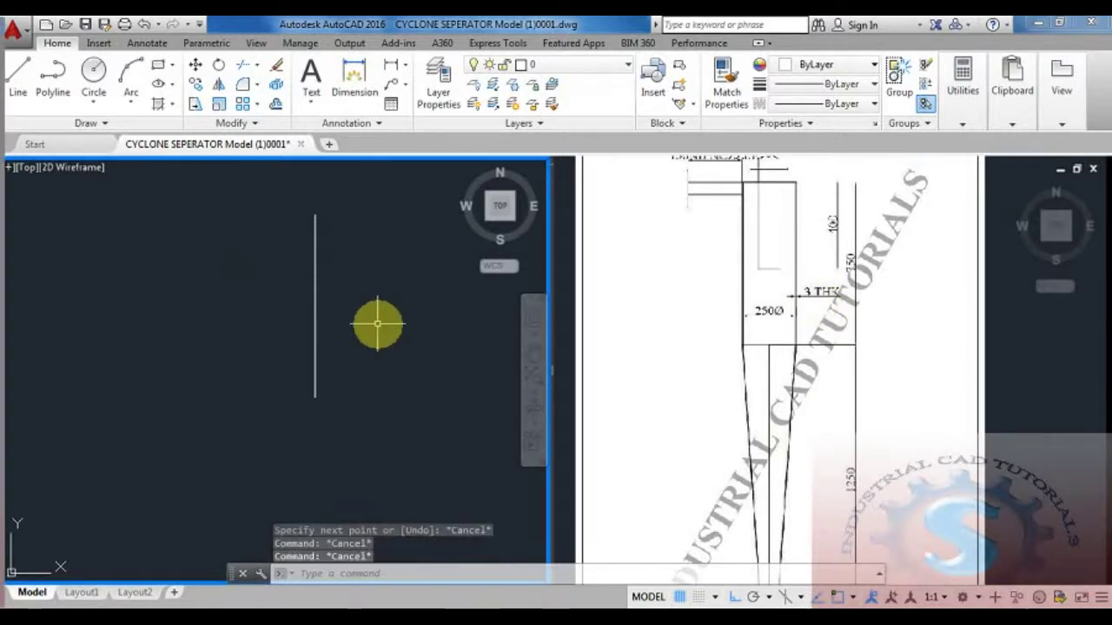
Offset the vertical line by 250 to its left to create the opposite side of the body
text(o)
key(Return)
text(250)
key(Return)
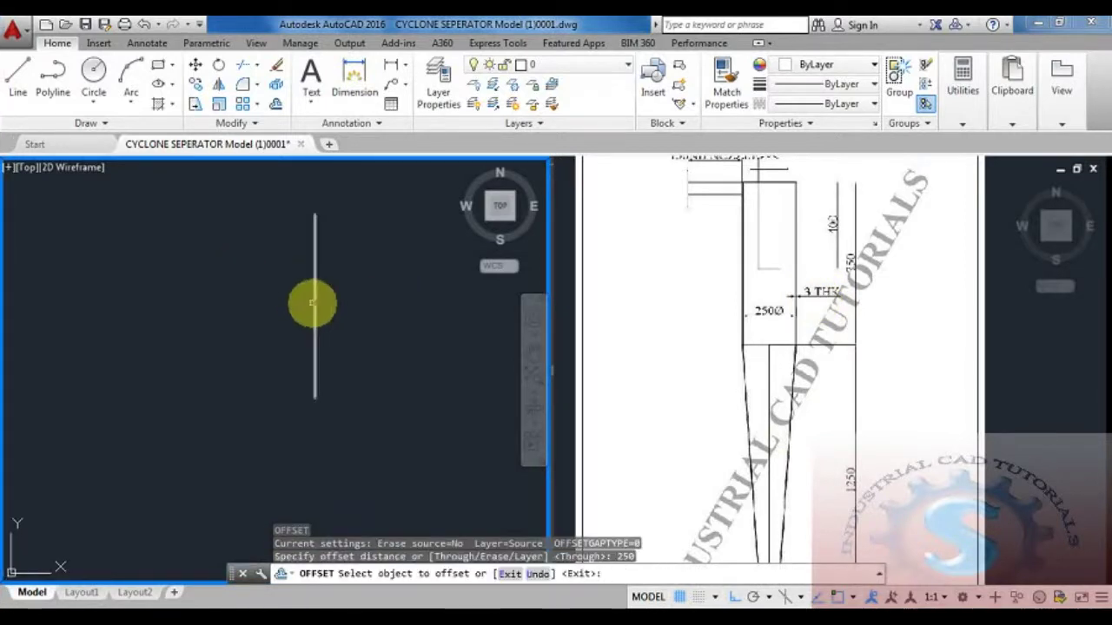
click(314, 303)
click(293, 305)
key(Escape)
Offset both vertical body lines by 3 to form the wall thickness
text(c)
key(Return)
text(3)
key(Return)
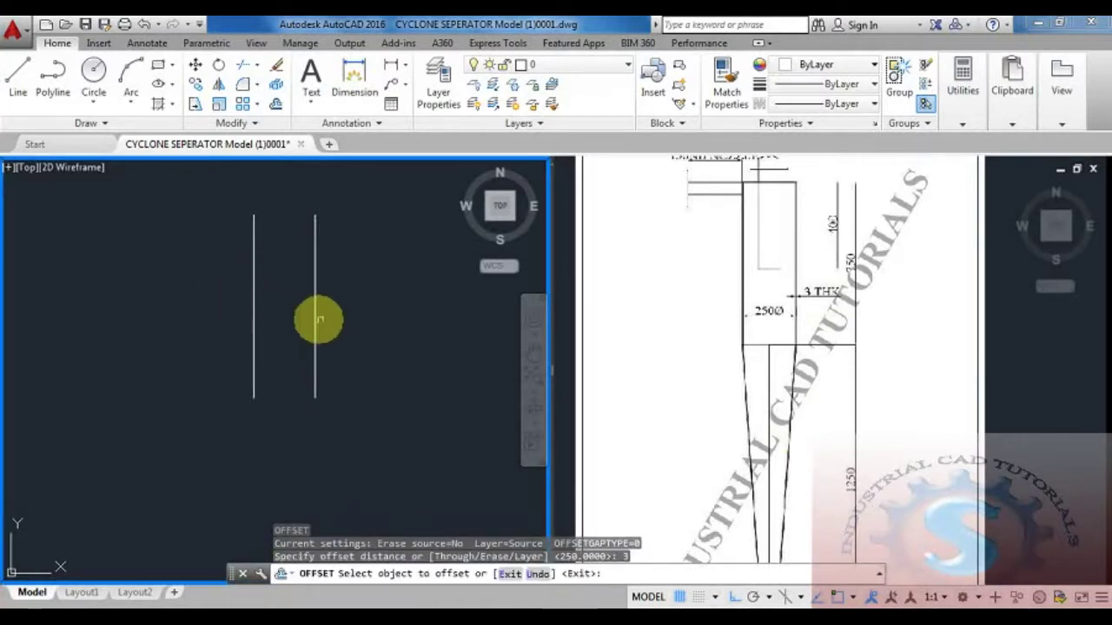
click(315, 321)
click(255, 325)
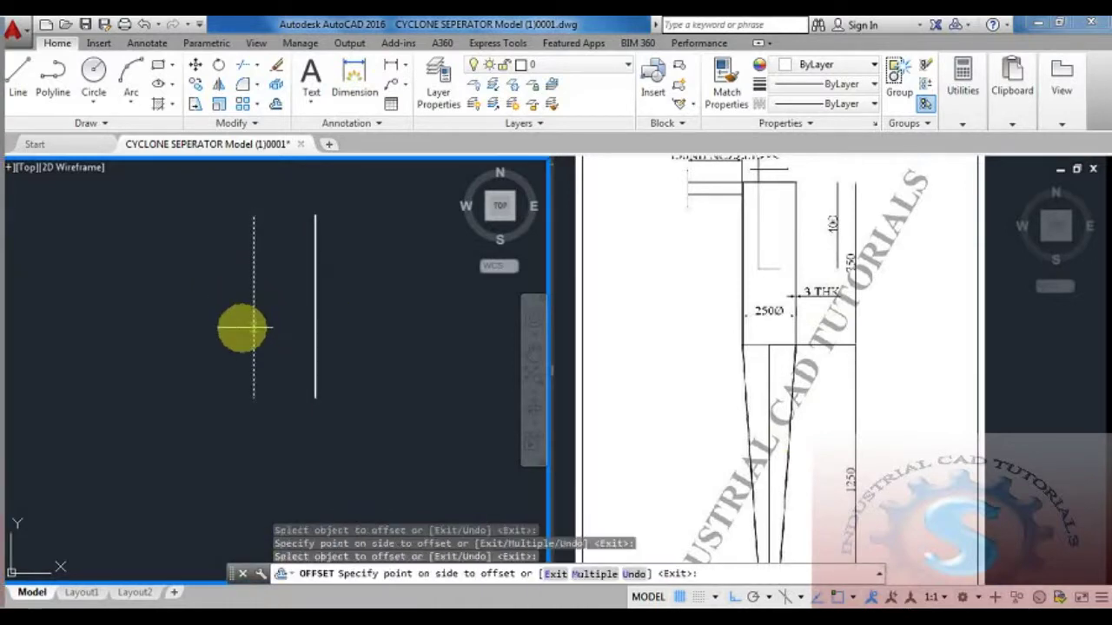
click(277, 321)
Add a horizontal linear dimension across the width of the body between its two side walls
click(390, 64)
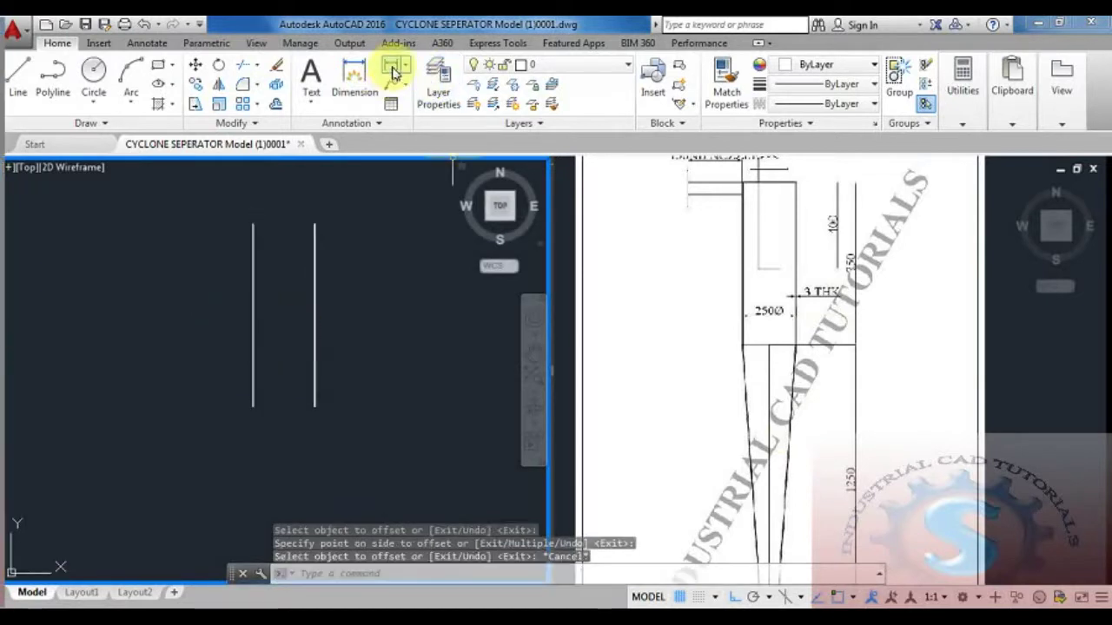
scroll(252, 327, up, 2)
click(248, 329)
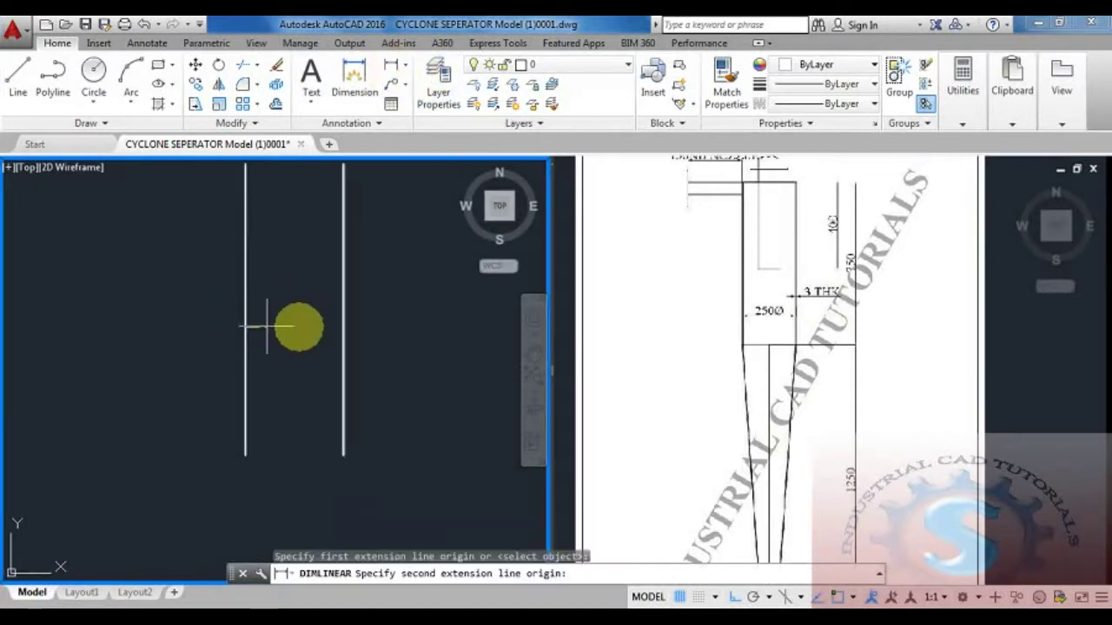
click(342, 328)
click(395, 320)
Add a horizontal linear dimension for the thickness of the right wall, below the width dimension
click(391, 66)
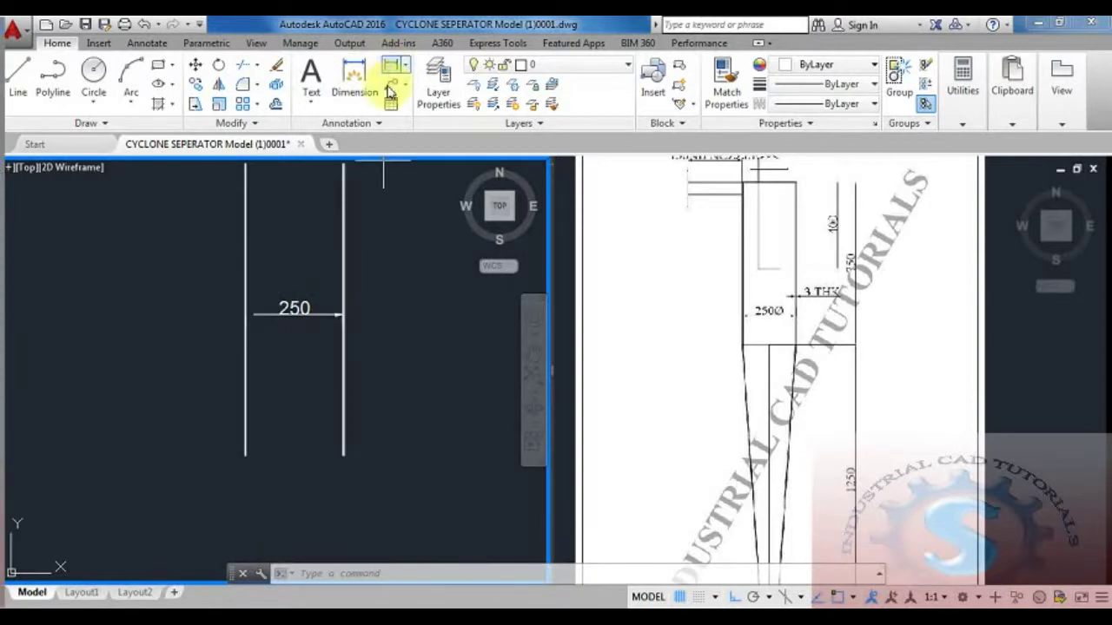
scroll(335, 377, up, 3)
click(354, 360)
click(357, 362)
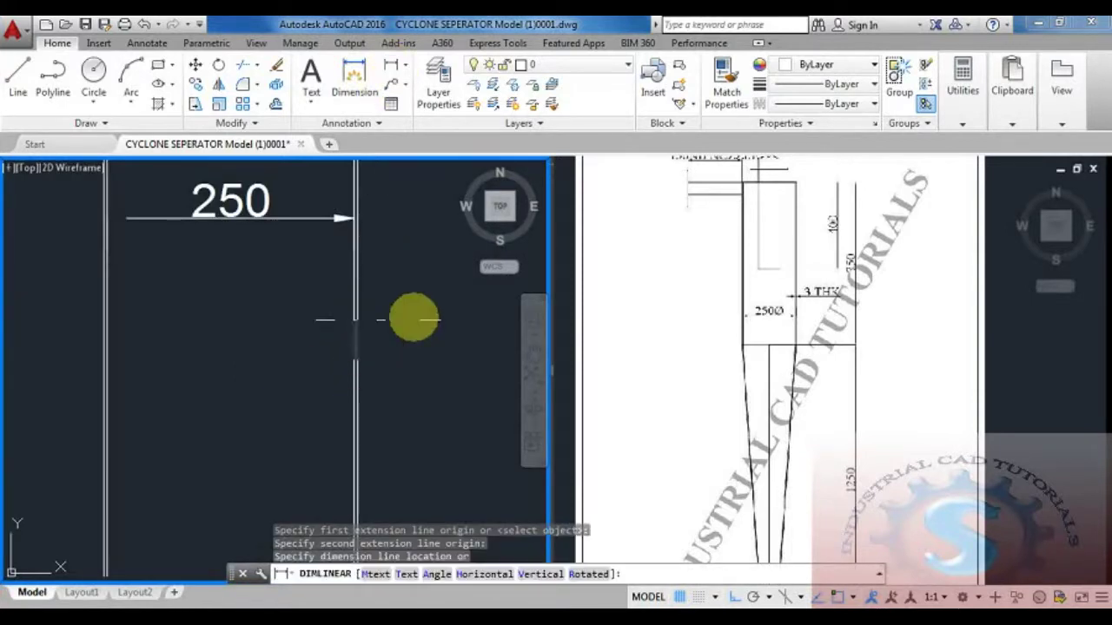
click(407, 319)
scroll(363, 410, down, 4)
middle_drag(382, 336, 417, 404)
scroll(400, 320, up, 1)
key(Escape)
key(Escape)
Draw a horizontal line joining the upper ends of the left and right walls to close the body's top
text(l)
key(Return)
scroll(280, 275, up, 3)
scroll(280, 424, up, 5)
middle_drag(280, 425, 160, 298)
click(155, 275)
scroll(262, 321, down, 2)
middle_drag(262, 321, 96, 339)
scroll(397, 311, down, 2)
middle_drag(397, 310, 272, 315)
scroll(454, 310, up, 3)
click(170, 342)
scroll(372, 335, down, 3)
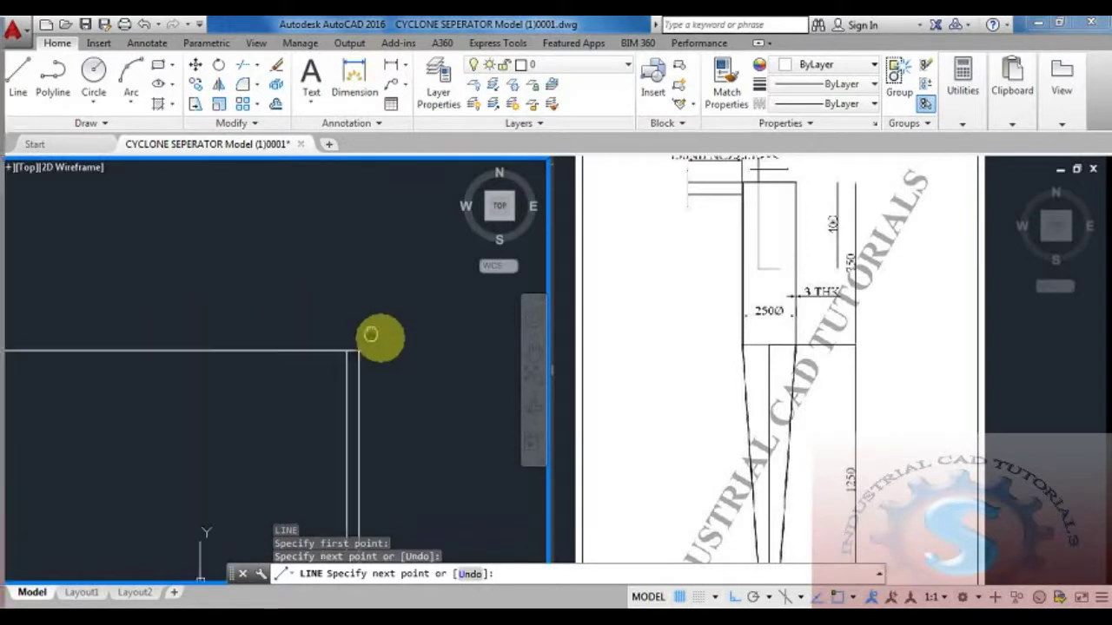
key(Escape)
scroll(430, 306, down, 3)
middle_drag(422, 318, 408, 232)
middle_drag(442, 397, 411, 392)
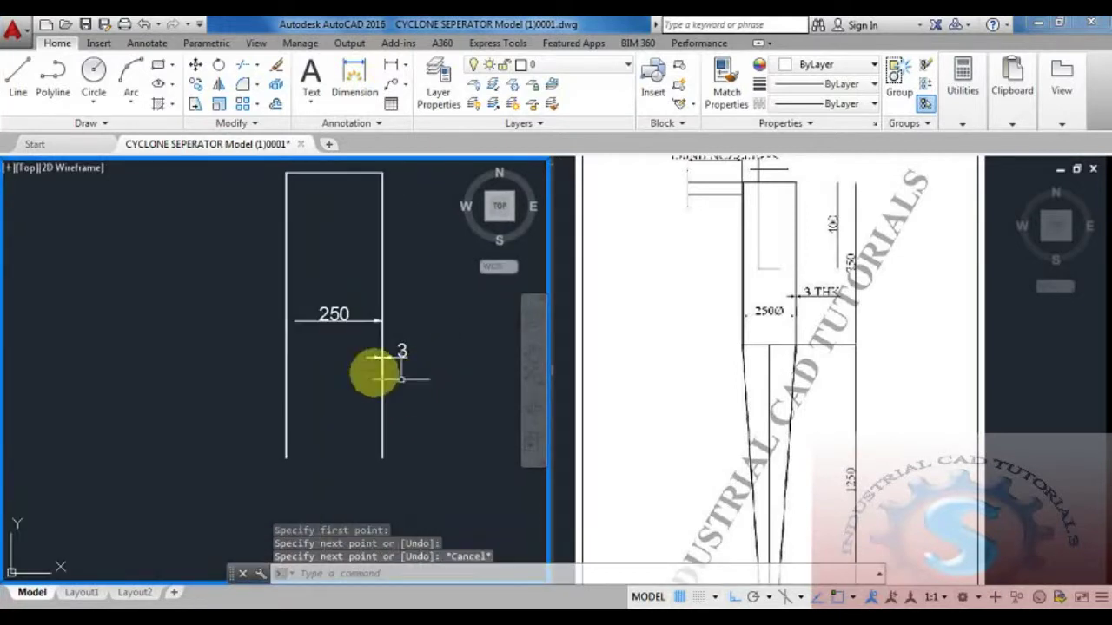
key(Escape)
key(Escape)
key(Escape)
scroll(422, 379, down, 2)
scroll(414, 383, up, 2)
scroll(414, 382, down, 2)
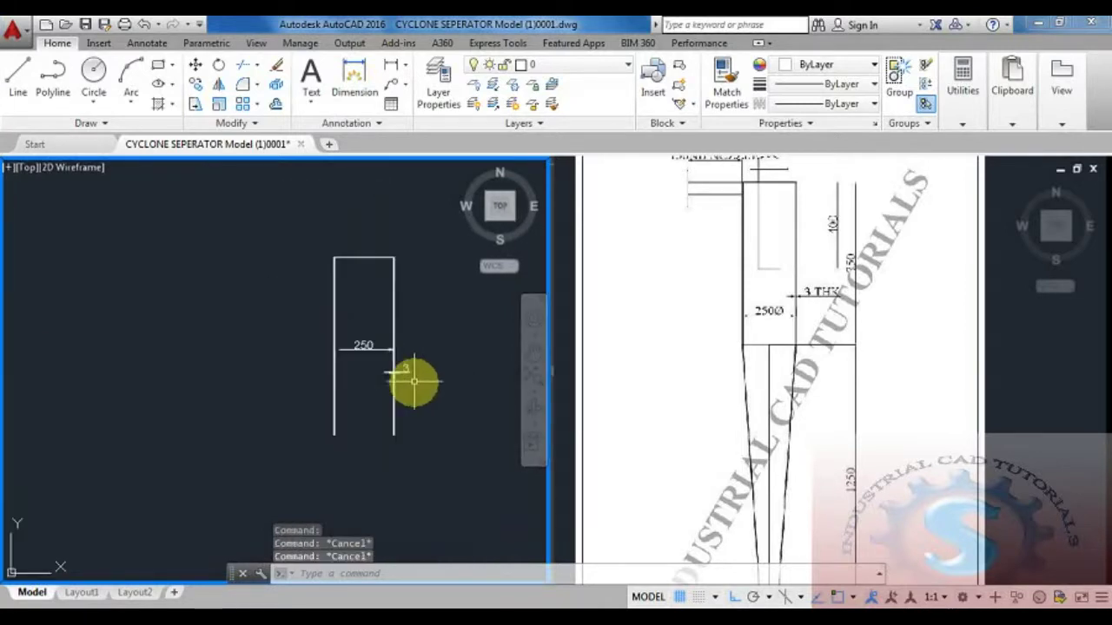
middle_drag(495, 395, 432, 371)
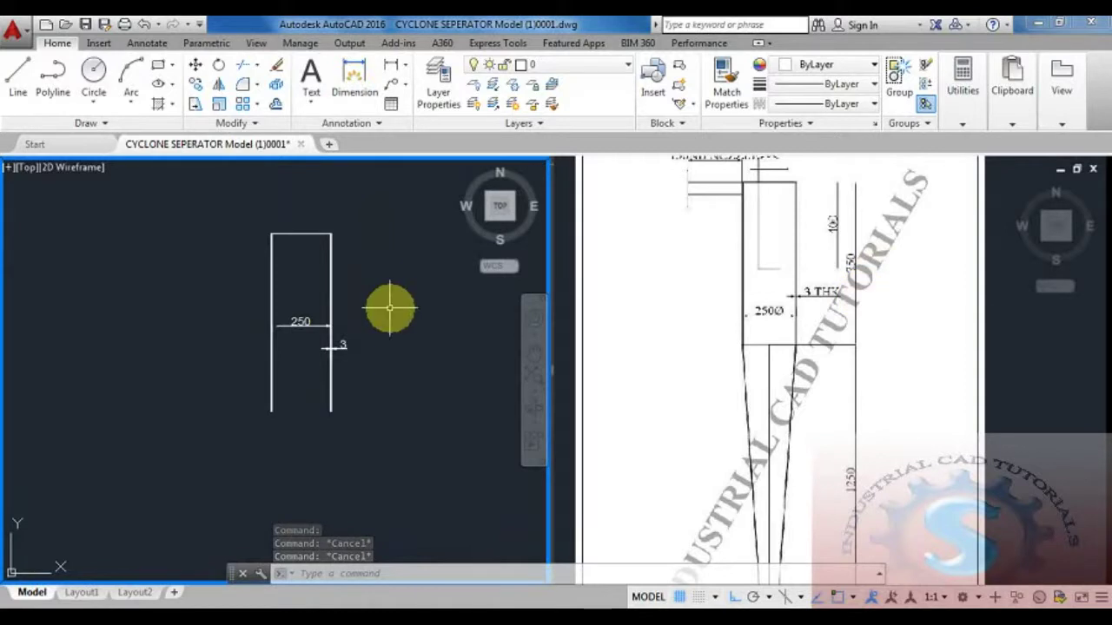
middle_drag(390, 308, 390, 318)
key(Escape)
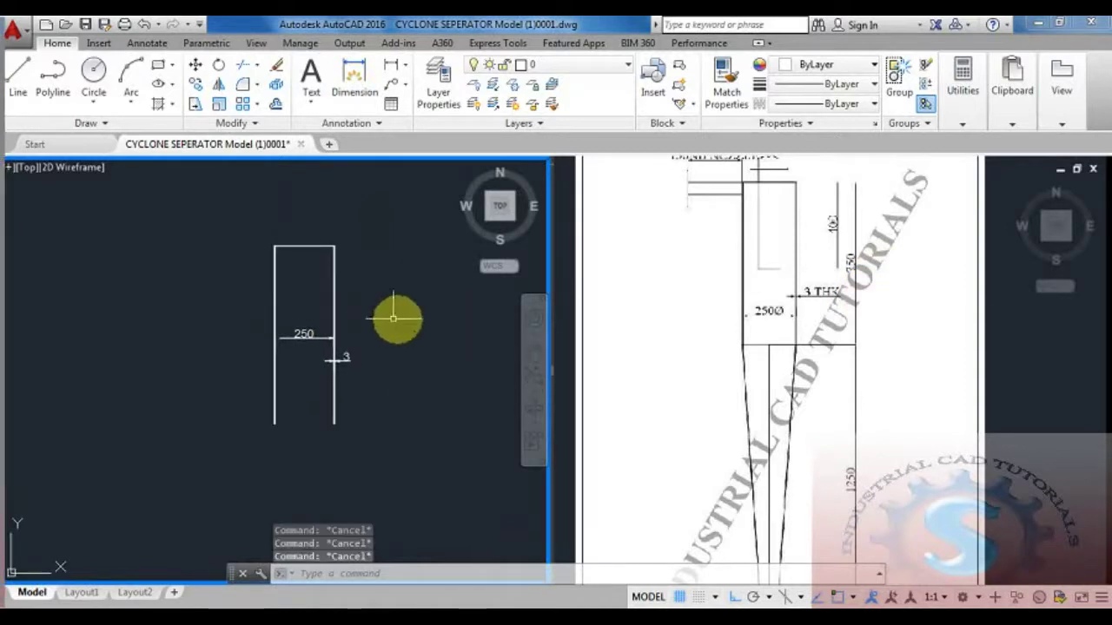
Add a vertical linear dimension for the full height of the body, placed to the right of the right wall
click(387, 66)
scroll(300, 202, up, 5)
click(298, 181)
scroll(323, 348, down, 5)
scroll(329, 409, up, 5)
click(314, 426)
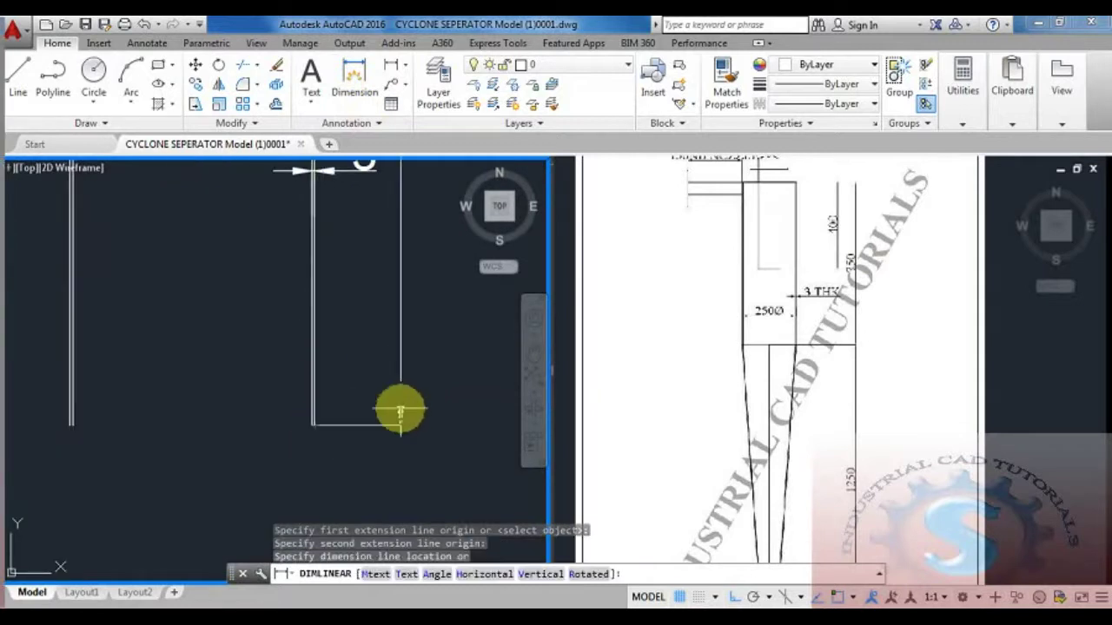
click(434, 405)
scroll(409, 410, down, 3)
scroll(408, 406, up, 1)
scroll(411, 405, down, 4)
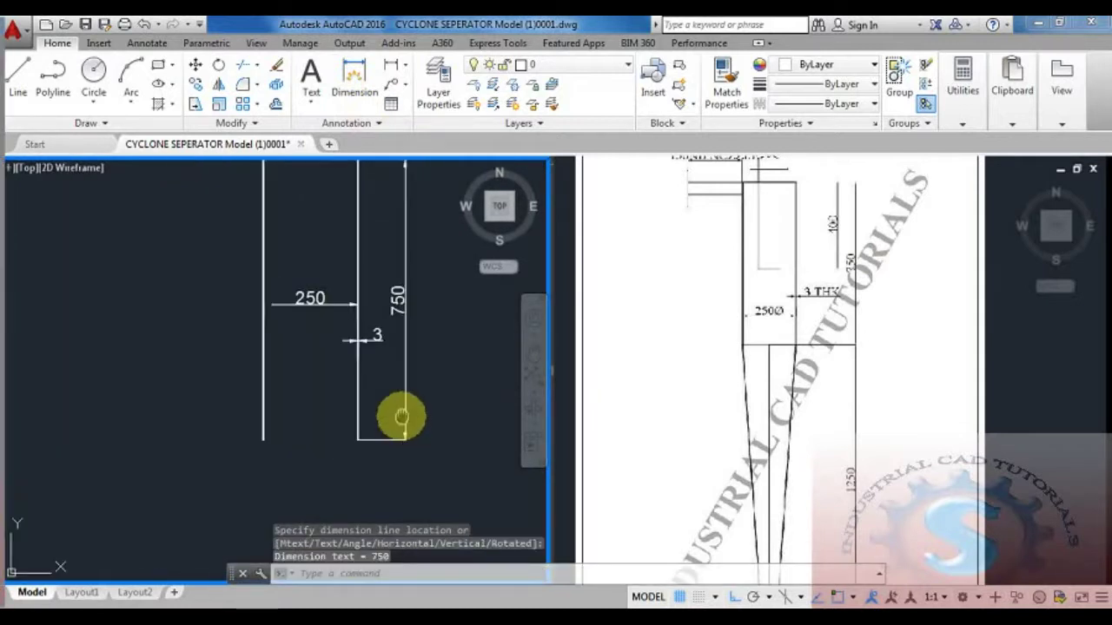
key(Escape)
key(Escape)
Draw a horizontal line joining the lower ends of the left and right walls to close the body's bottom
text(L)
key(Return)
scroll(289, 363, up, 5)
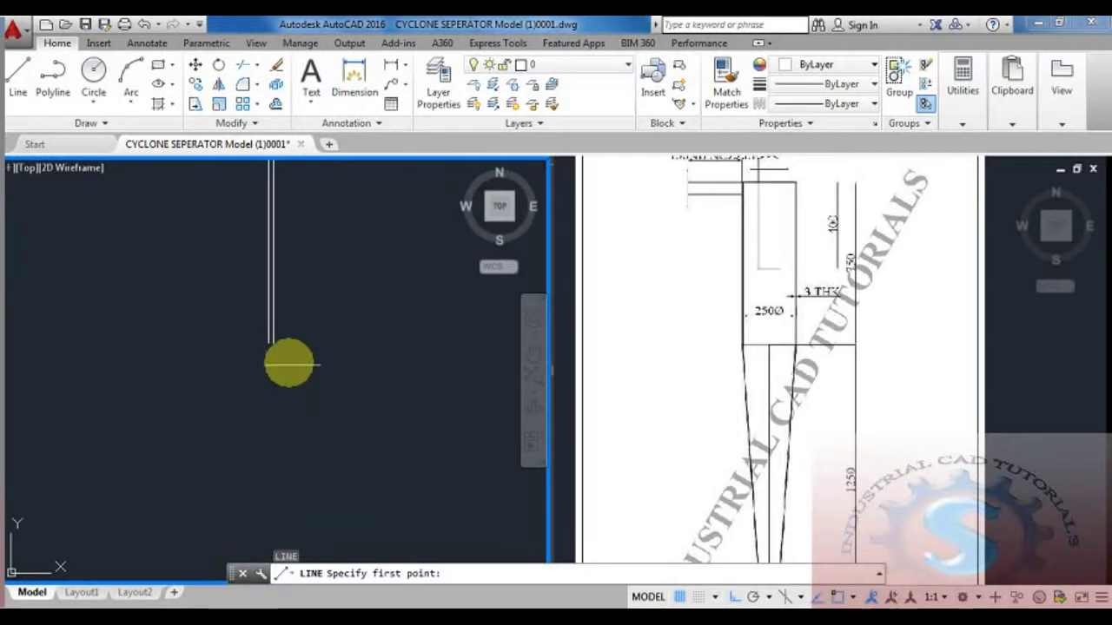
click(269, 344)
scroll(469, 415, down, 5)
middle_drag(486, 410, 325, 402)
scroll(324, 402, up, 6)
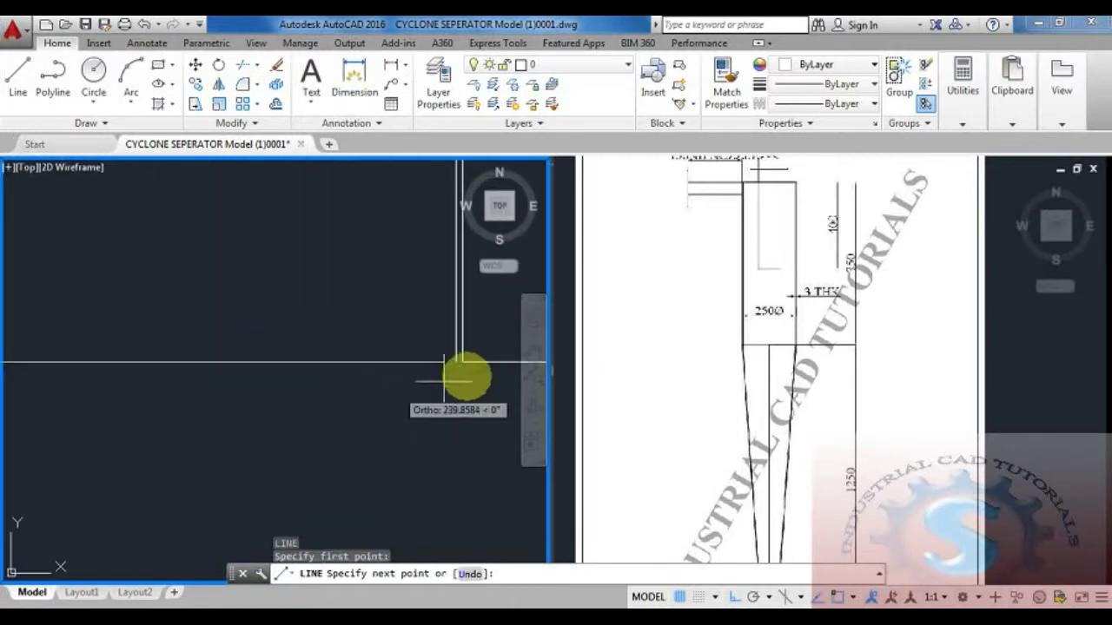
click(466, 363)
scroll(397, 414, down, 4)
key(Escape)
scroll(377, 402, up, 4)
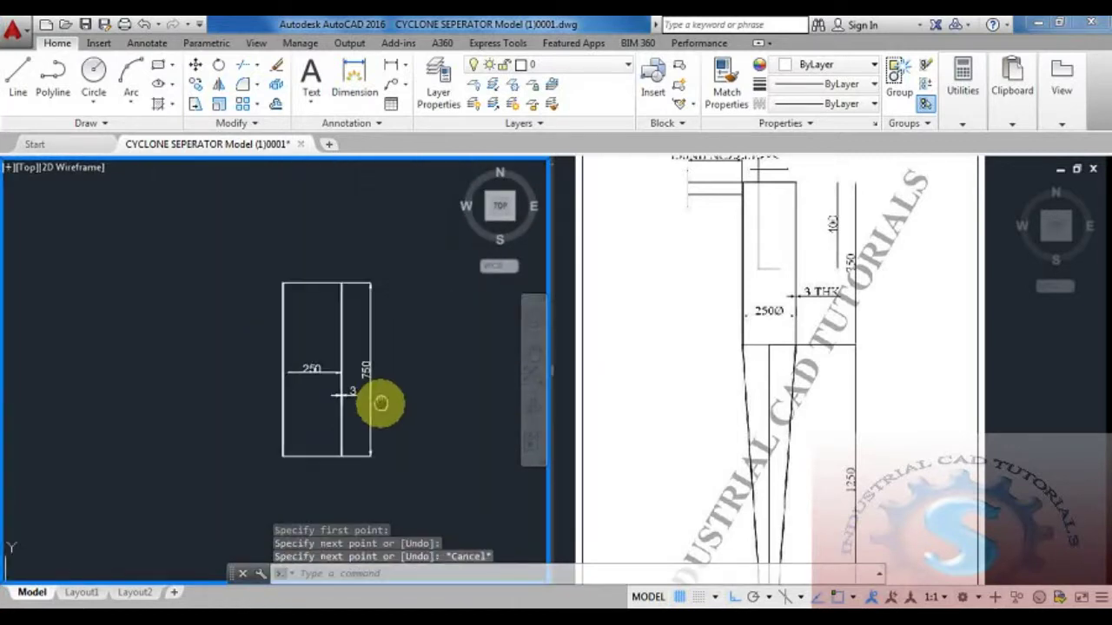
middle_drag(320, 365, 324, 393)
Examine the upper body and the wall thickness label in the reference drawing
click(824, 270)
scroll(817, 271, down, 2)
middle_drag(815, 301, 814, 402)
scroll(794, 324, up, 4)
scroll(787, 324, up, 2)
mouse_move(791, 326)
middle_down()
mouse_move(807, 345)
mouse_move(840, 349)
mouse_move(811, 292)
middle_up()
scroll(824, 335, down, 2)
middle_drag(808, 379, 809, 344)
scroll(410, 439, up, 1)
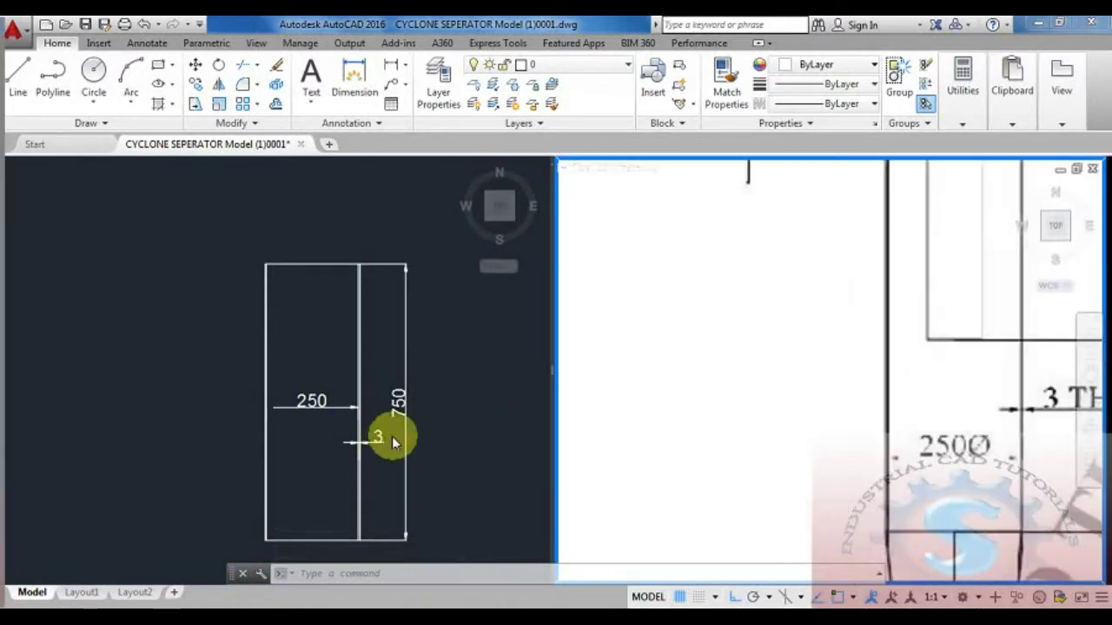
scroll(833, 359, down, 6)
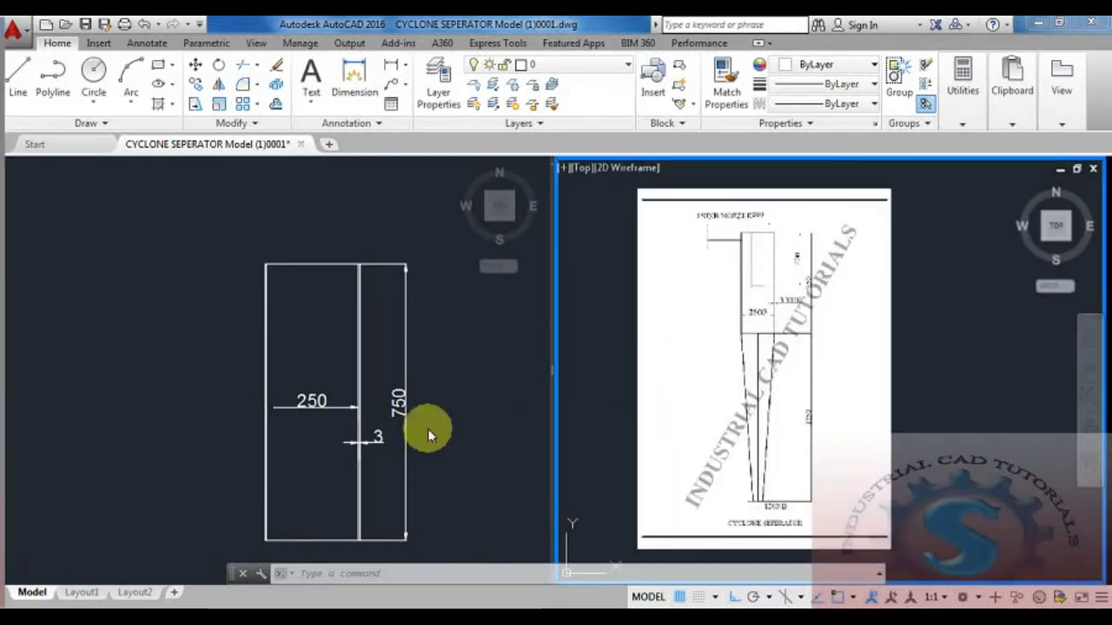
Change the wall thickness dimension's text to "3 THK"
click(413, 429)
scroll(409, 430, up, 4)
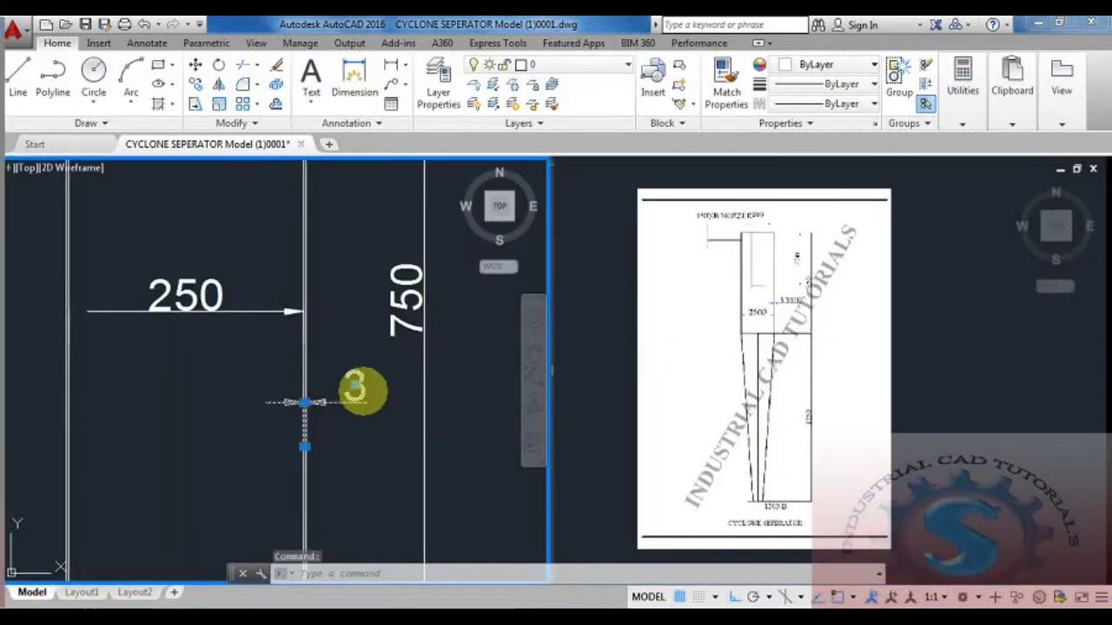
double_click(356, 393)
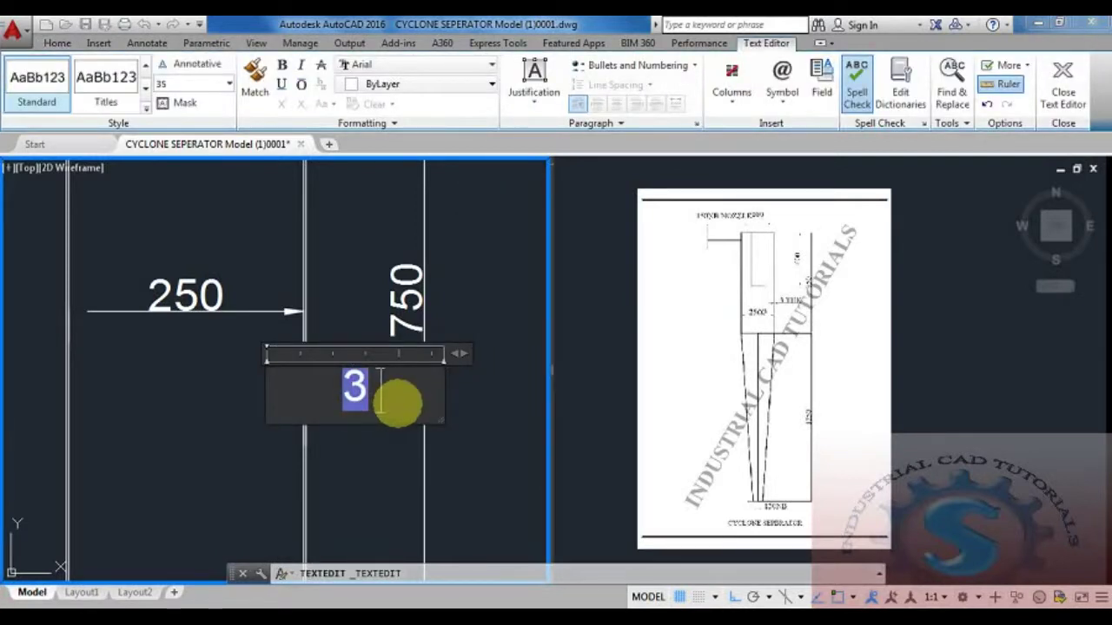
click(345, 471)
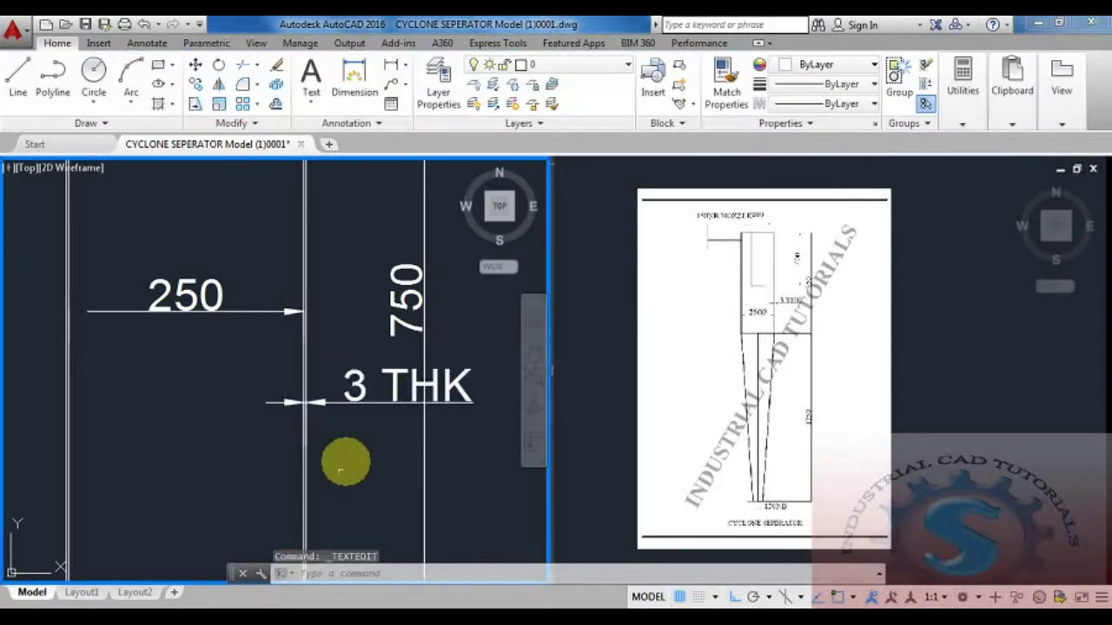
Move the body's height dimension farther right so it clears the 3 THK label
scroll(389, 428, down, 4)
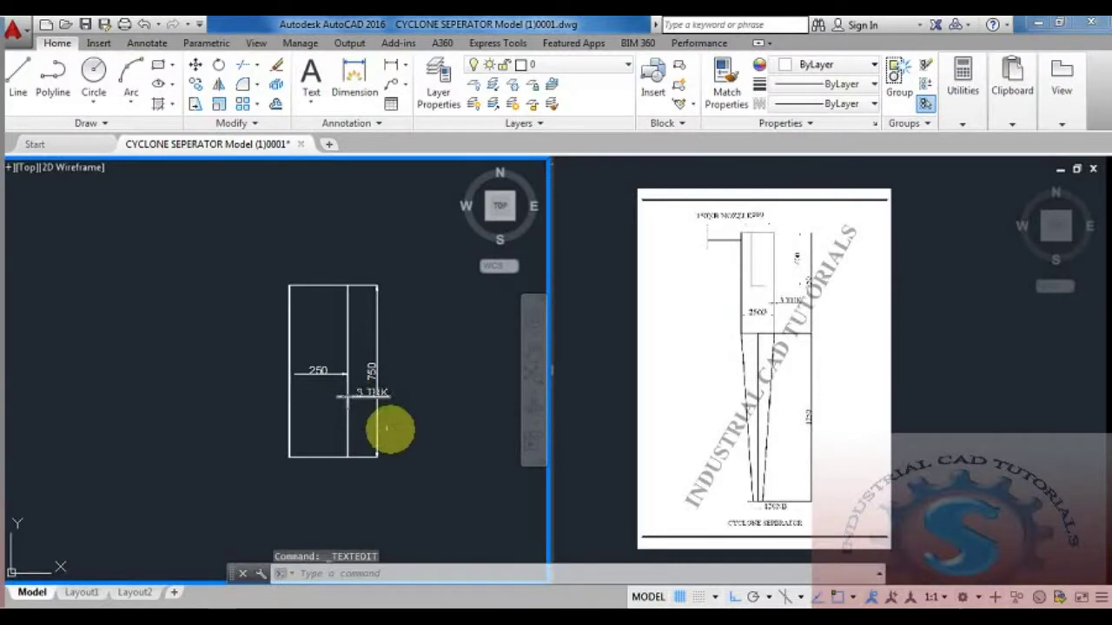
click(374, 372)
click(407, 375)
key(Escape)
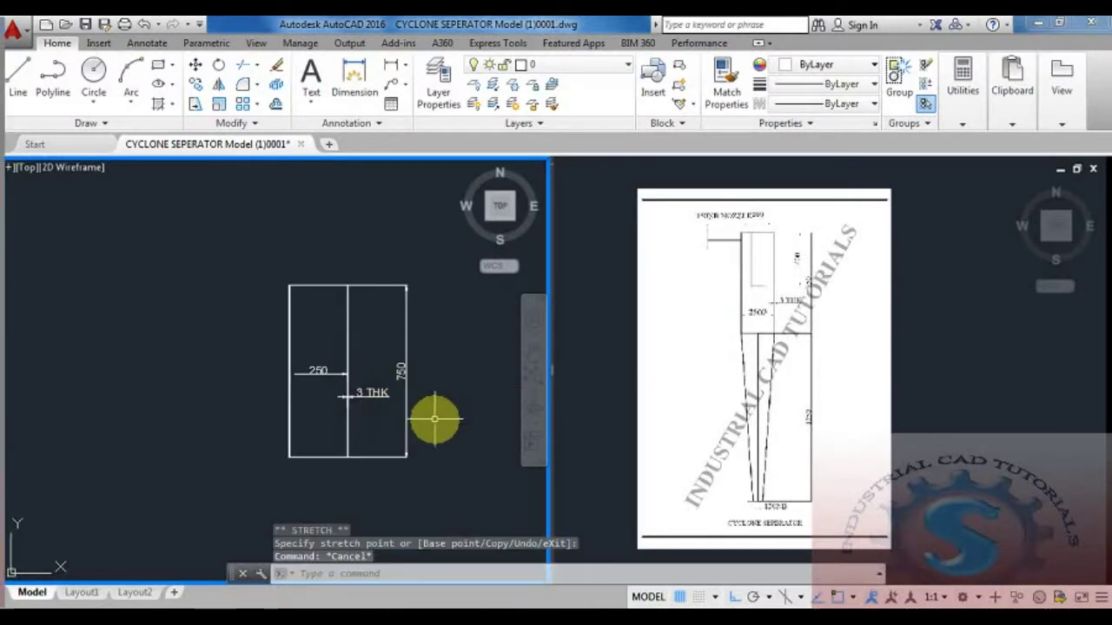
Draw half of the top nozzle from the midpoint of the body's top edge: 100 up, 50 right, and back down to the edge
middle_drag(437, 418, 431, 426)
scroll(778, 267, up, 5)
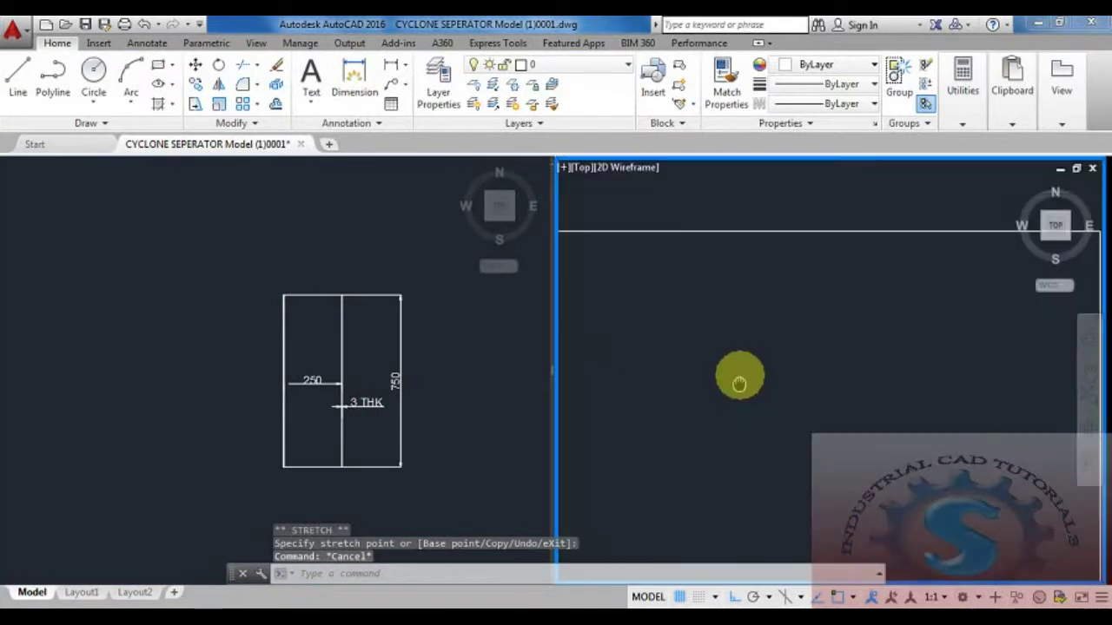
key(Escape)
key(Escape)
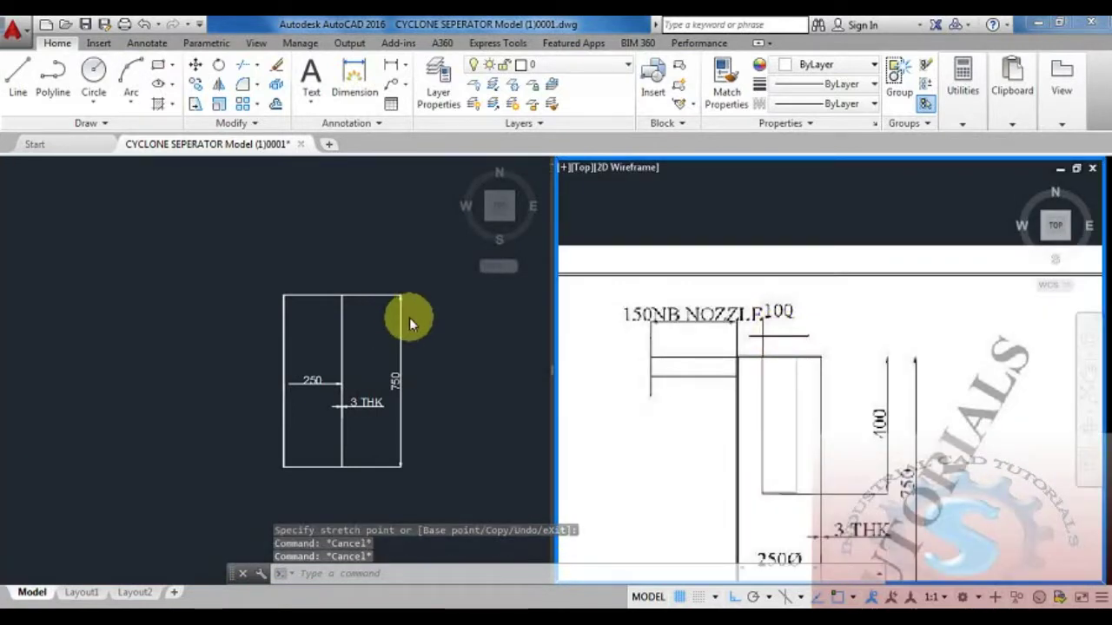
click(377, 336)
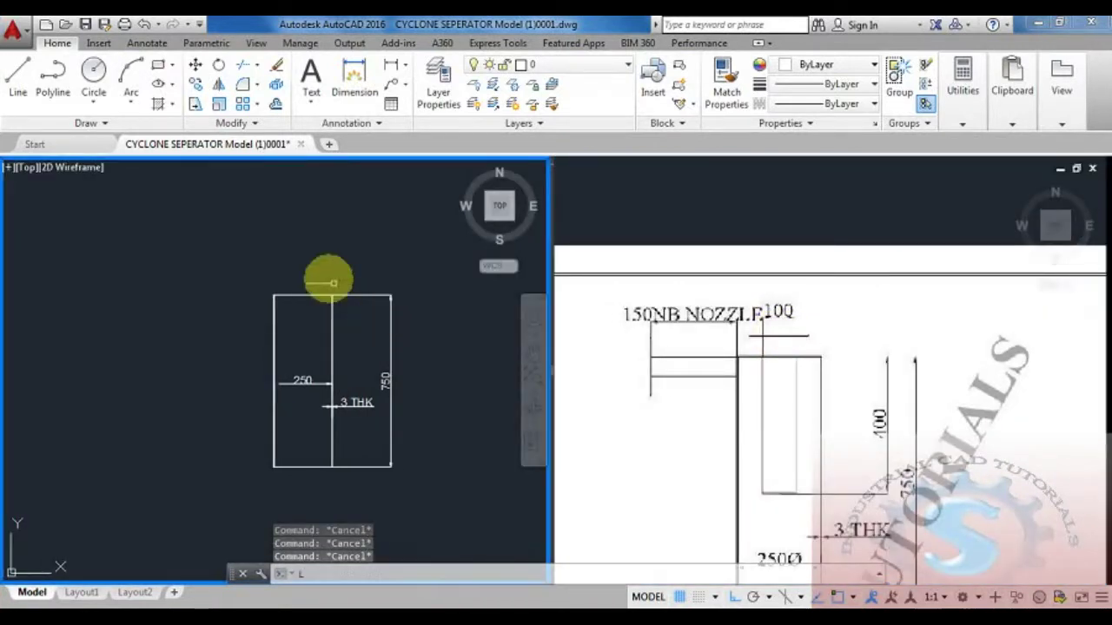
text(L)
key(Return)
click(302, 295)
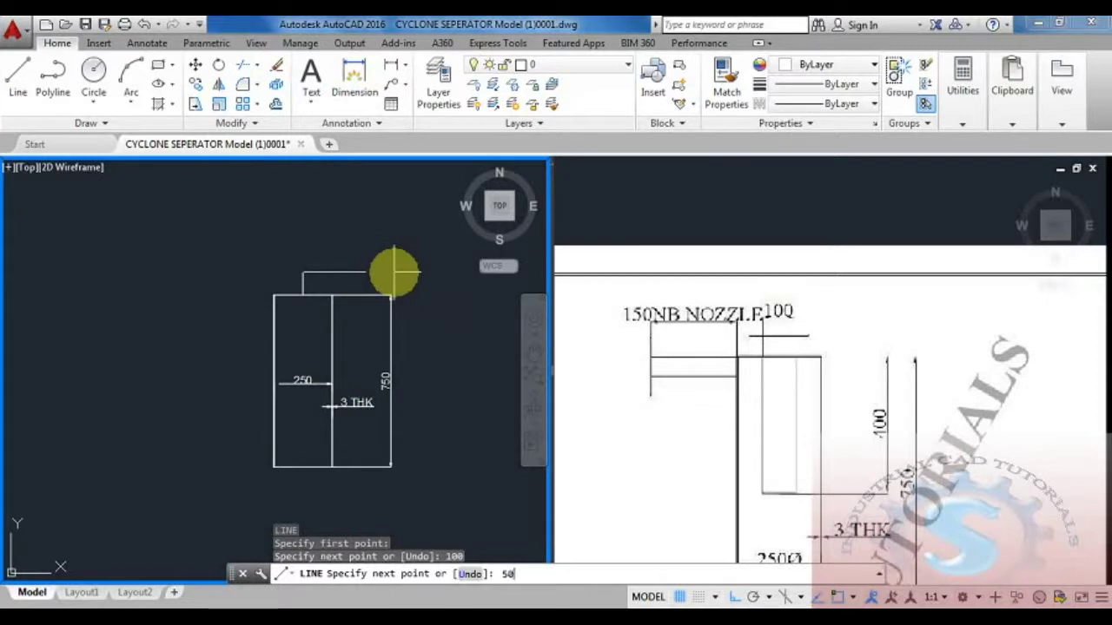
scroll(326, 263, up, 2)
click(306, 311)
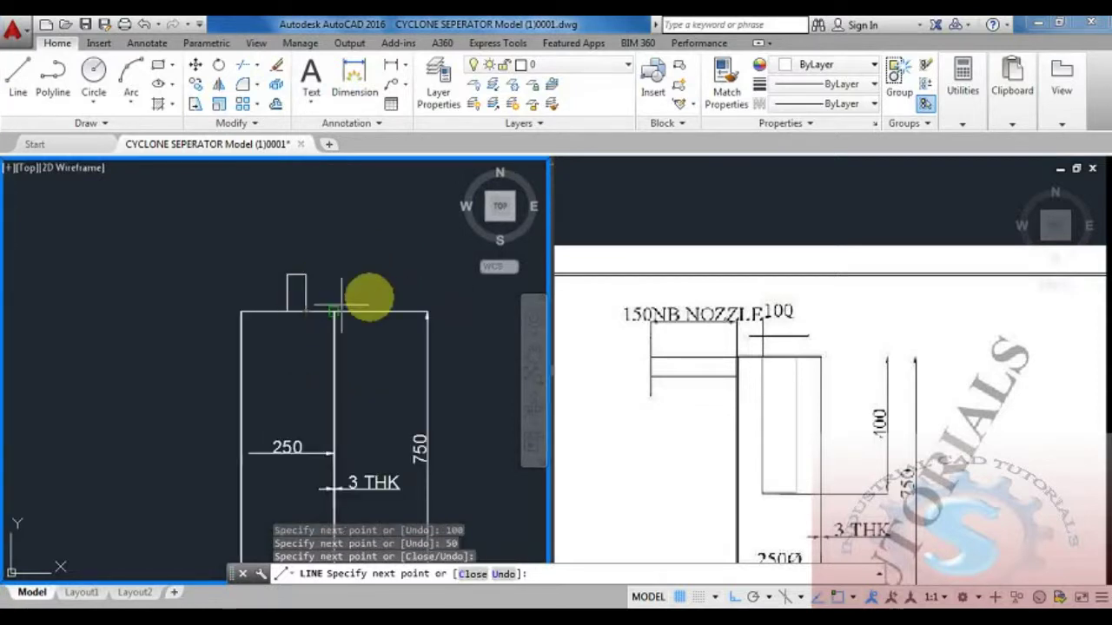
Mirror the half nozzle outline about its vertical centre line, keeping the source lines
key(Escape)
text(MI)
key(Return)
click(321, 290)
click(291, 242)
key(Return)
click(286, 274)
click(287, 311)
key(Return)
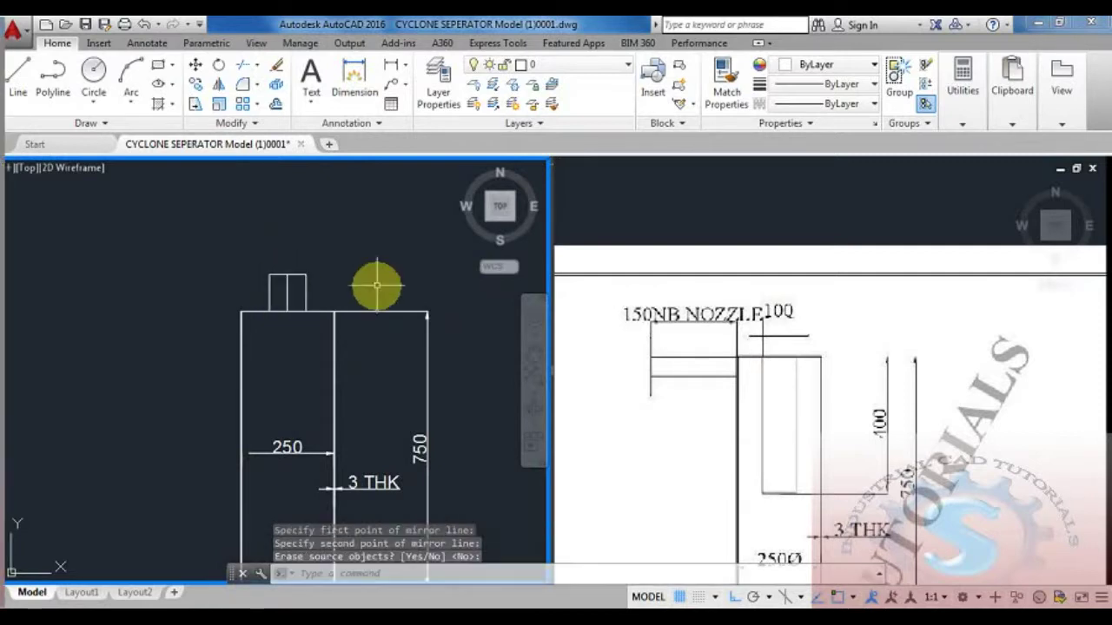
middle_drag(377, 293, 381, 313)
scroll(381, 311, up, 2)
text(L)
key(Return)
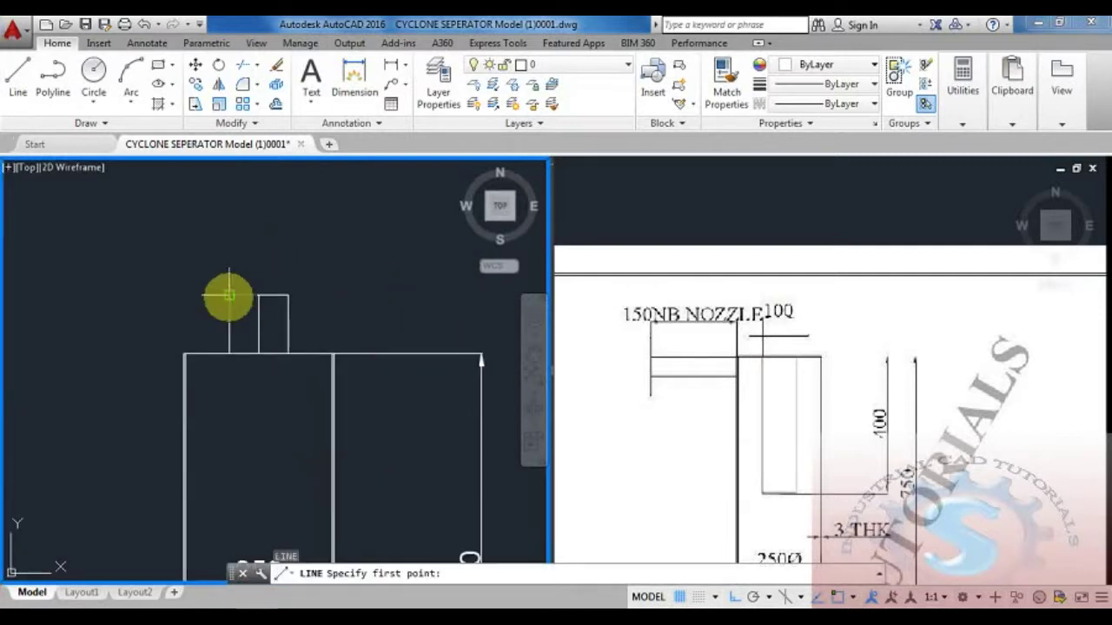
key(Escape)
Add a linear dimension for the top nozzle's width, placed above the nozzle
click(380, 93)
click(229, 295)
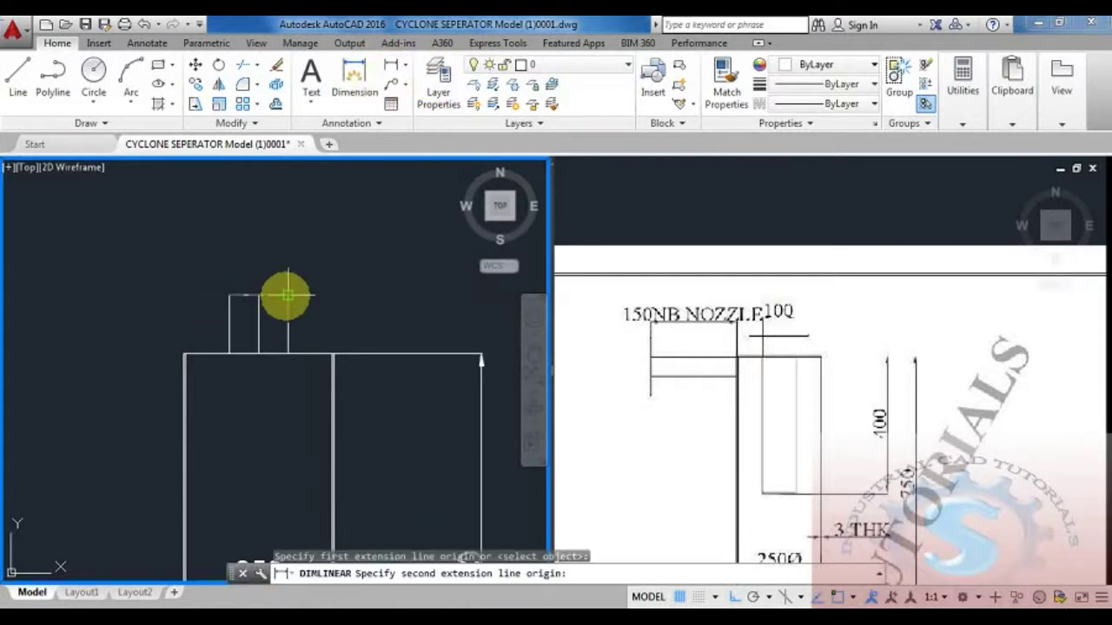
click(287, 295)
click(294, 263)
Draw a short horizontal flange line extending left from the top nozzle's upper left corner
mouse_move(472, 307)
middle_down()
mouse_move(460, 293)
mouse_move(359, 337)
mouse_move(358, 326)
middle_up()
key(Return)
click(230, 275)
click(196, 276)
key(Escape)
Mirror the short flange line about the top nozzle's vertical centre line, keeping the source line
text(mi)
key(Return)
click(214, 277)
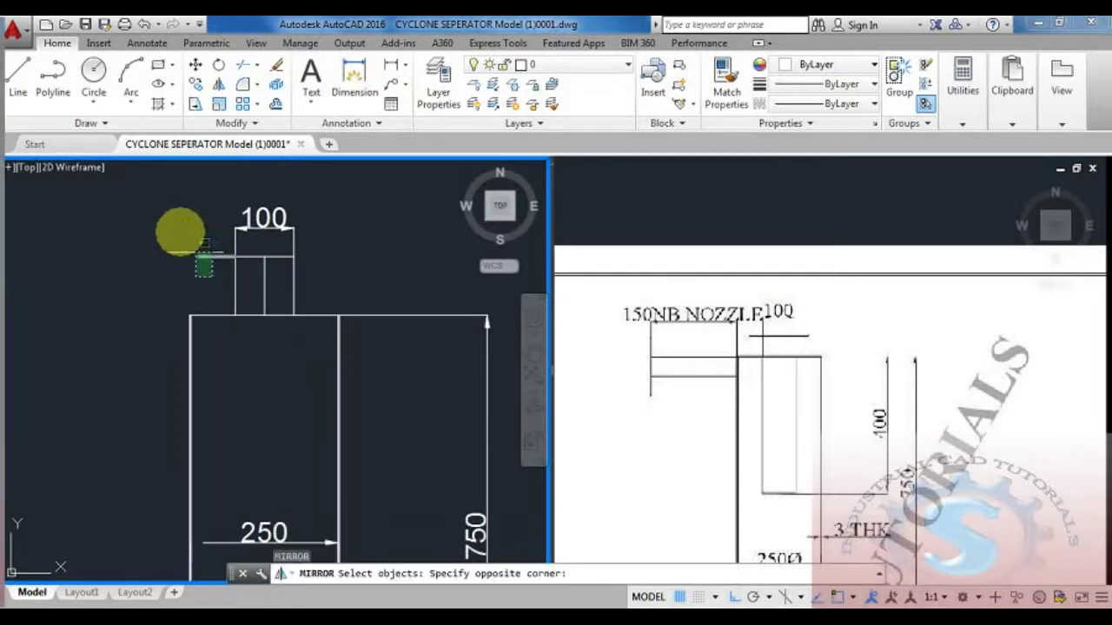
click(181, 235)
key(Return)
click(264, 258)
click(267, 314)
key(Return)
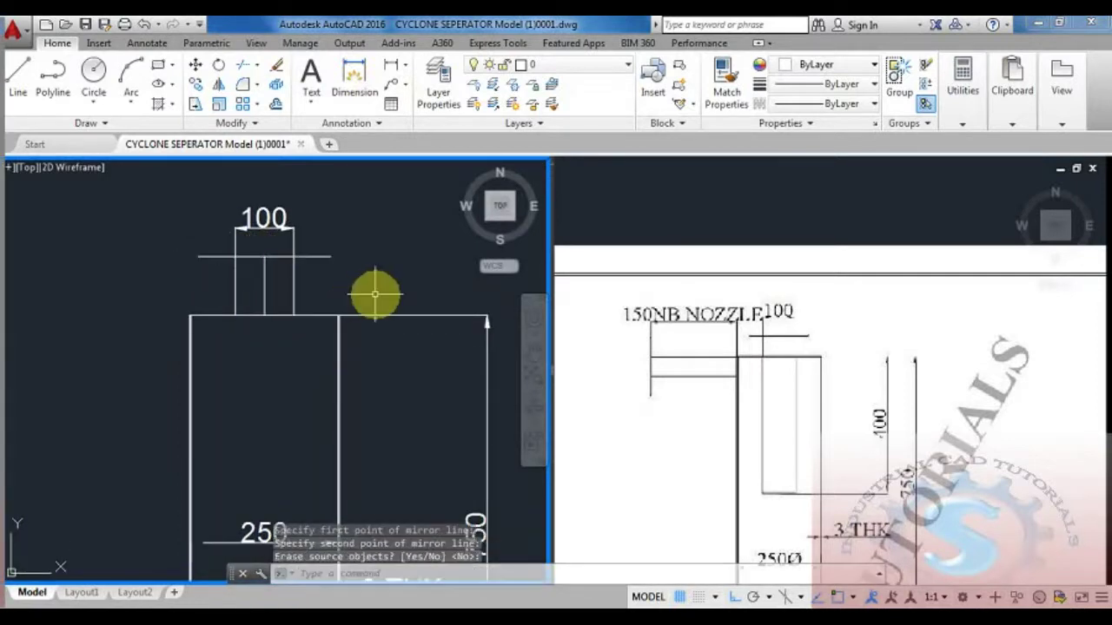
Draw a horizontal inlet nozzle line about 116 long, going left from the left wall just below the body's upper corner
scroll(367, 330, down, 5)
mouse_move(353, 335)
middle_down()
mouse_move(349, 379)
mouse_move(403, 376)
middle_up()
key(Escape)
key(Escape)
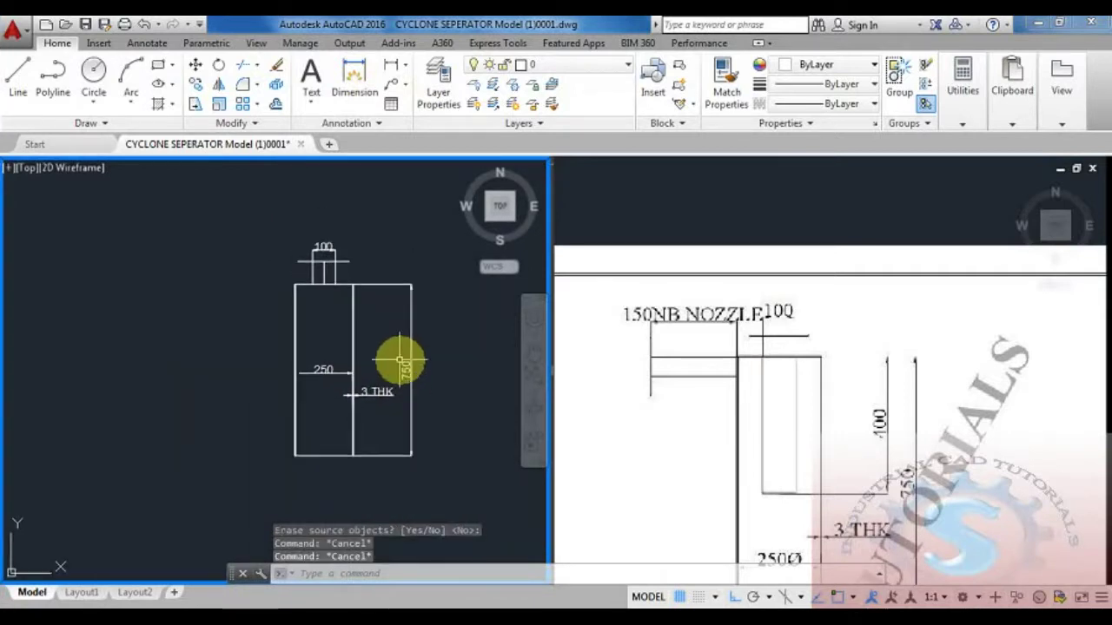
text(l)
key(Return)
scroll(291, 291, up, 4)
scroll(271, 293, down, 4)
middle_drag(268, 292, 249, 288)
scroll(234, 281, up, 6)
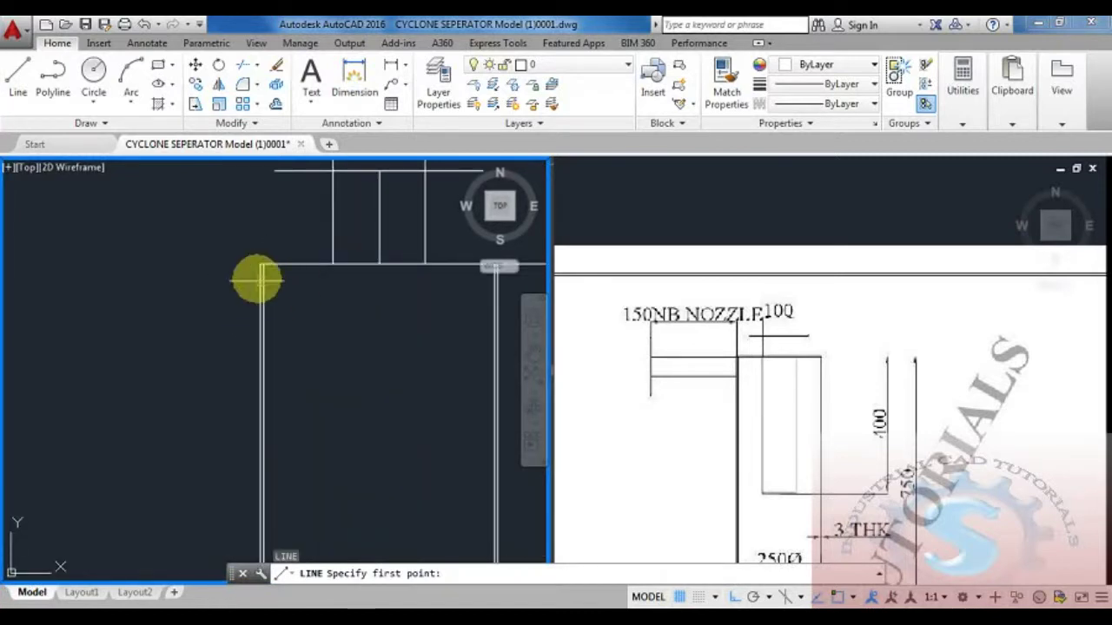
click(260, 276)
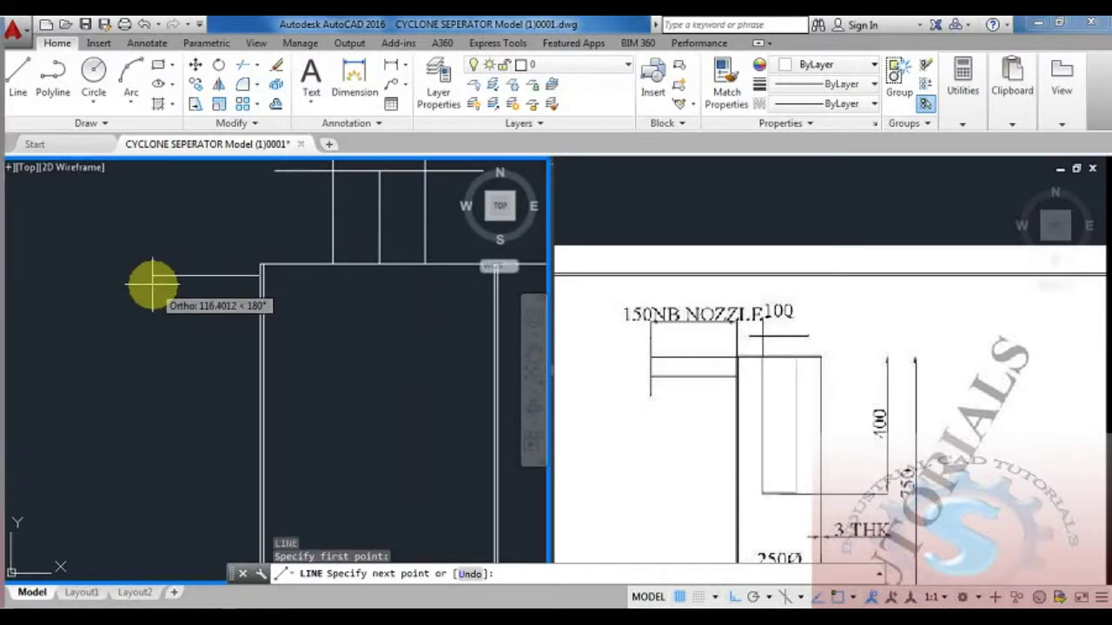
key(Escape)
Offset the inlet nozzle's upper line 168 downward to create its lower line
middle_drag(284, 389, 283, 361)
text(o)
key(Return)
text(168)
key(Return)
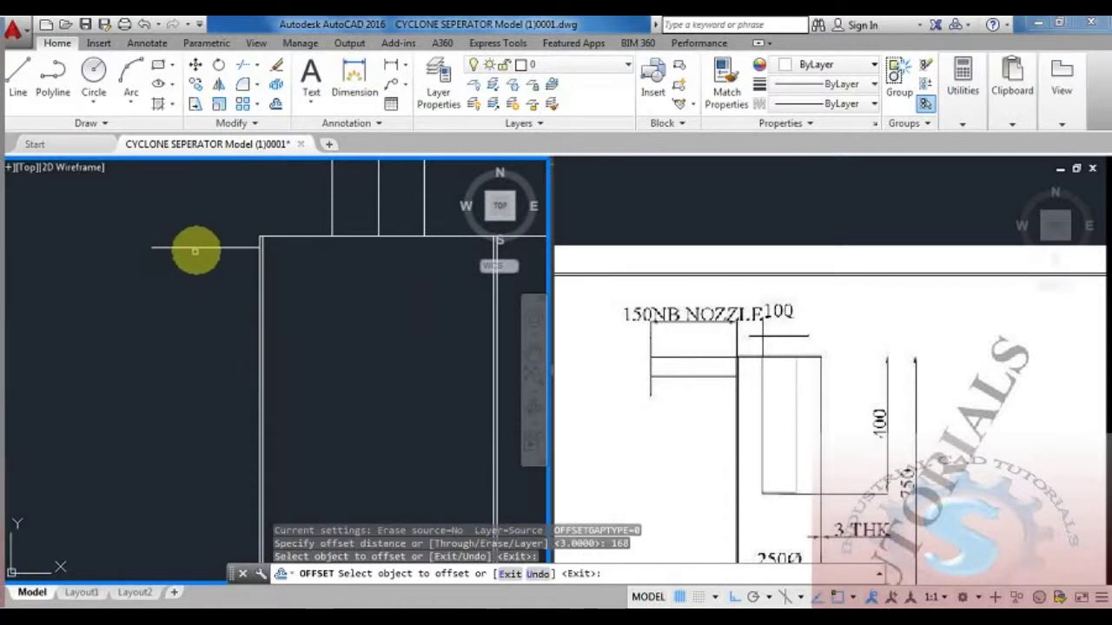
click(195, 248)
click(212, 289)
scroll(233, 279, down, 5)
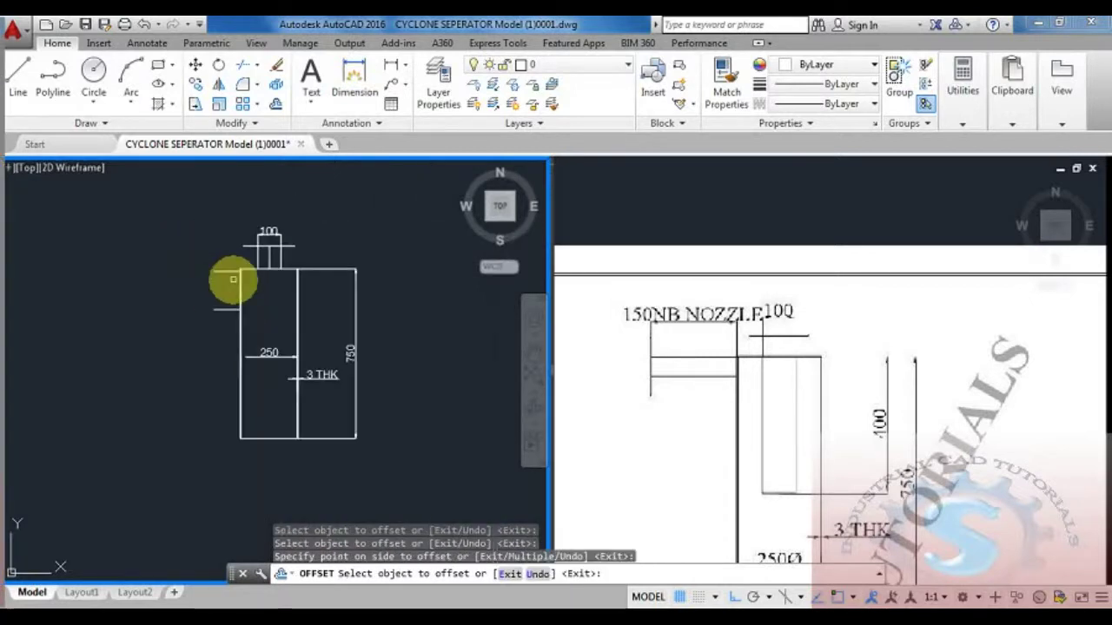
Add a vertical dimension between the inlet nozzle's upper and lower lines
scroll(260, 322, up, 3)
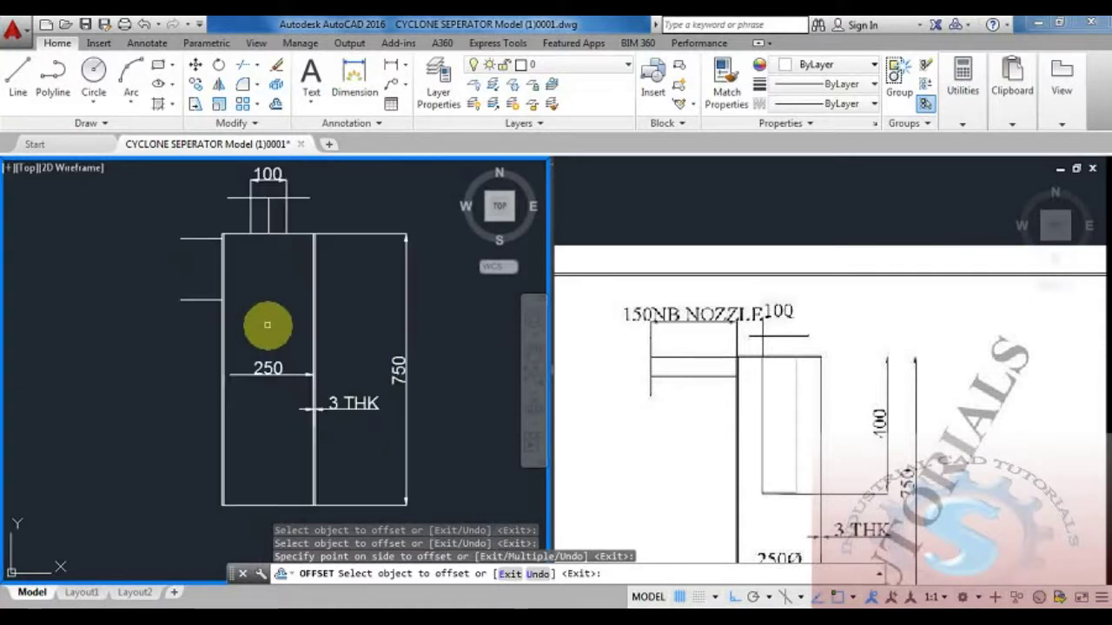
click(391, 64)
scroll(263, 257, up, 2)
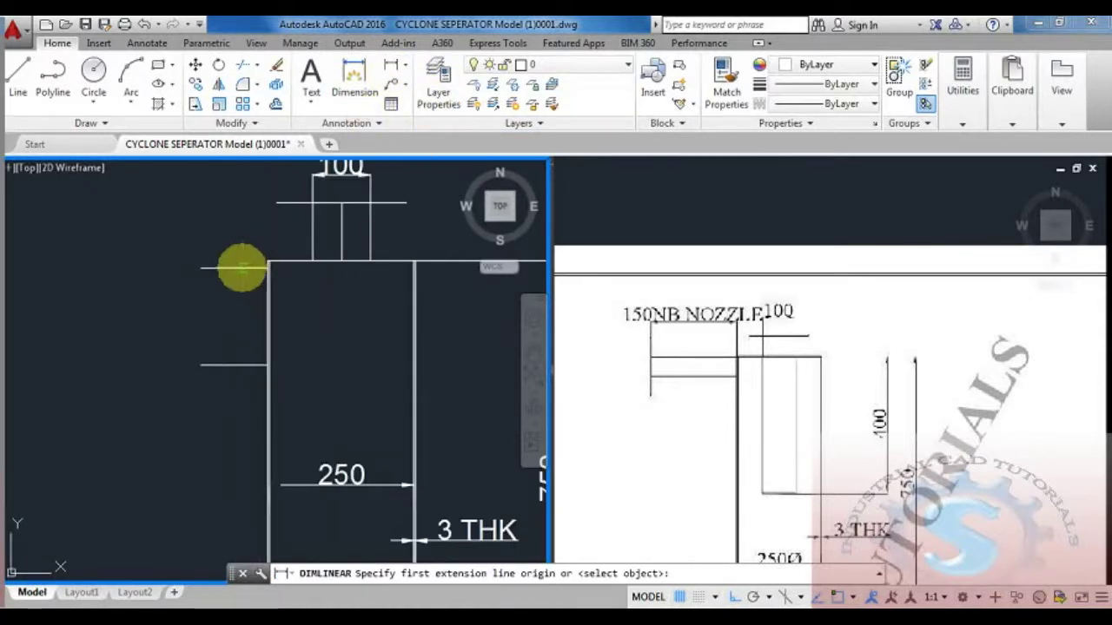
click(234, 267)
click(233, 365)
click(236, 337)
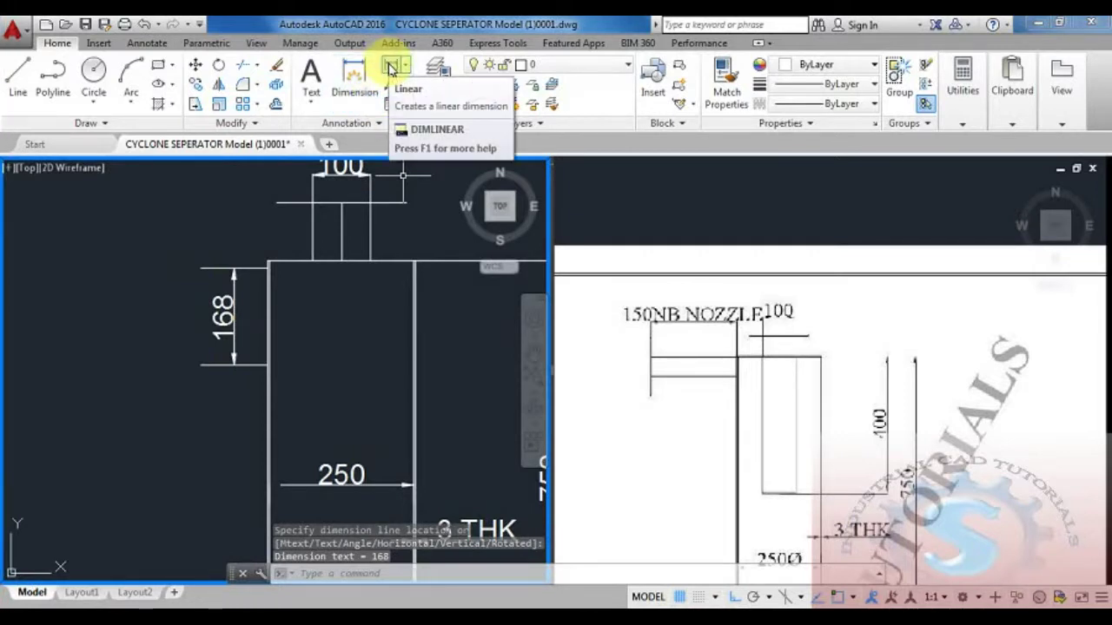
key(Escape)
key(Escape)
key(Escape)
Try offsetting both inlet nozzle lines downward by 9
text(o)
key(Return)
text(1)
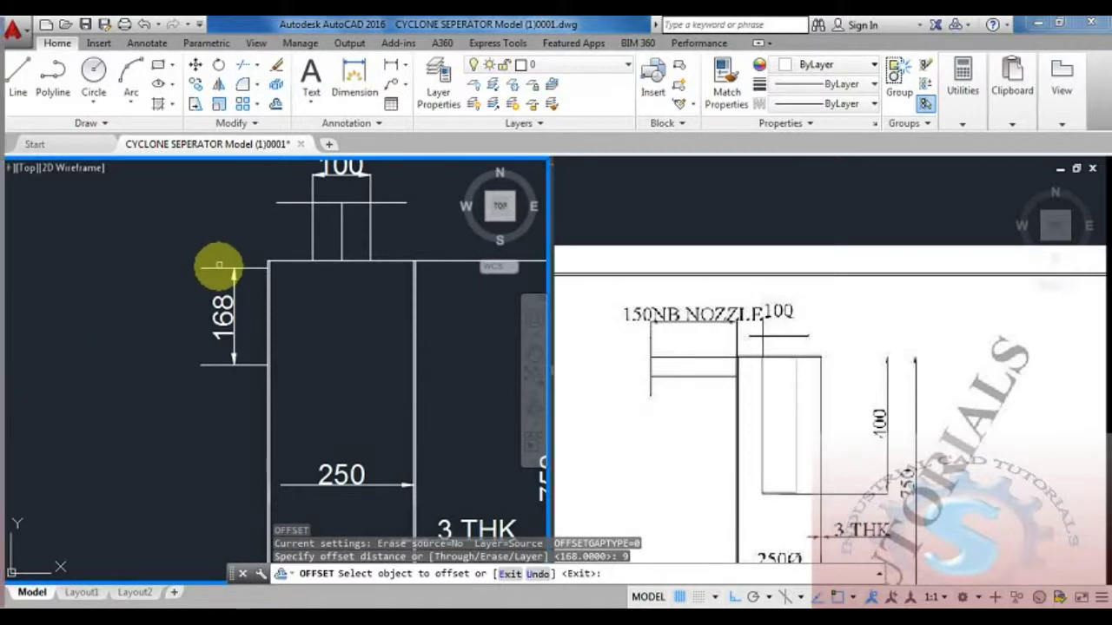
click(219, 265)
click(211, 343)
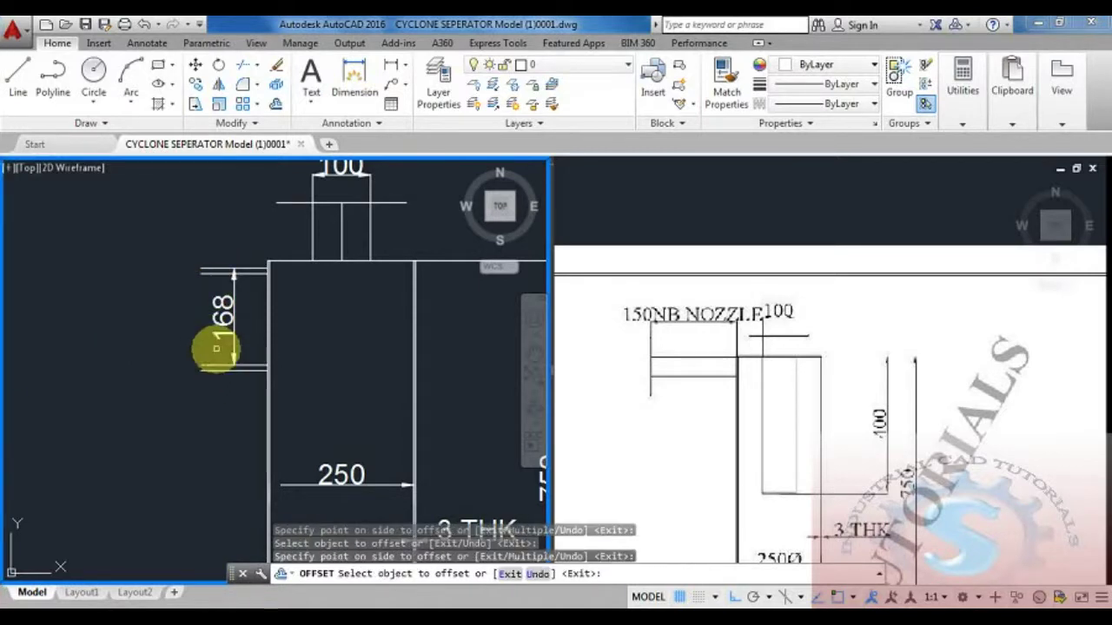
Abandon the inner spacing dimension of the inlet nozzle and undo the last offsets of its lines
click(392, 66)
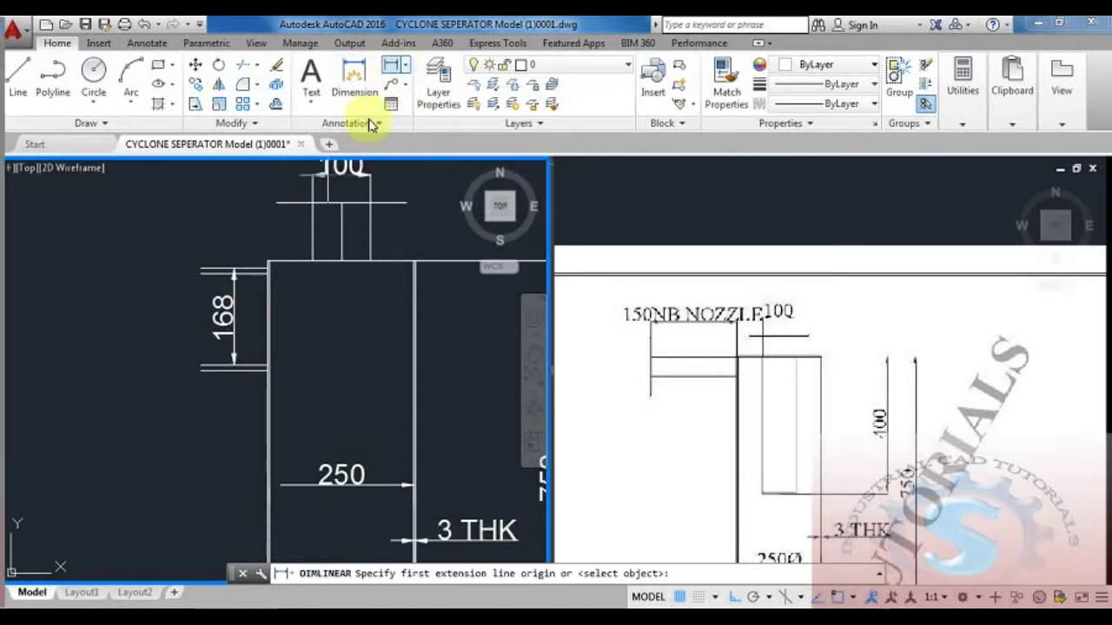
click(249, 273)
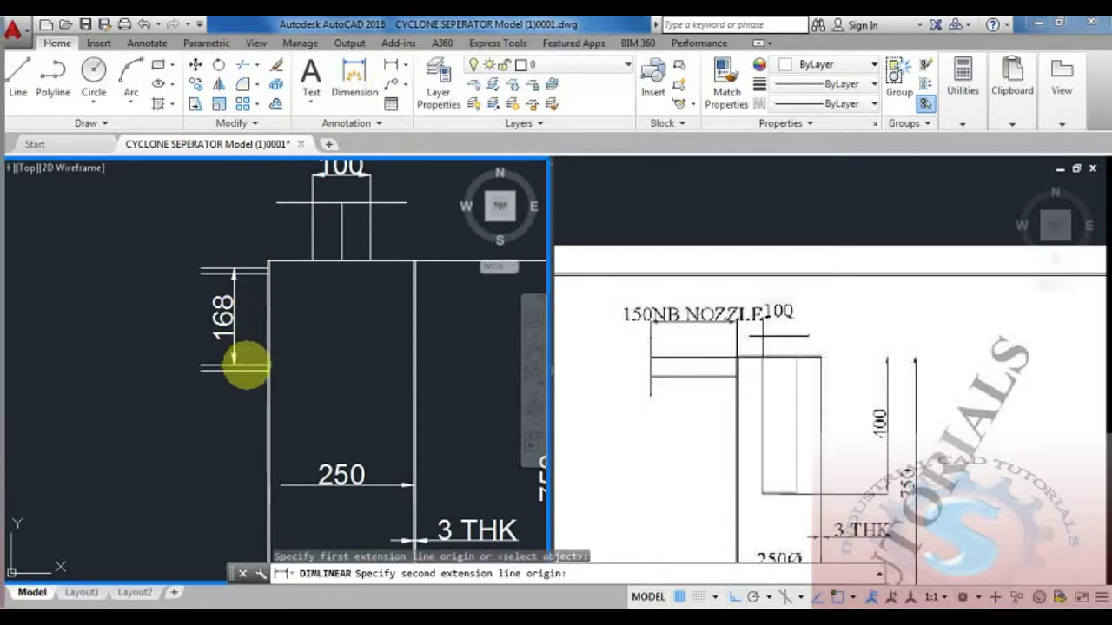
click(246, 365)
key(Escape)
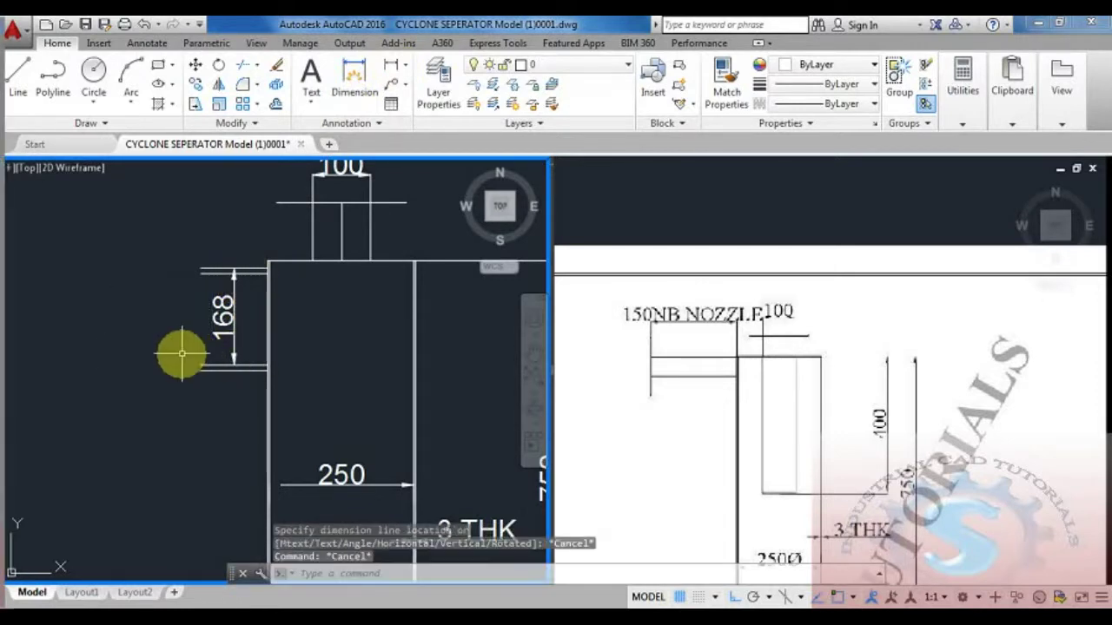
key(ctrl+z)
key(ctrl+z)
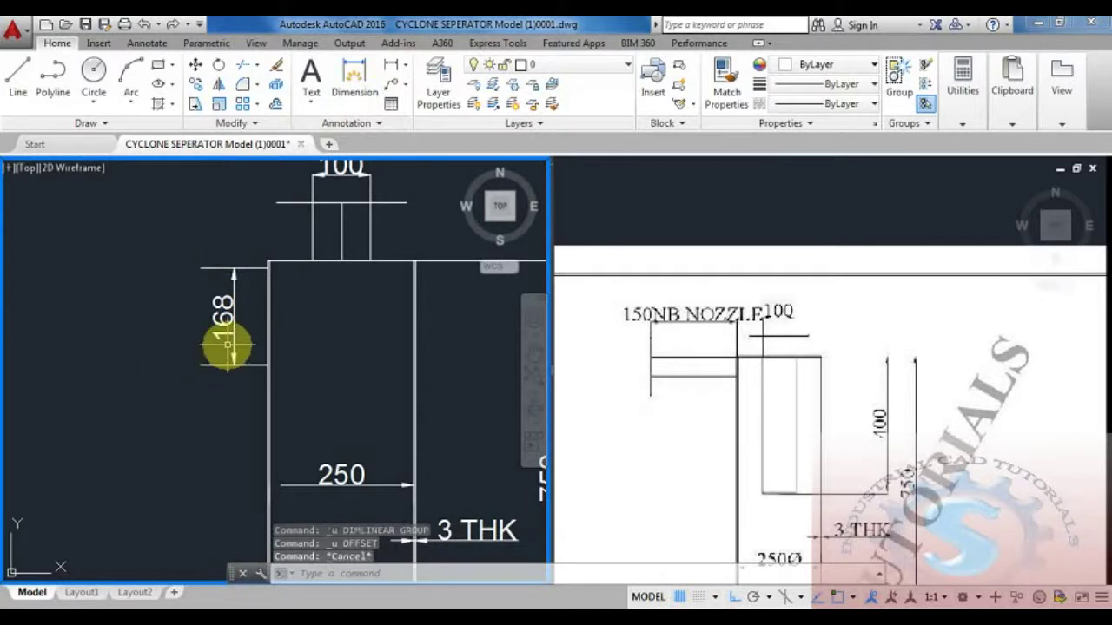
Offset the inlet nozzle's upper line 9 downward for the upper pipe wall
text(o)
key(Return)
text(9)
key(Return)
scroll(217, 271, up, 3)
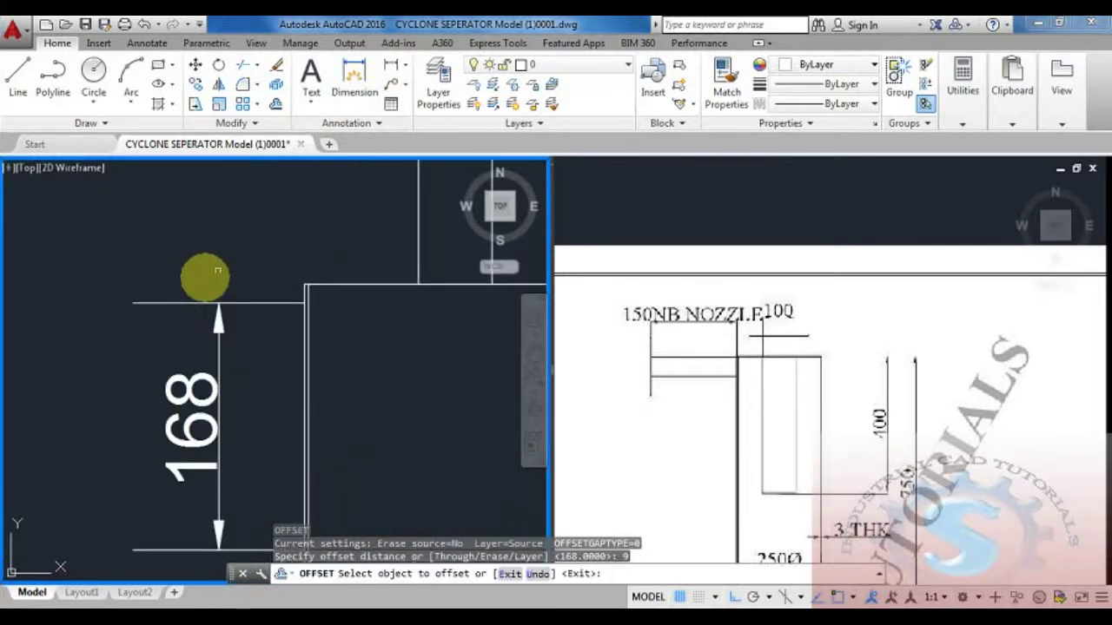
click(178, 303)
click(179, 311)
Offset the inlet nozzle's lower line 9 upward for the lower pipe wall
middle_drag(180, 311, 178, 218)
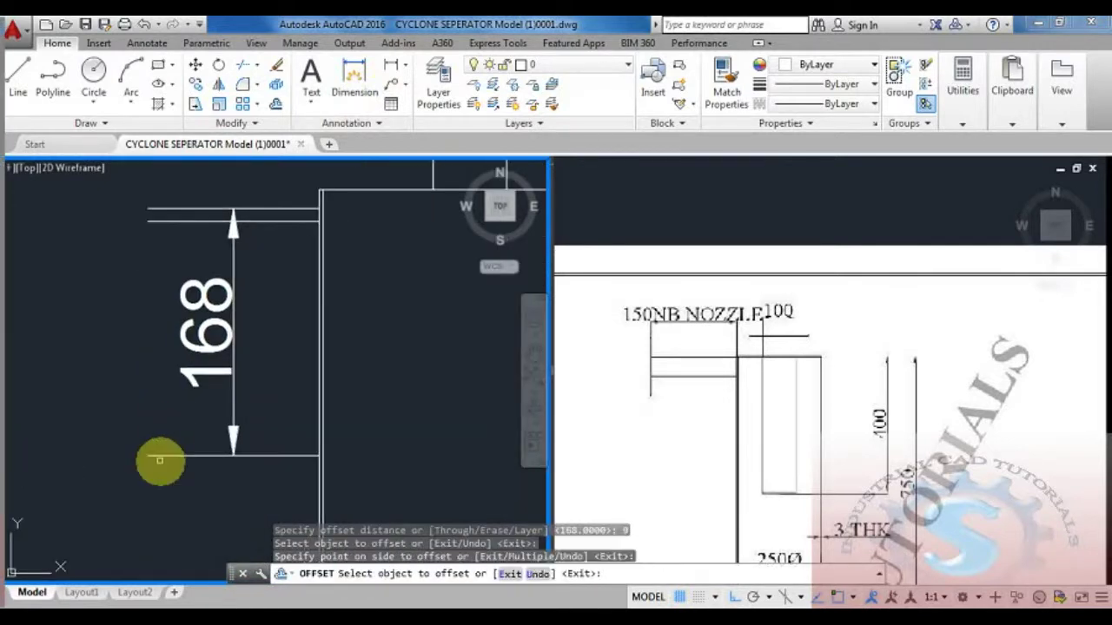
click(162, 459)
click(164, 438)
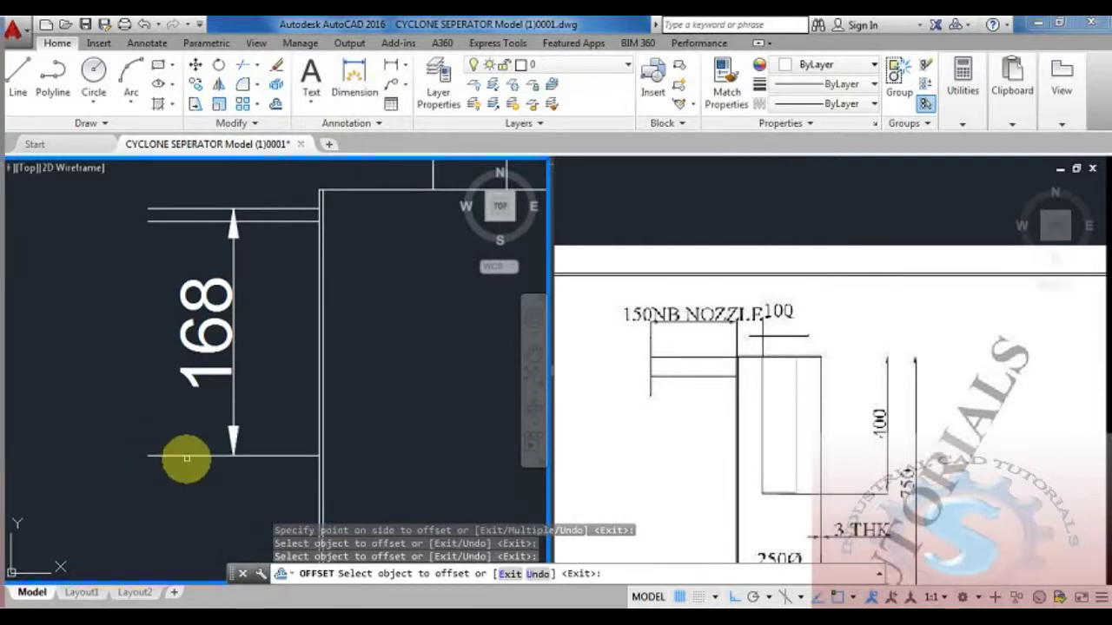
click(191, 456)
click(191, 434)
scroll(191, 432, down, 3)
click(298, 236)
key(Escape)
Add a vertical dimension between the inlet nozzle's two inner lines, left of the 168 dimension
click(395, 67)
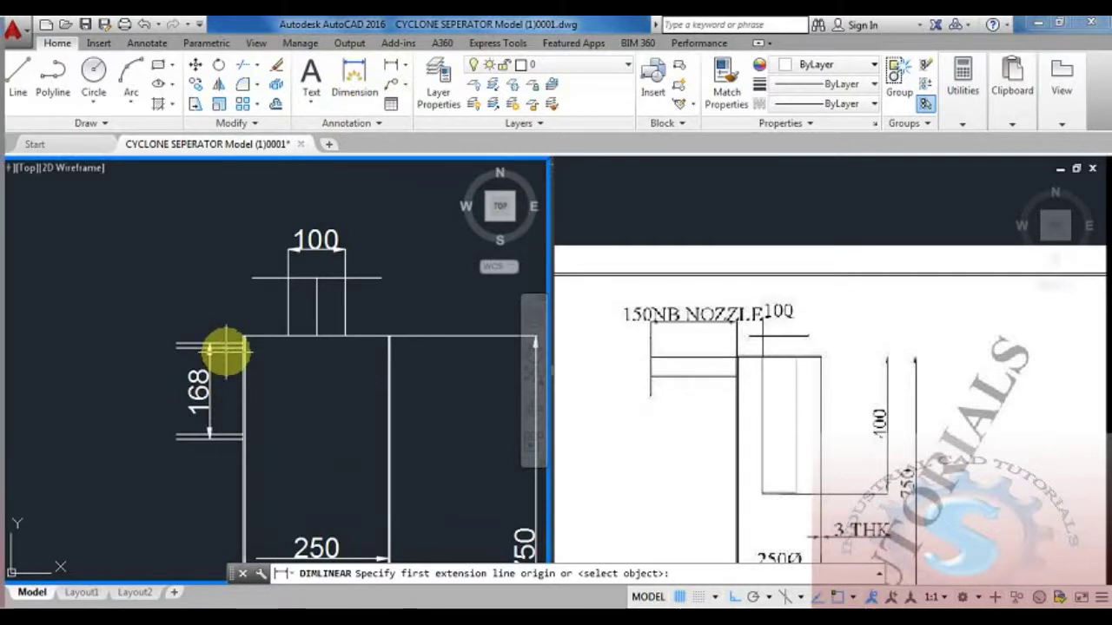
click(226, 350)
click(226, 433)
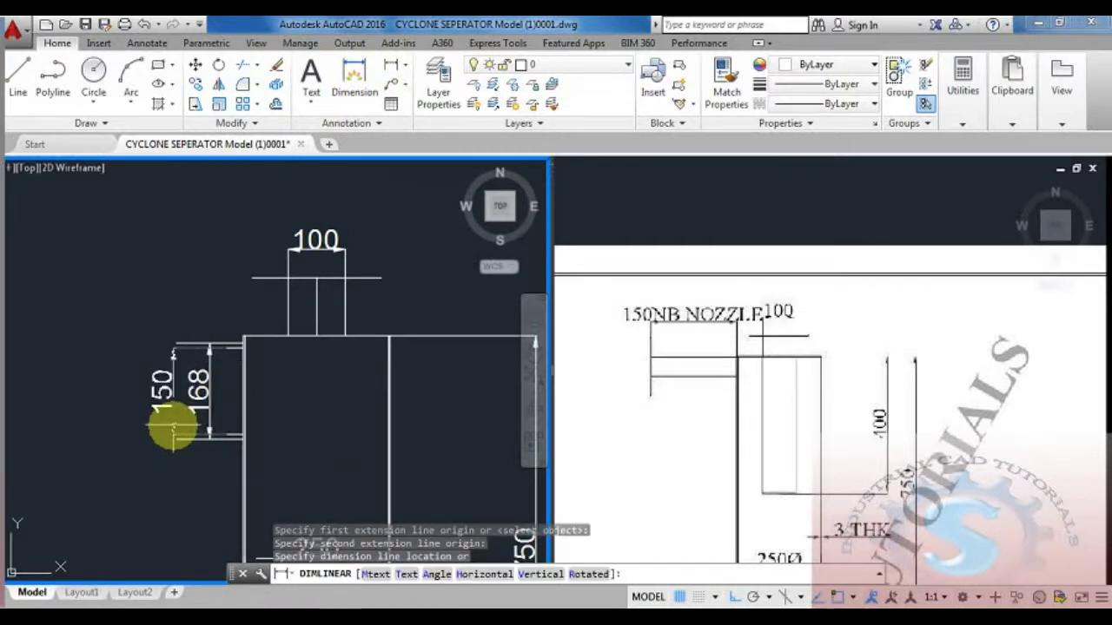
click(174, 428)
scroll(250, 315, down, 3)
scroll(231, 466, up, 3)
middle_drag(224, 432, 218, 449)
key(l)
key(Return)
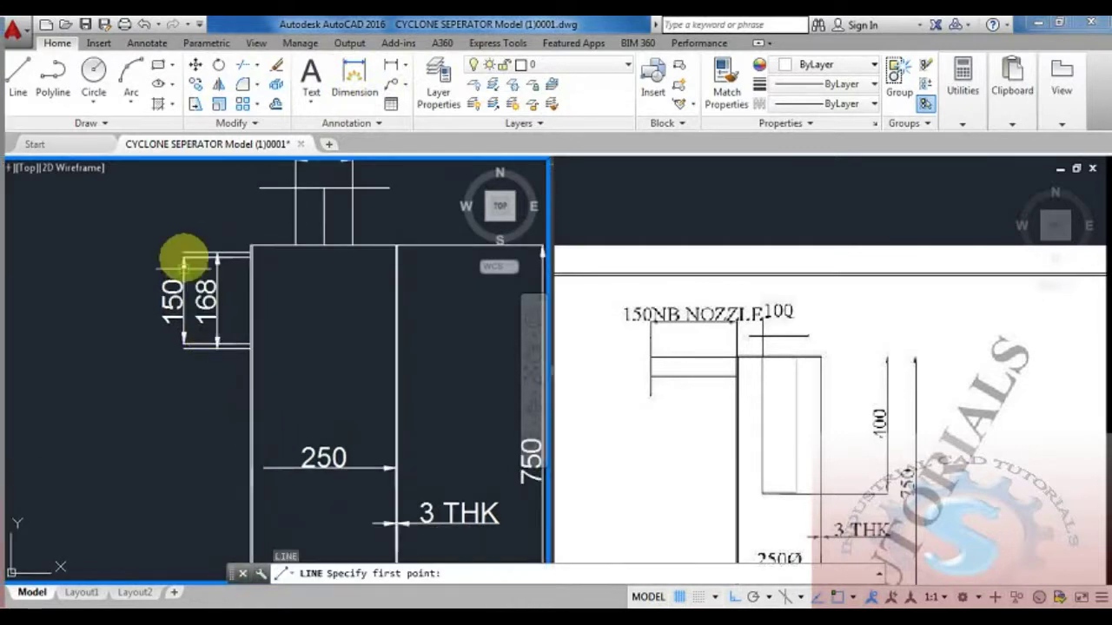
key(Escape)
key(Escape)
Draw a closed 280 by 25 horizontal rectangle from lines in the empty area below the inlet nozzle
mouse_move(104, 391)
middle_down()
mouse_move(113, 397)
mouse_move(86, 398)
middle_up()
key(l)
key(Return)
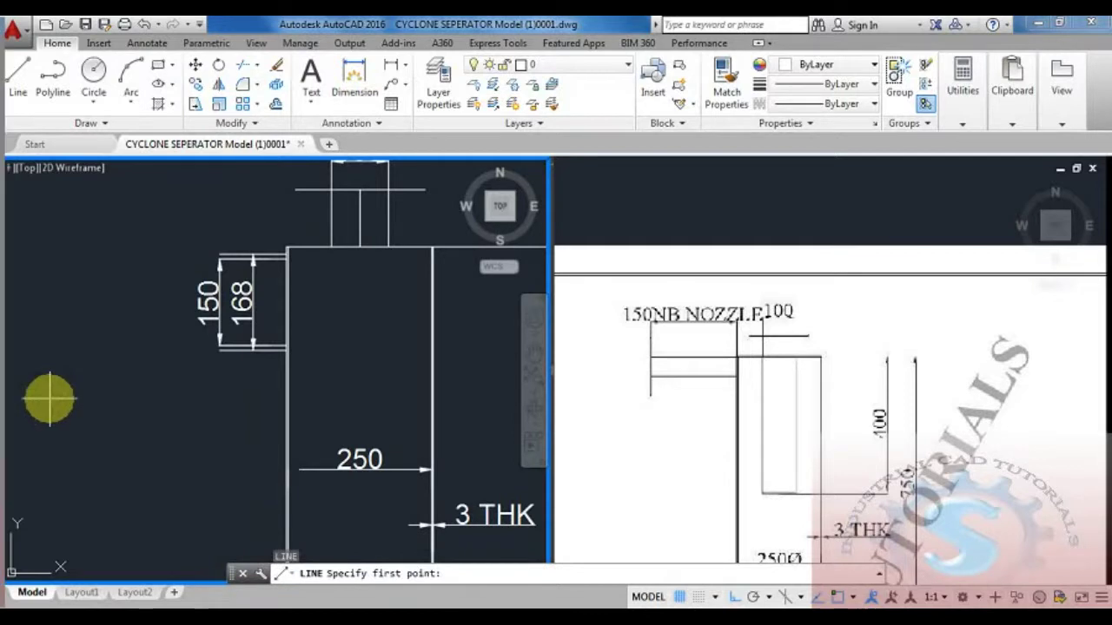
click(50, 398)
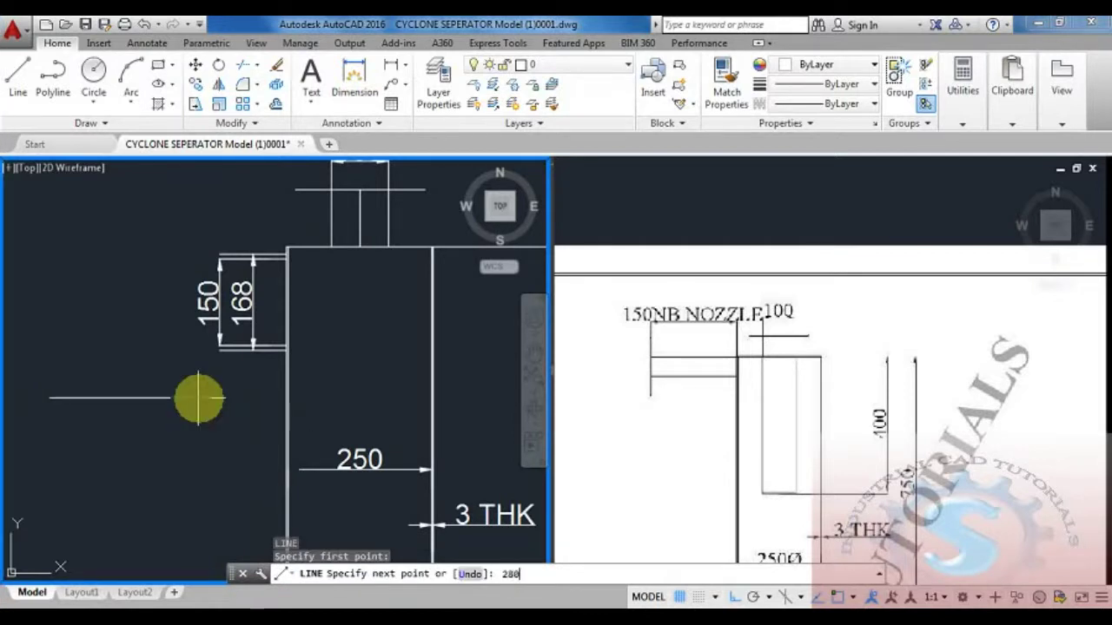
key(Return)
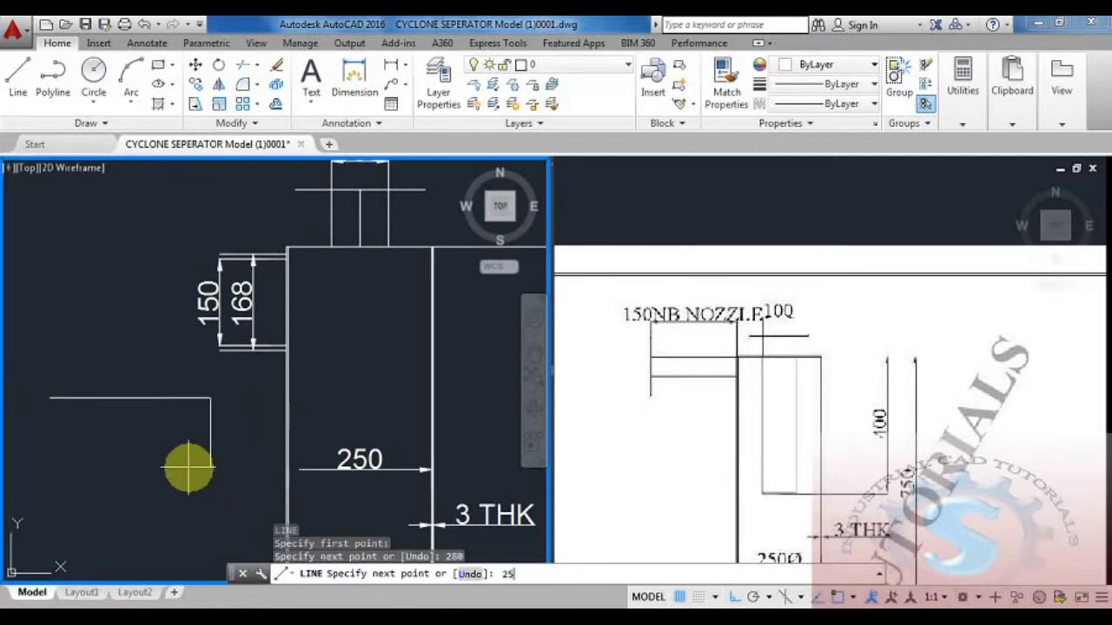
text(25)
key(Return)
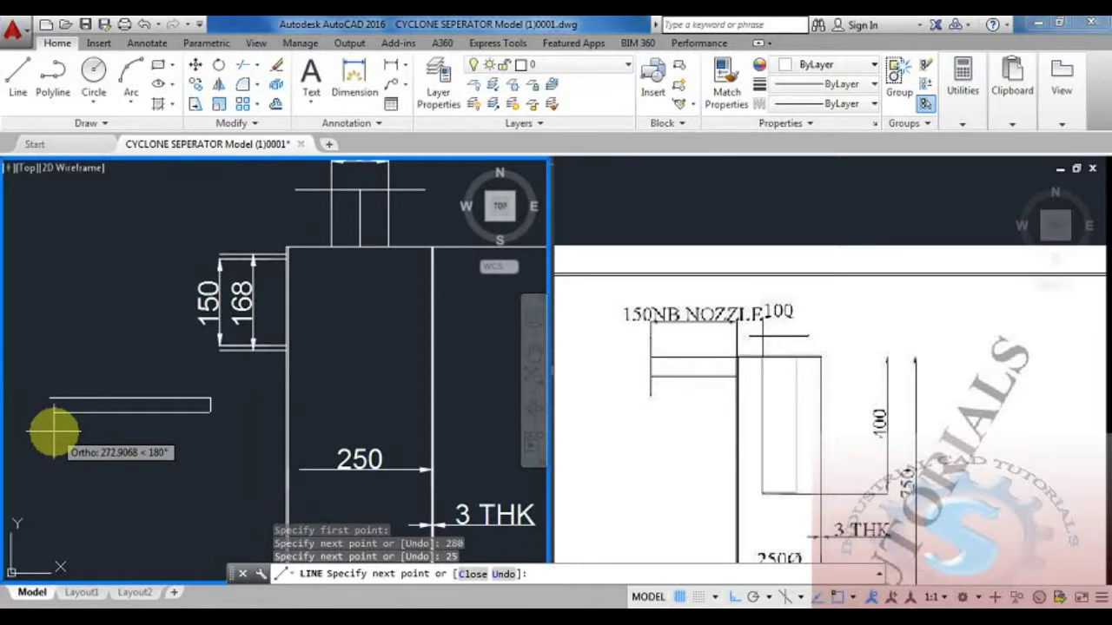
text(280)
key(Return)
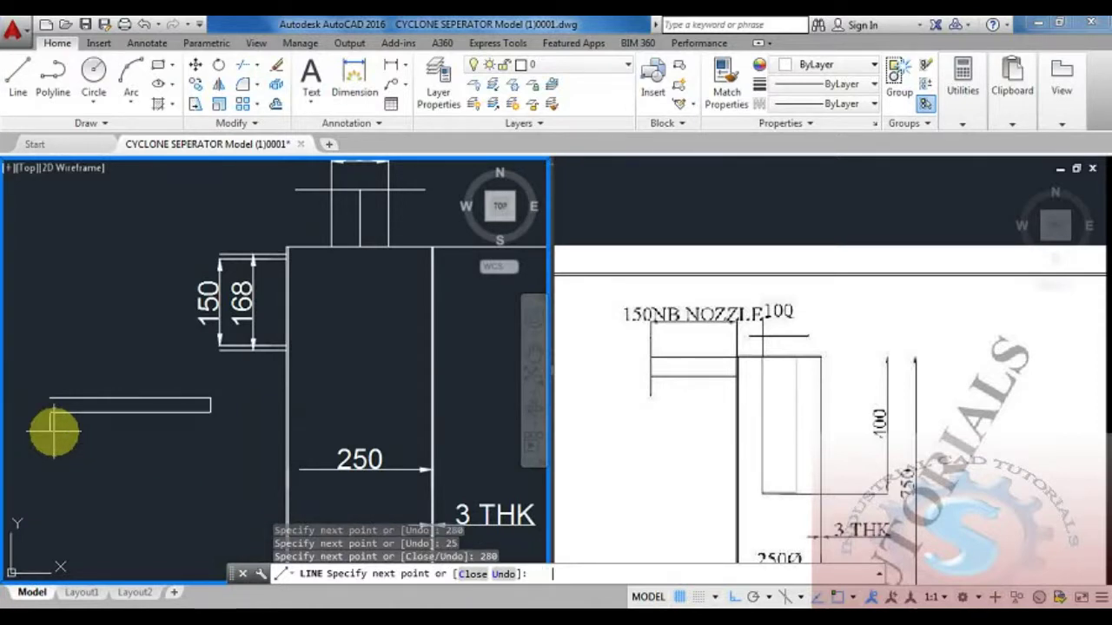
click(49, 397)
key(Escape)
Draw a 170 long horizontal line below the 280 by 25 rectangle
middle_drag(218, 406, 226, 387)
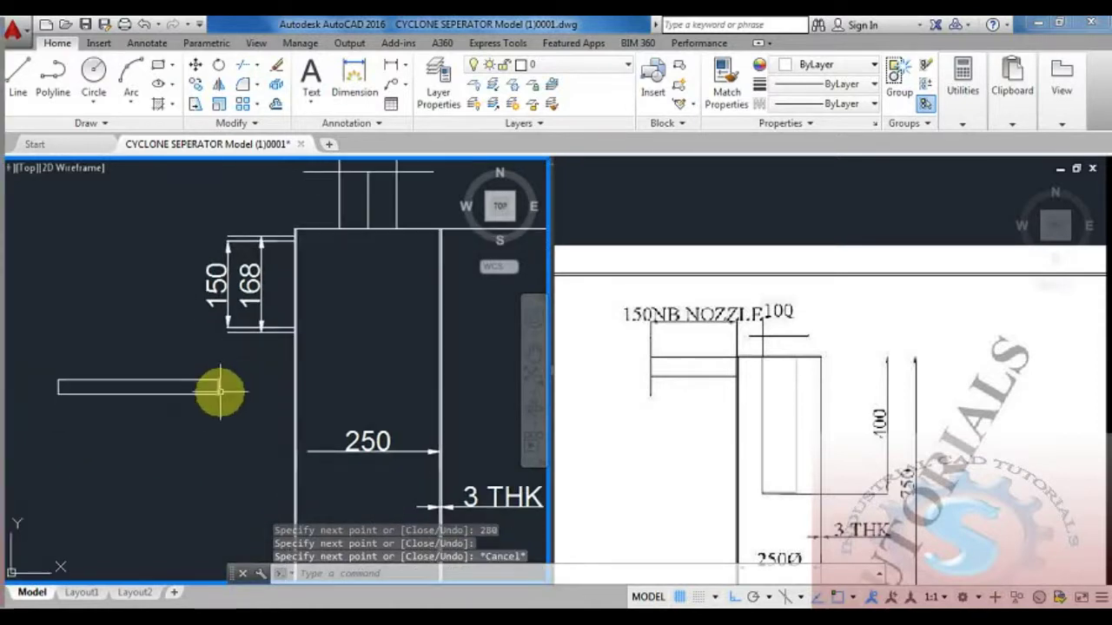
key(Return)
click(97, 445)
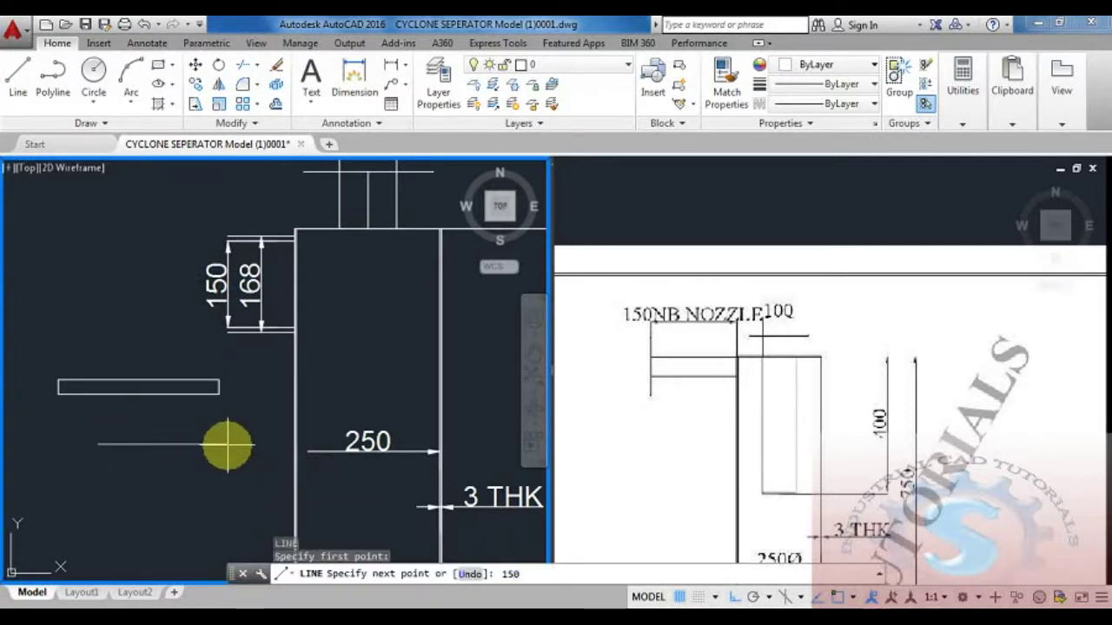
text(170)
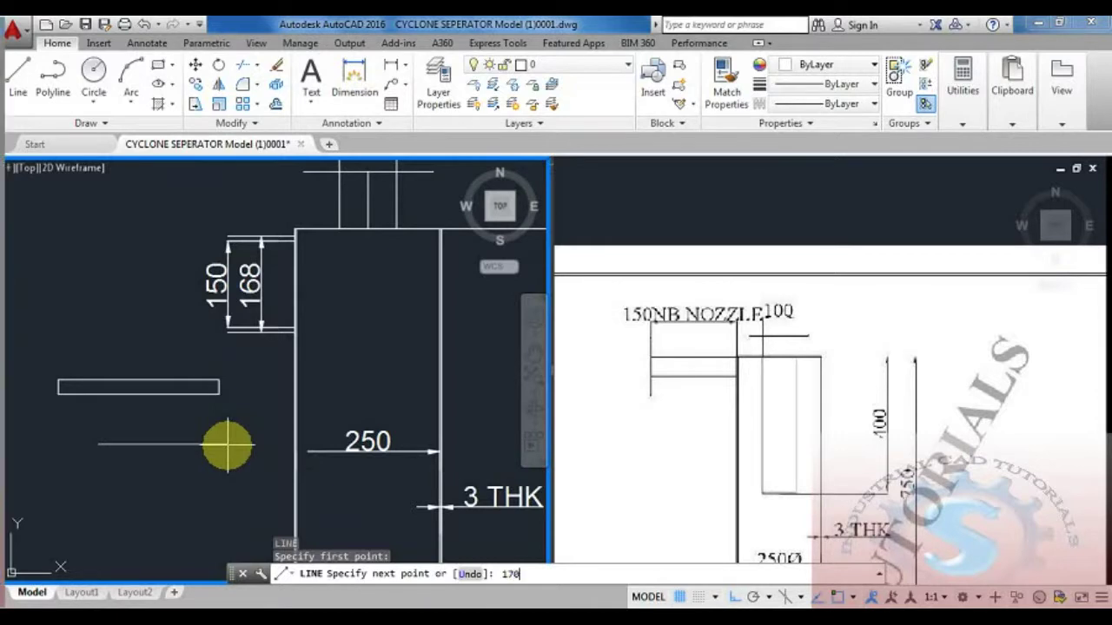
key(Return)
key(Escape)
Complete the 170 line into a closed rectangle 25 deep using further lines
middle_drag(223, 496, 219, 452)
text(l)
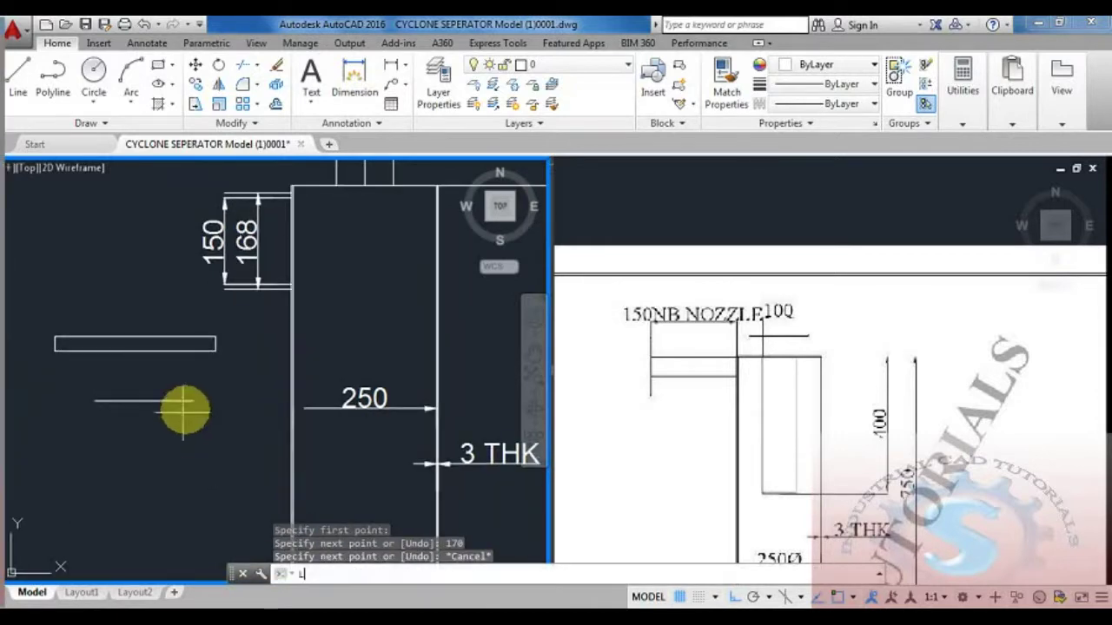
key(Return)
click(192, 401)
key(Return)
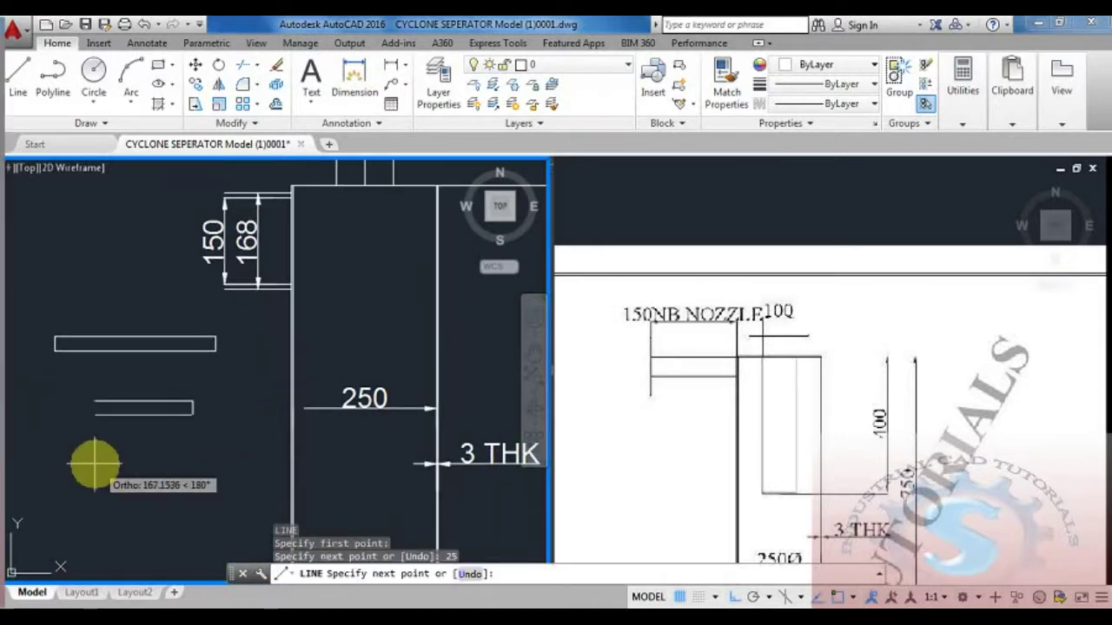
text(25)
key(Return)
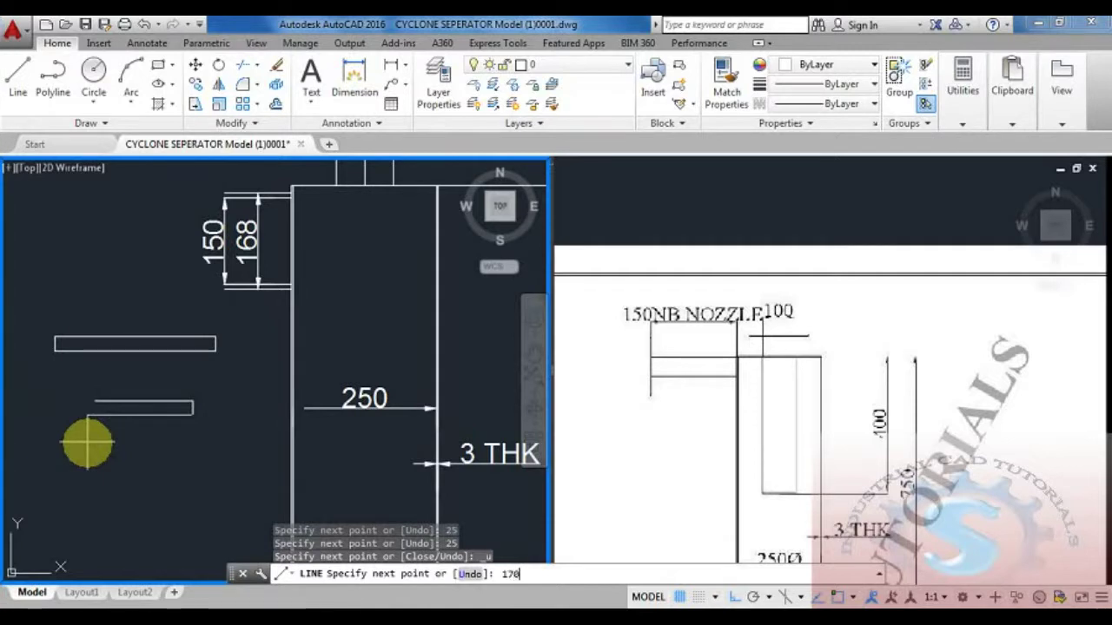
key(Return)
click(95, 401)
key(Escape)
key(Escape)
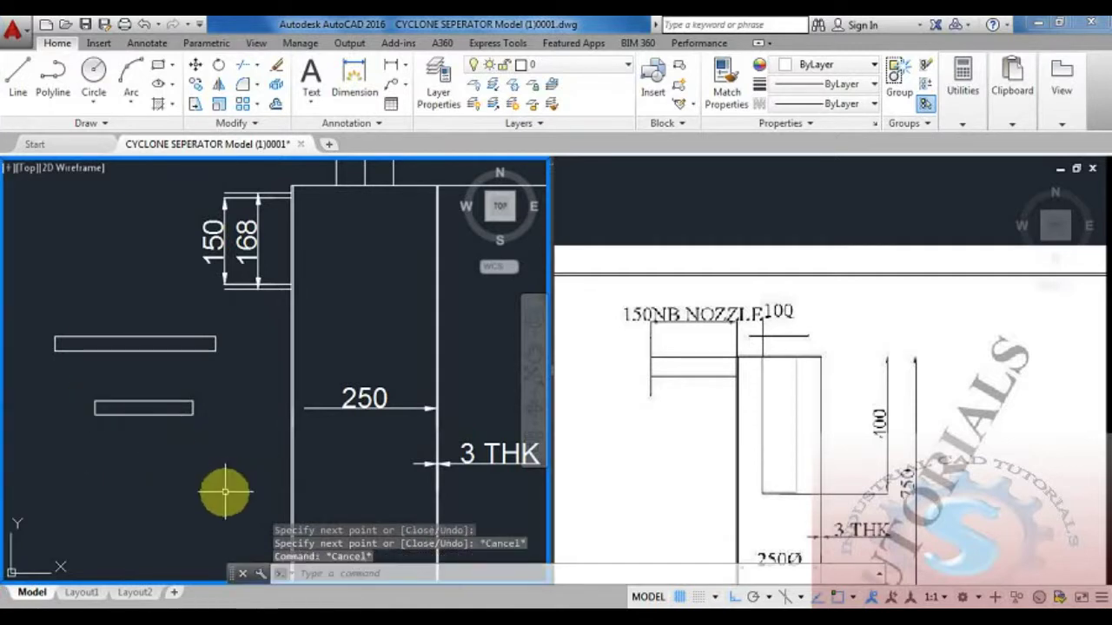
Try to move the 170 by 25 rectangle up into the 280 by 25 rectangle, and undo the move
middle_drag(225, 492, 231, 461)
text(M)
key(Return)
click(199, 409)
click(69, 306)
click(182, 399)
click(174, 359)
key(Return)
click(153, 376)
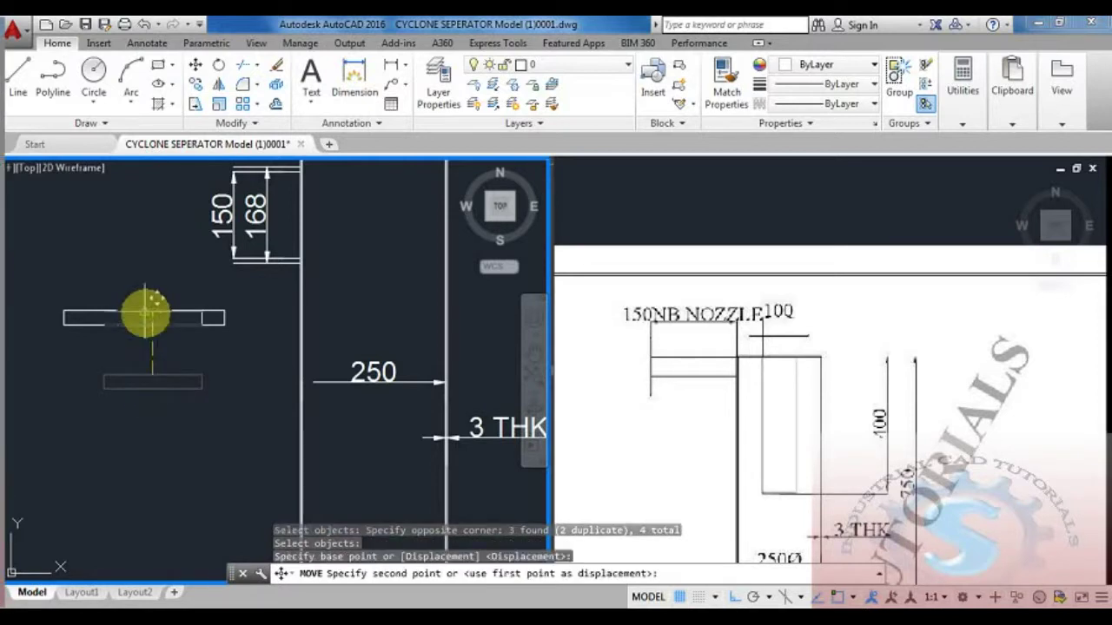
click(146, 318)
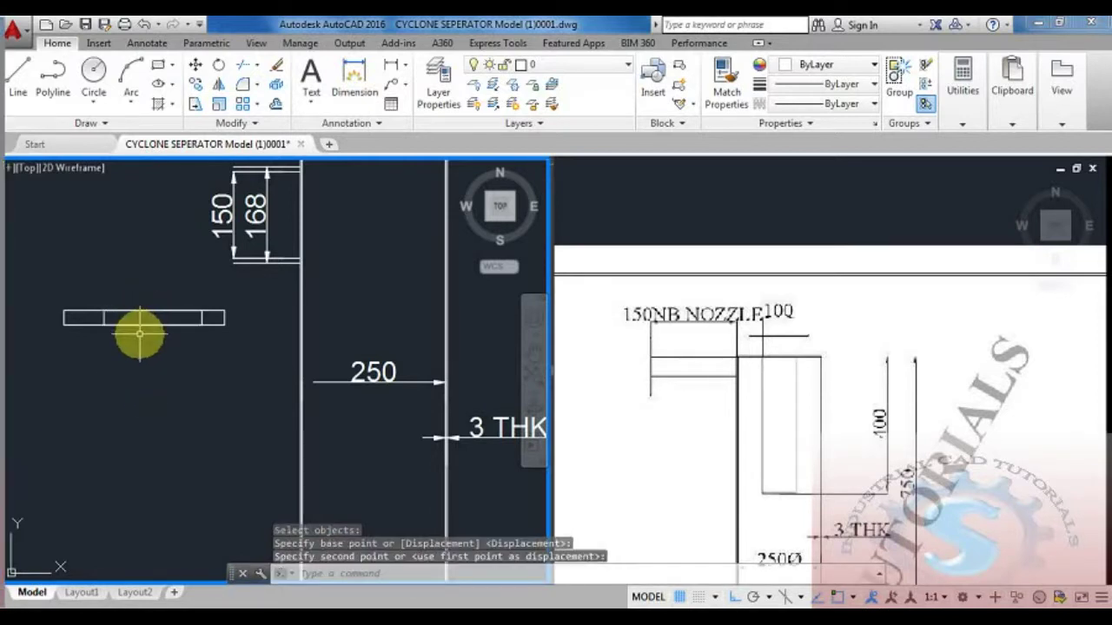
key(ctrl+z)
Move the 170 by 25 rectangle by its upper edge's midpoint onto the midpoint of the 280 rectangle's upper edge
text(m)
key(Return)
click(214, 451)
click(97, 361)
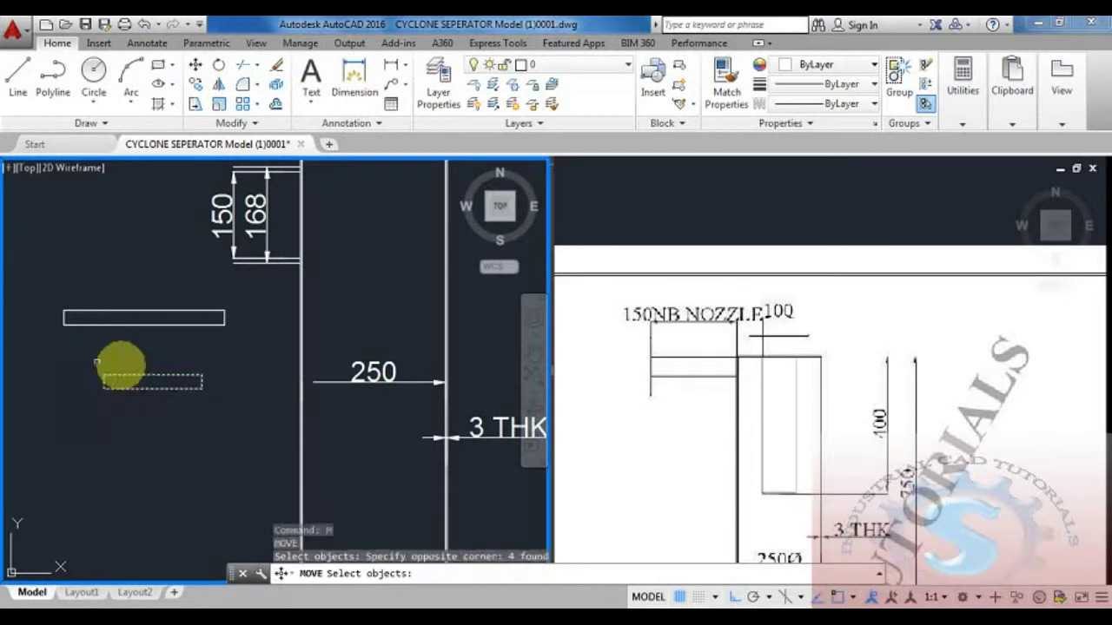
key(Return)
click(153, 376)
click(145, 310)
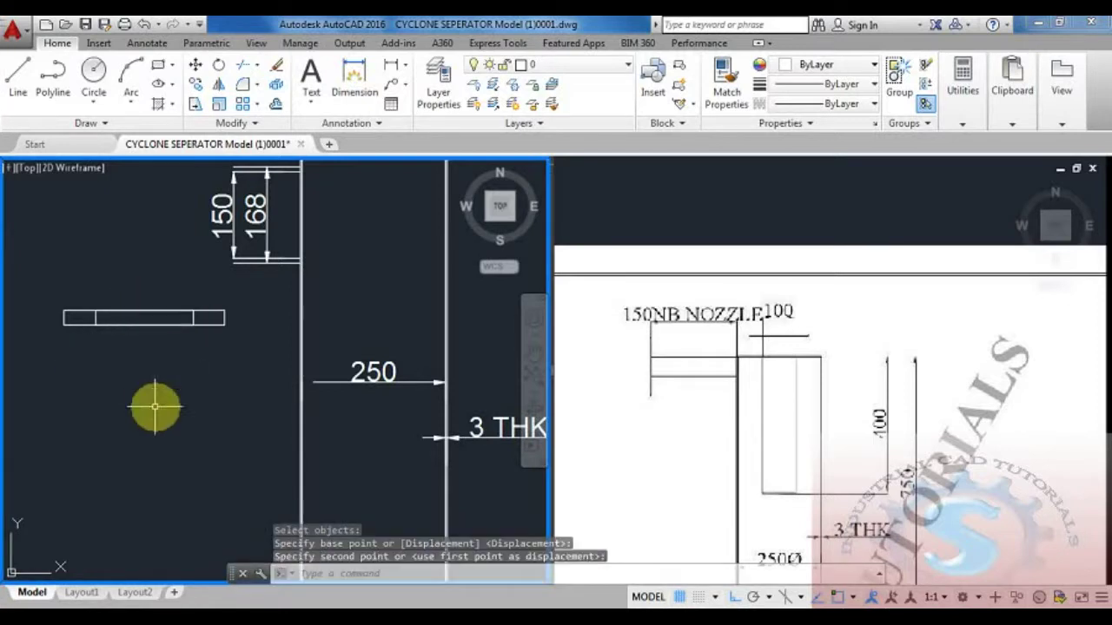
Rotate both flange rectangles 90° about the lower right corner of the larger one so the flange stands vertical
middle_drag(148, 397, 151, 412)
key(Escape)
key(Escape)
text(ro)
key(Return)
click(236, 392)
click(30, 296)
key(Return)
click(229, 339)
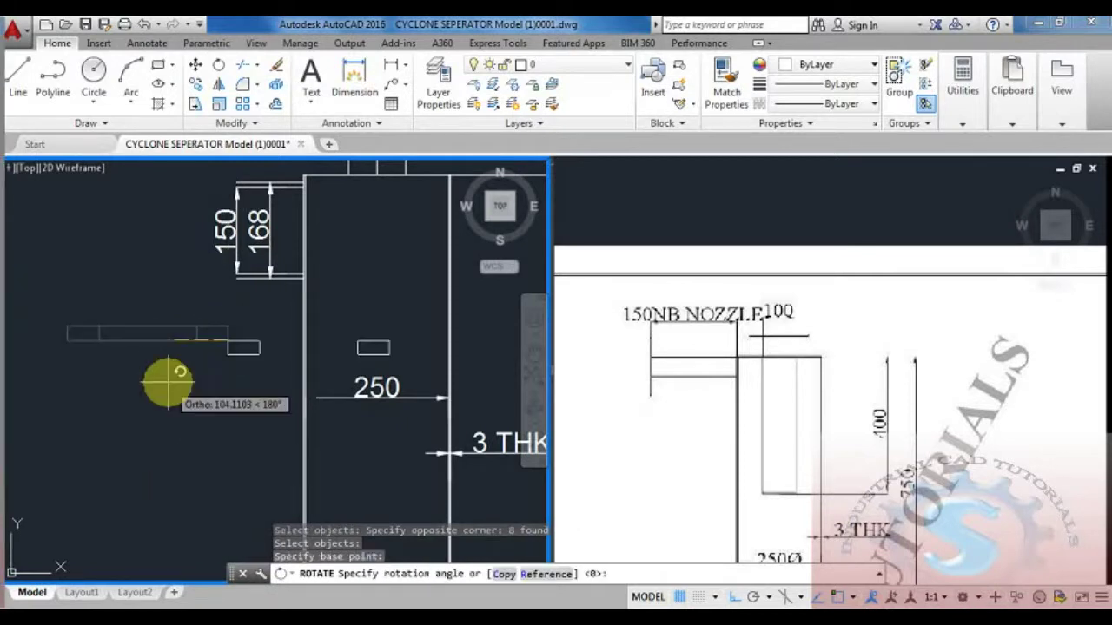
click(166, 232)
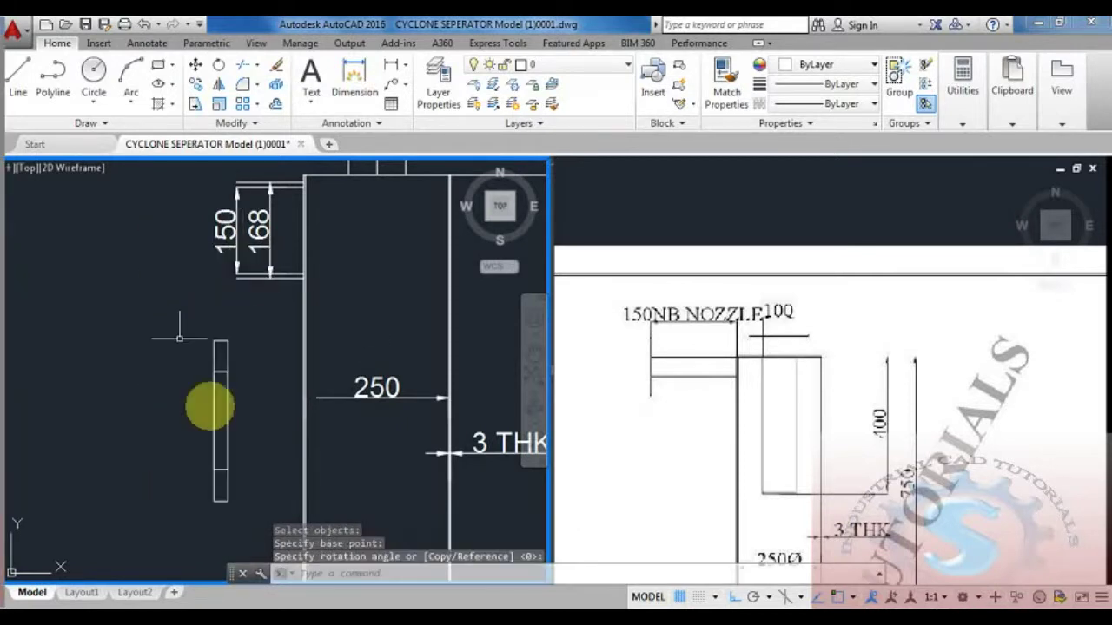
Move the vertical flange by the midpoint of its right edge onto the centre of the inlet nozzle's open end
middle_drag(210, 406, 202, 385)
text(m)
key(Return)
click(250, 492)
click(163, 321)
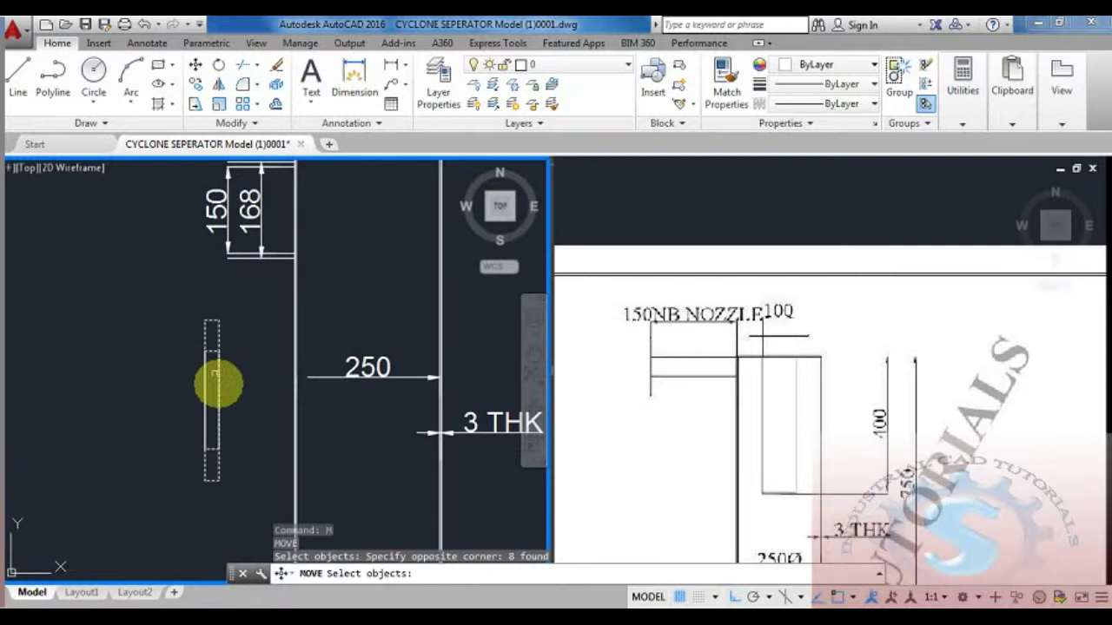
key(Return)
click(219, 401)
middle_drag(221, 455, 228, 514)
scroll(229, 327, up, 1)
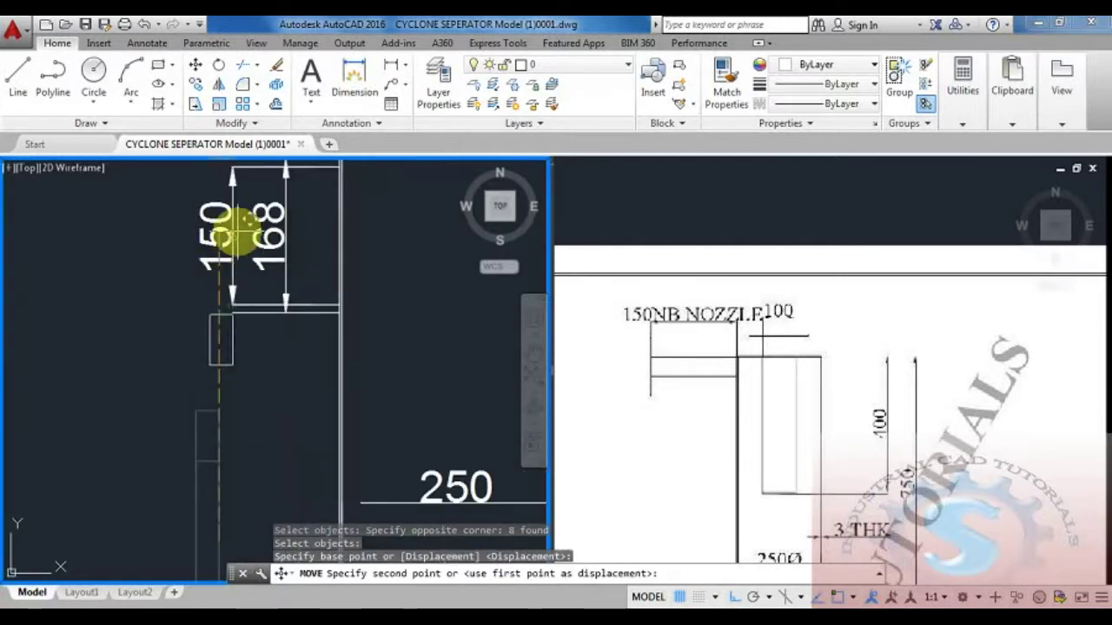
scroll(235, 233, down, 5)
key(Escape)
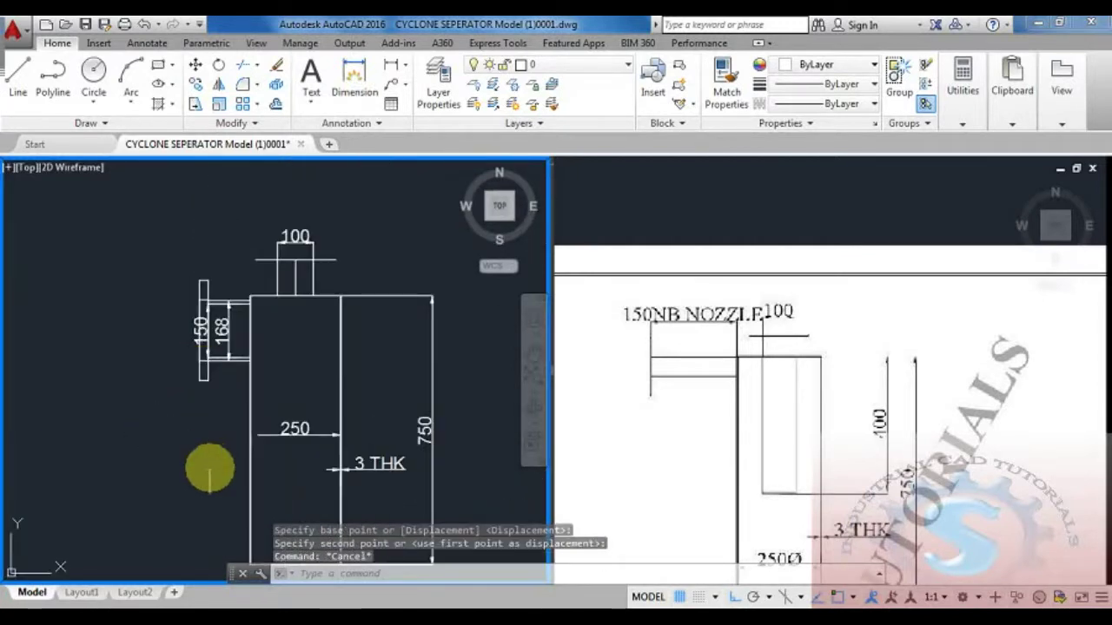
Add a vertical linear dimension for the flange's overall height, placed left of the flange
middle_drag(206, 464, 189, 423)
click(390, 69)
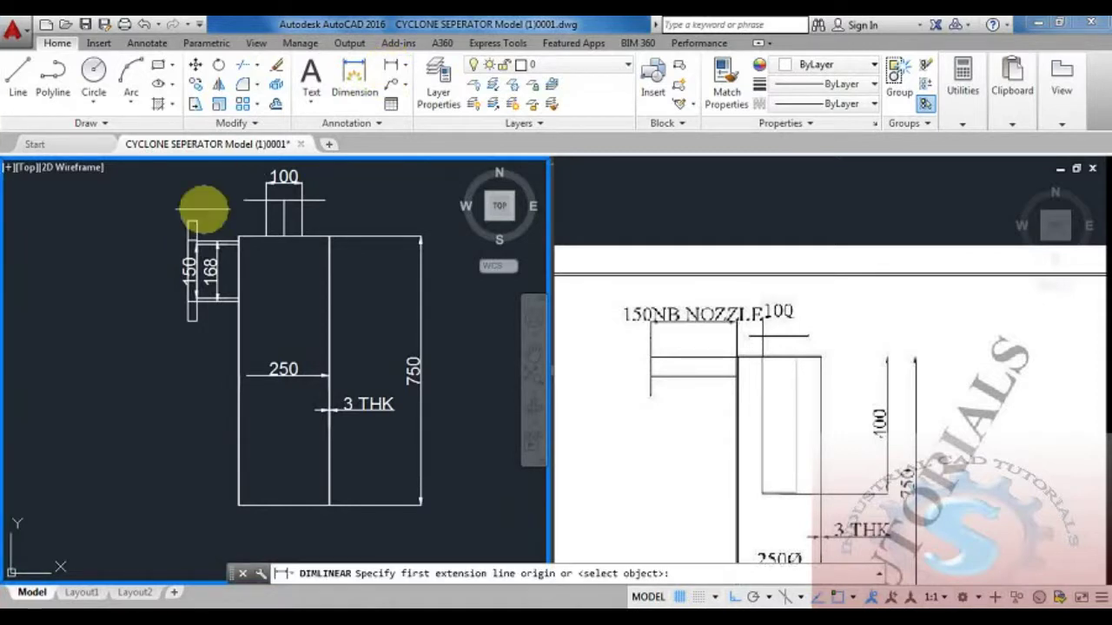
scroll(156, 235, up, 3)
click(156, 235)
scroll(166, 401, up, 1)
click(167, 400)
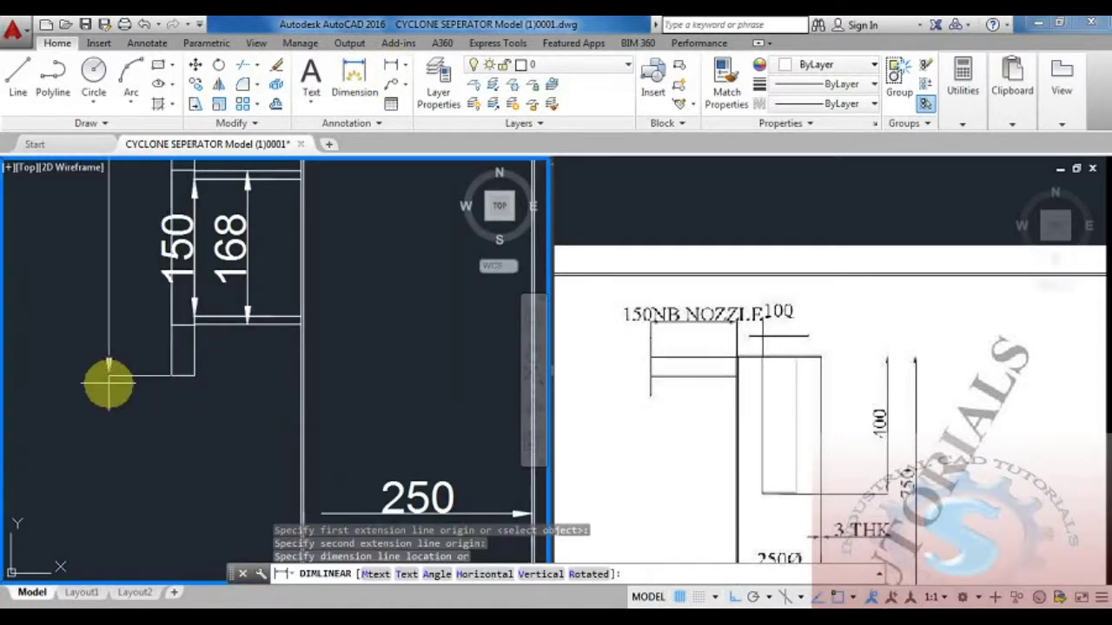
click(106, 385)
scroll(131, 374, down, 4)
Add a vertical dimension between the flange's two inner horizontal lines, placed left of the 280 dimension
click(389, 70)
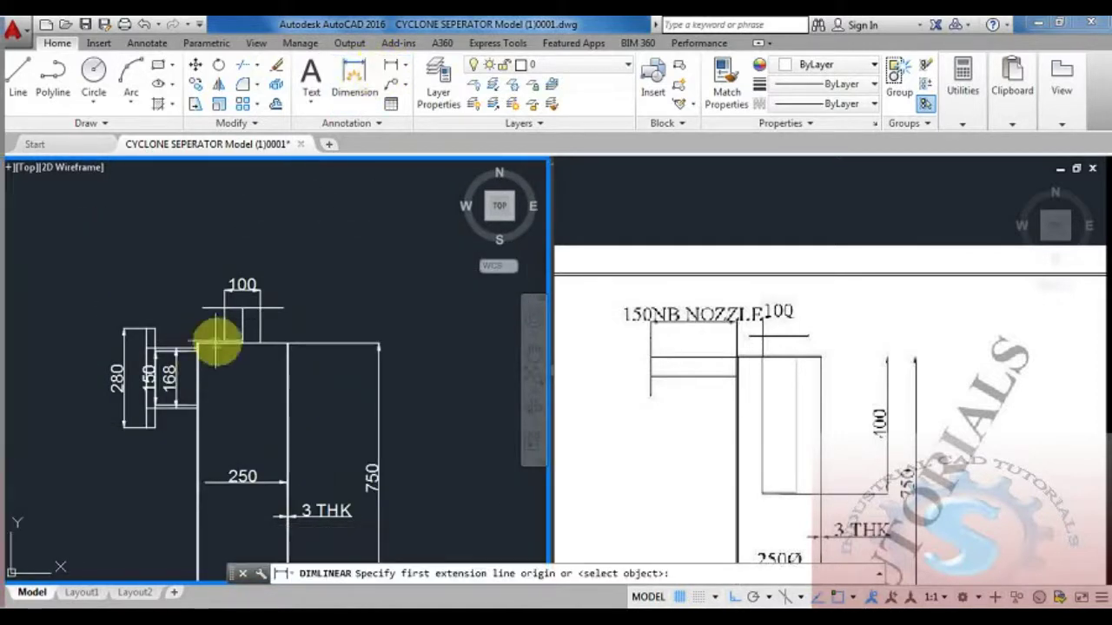
scroll(156, 322, up, 4)
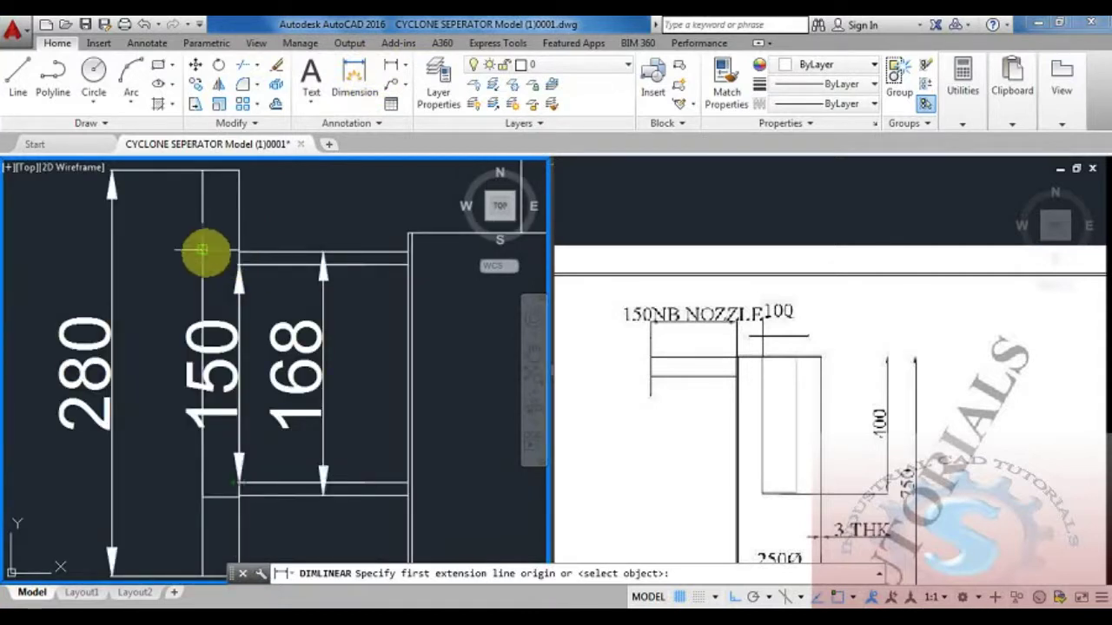
click(202, 250)
click(202, 504)
scroll(206, 392, down, 4)
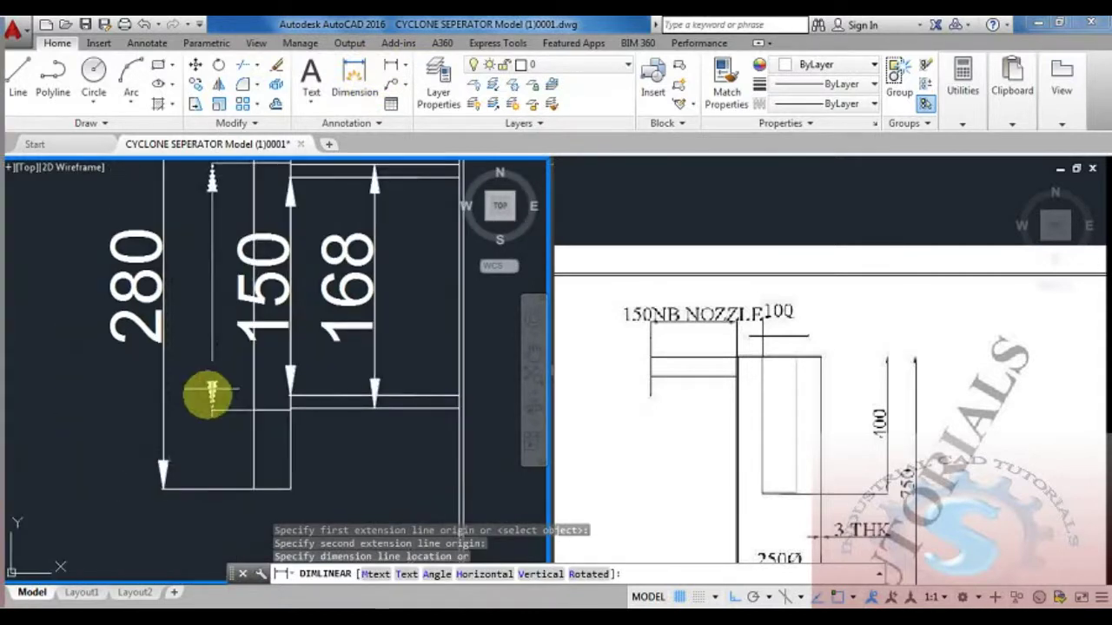
scroll(284, 458, down, 3)
scroll(248, 339, up, 3)
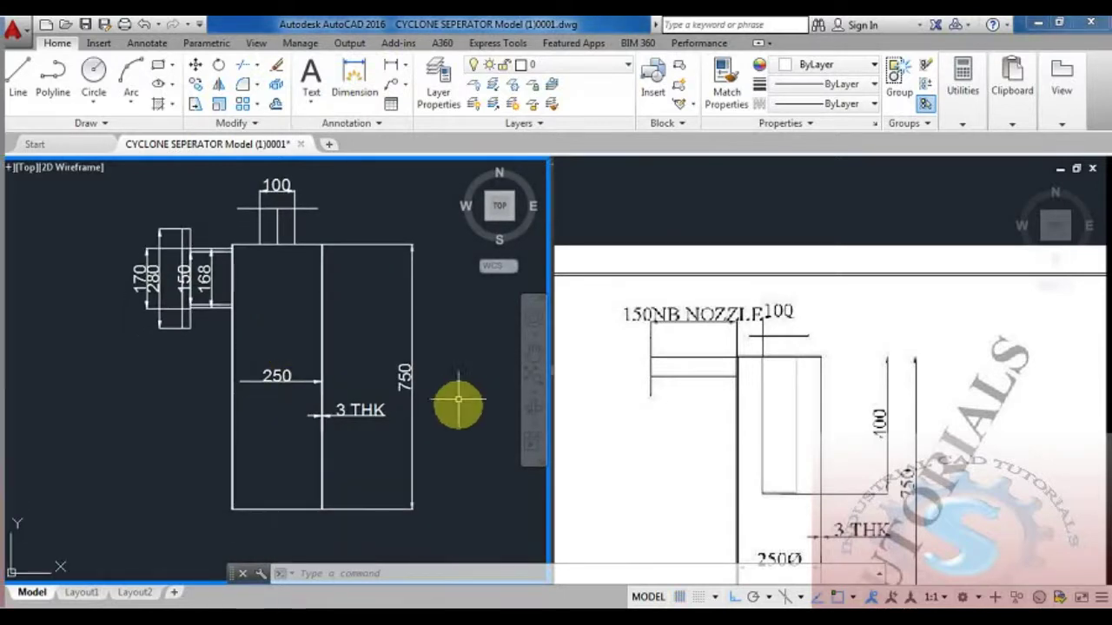
Examine the reference drawing's cyclone body, inner pipe and cone with their dimensions
click(712, 439)
scroll(686, 347, down, 5)
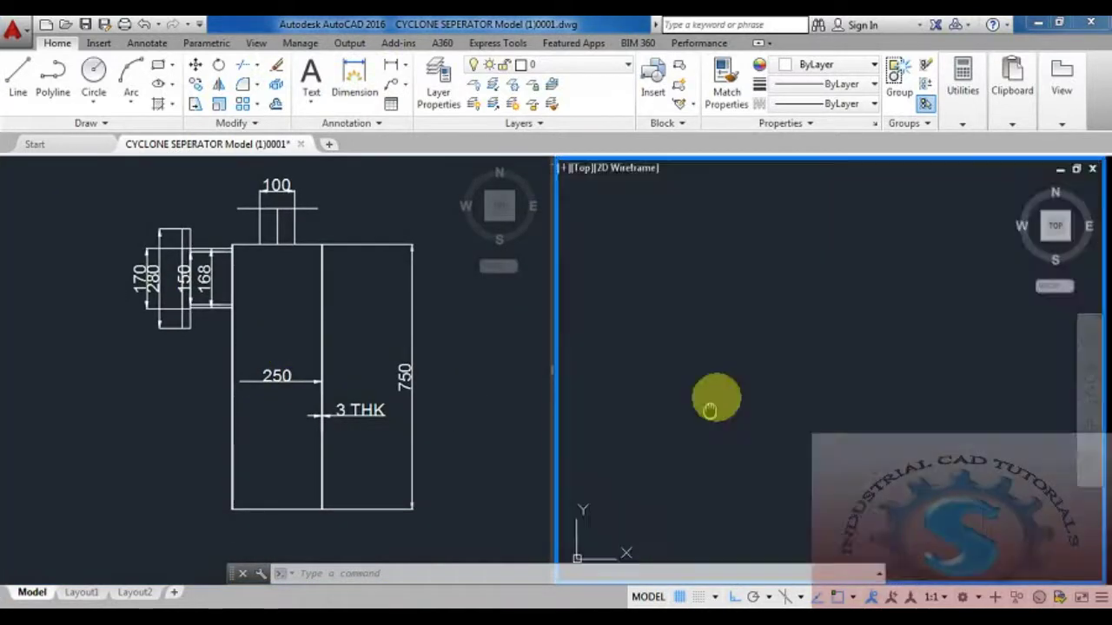
scroll(715, 386, up, 8)
scroll(715, 387, down, 5)
scroll(711, 388, up, 2)
scroll(708, 389, down, 2)
scroll(695, 286, up, 5)
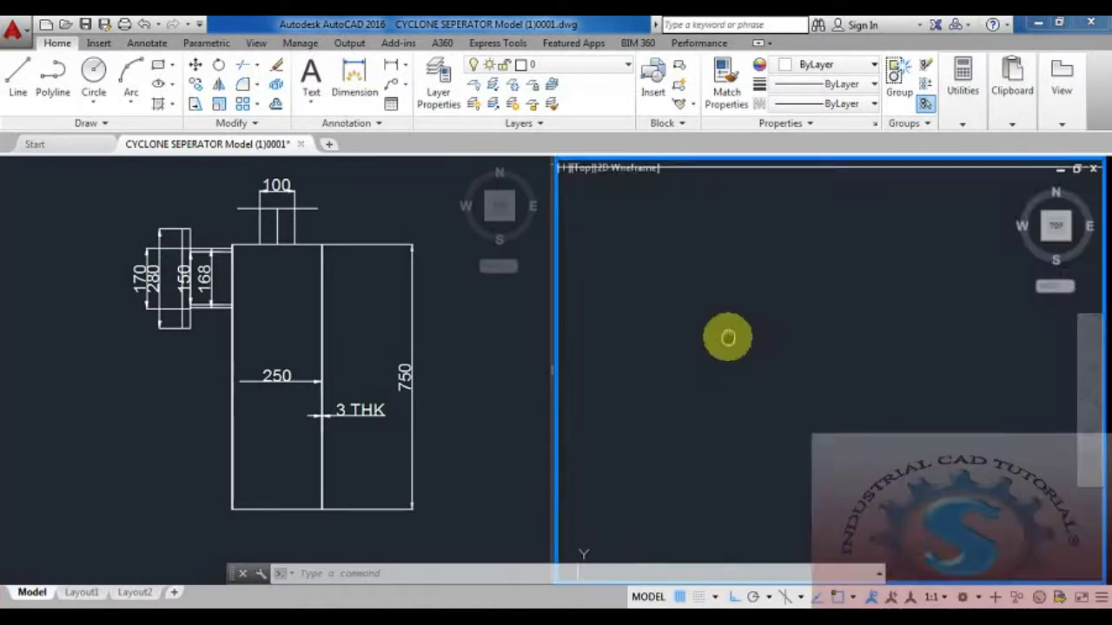
scroll(706, 452, down, 4)
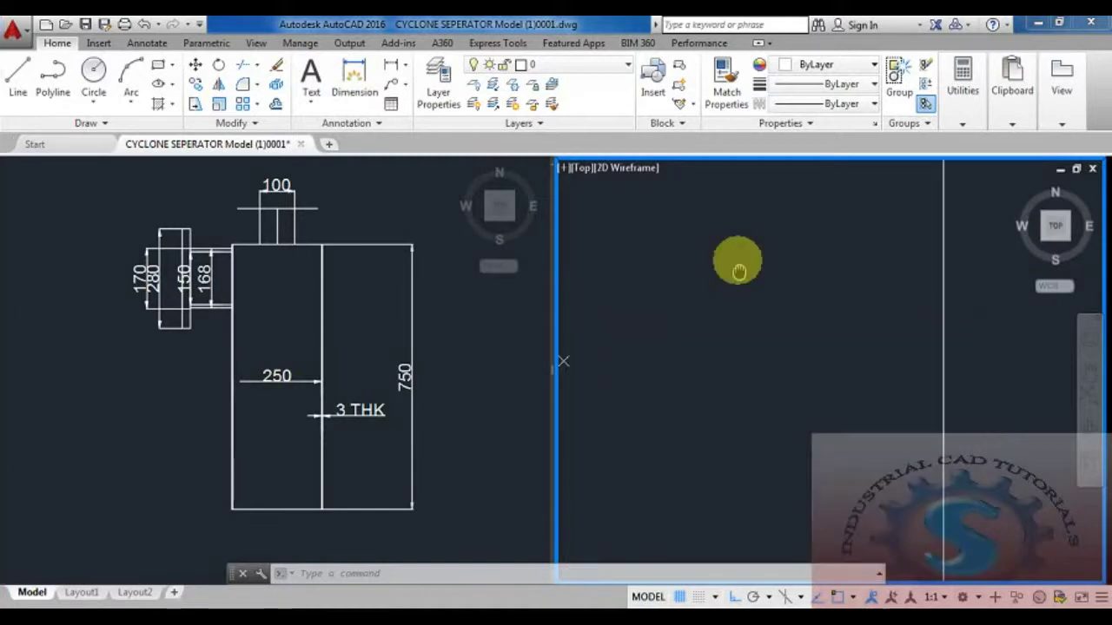
scroll(768, 380, up, 2)
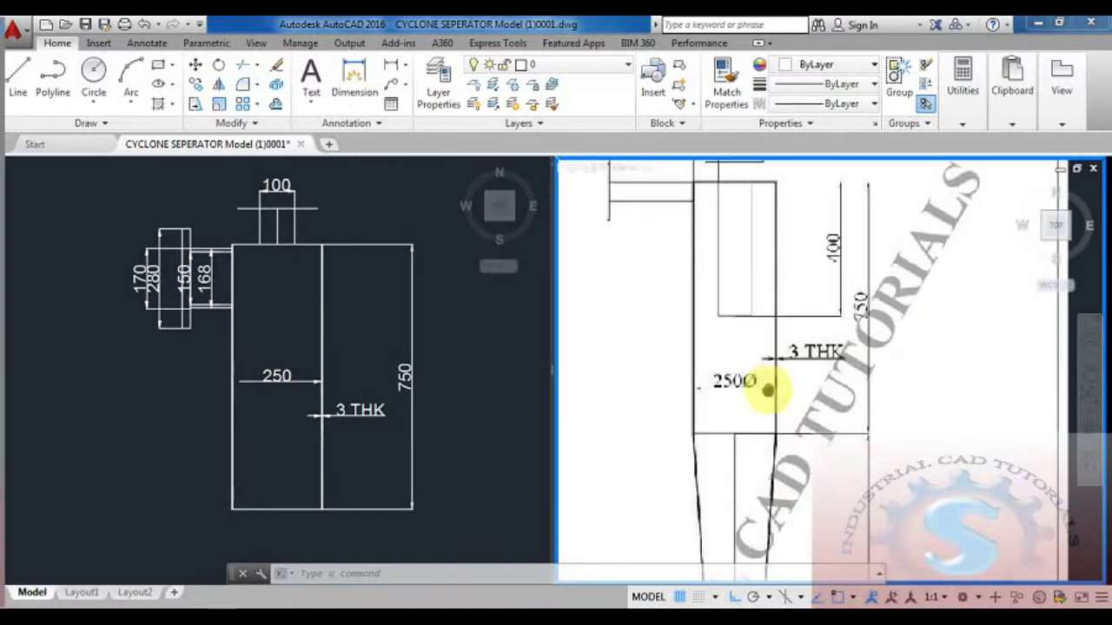
middle_drag(768, 390, 779, 321)
scroll(762, 459, down, 3)
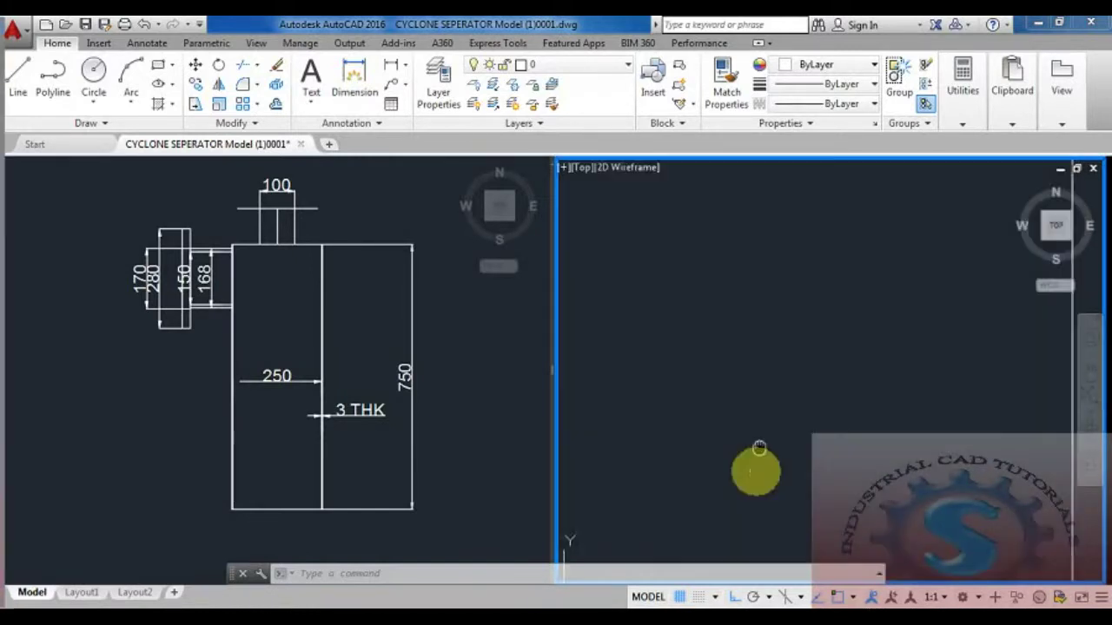
Draw a 400-unit vertical line down into the body from the foot of the top nozzle's right edge
click(323, 322)
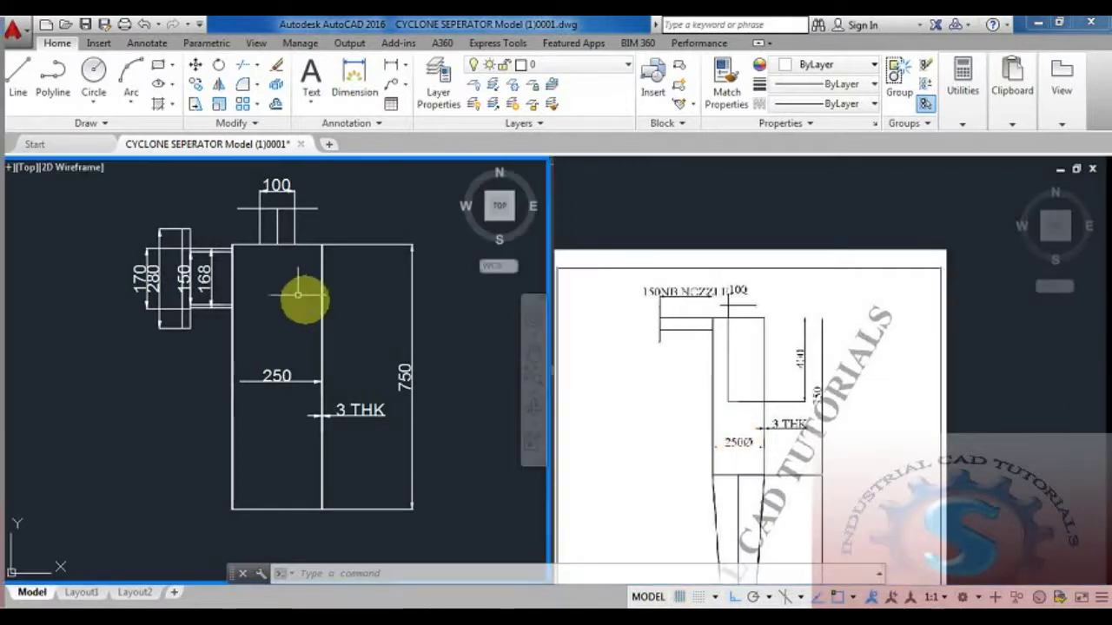
key(Escape)
key(Escape)
key(Escape)
text(l)
key(Return)
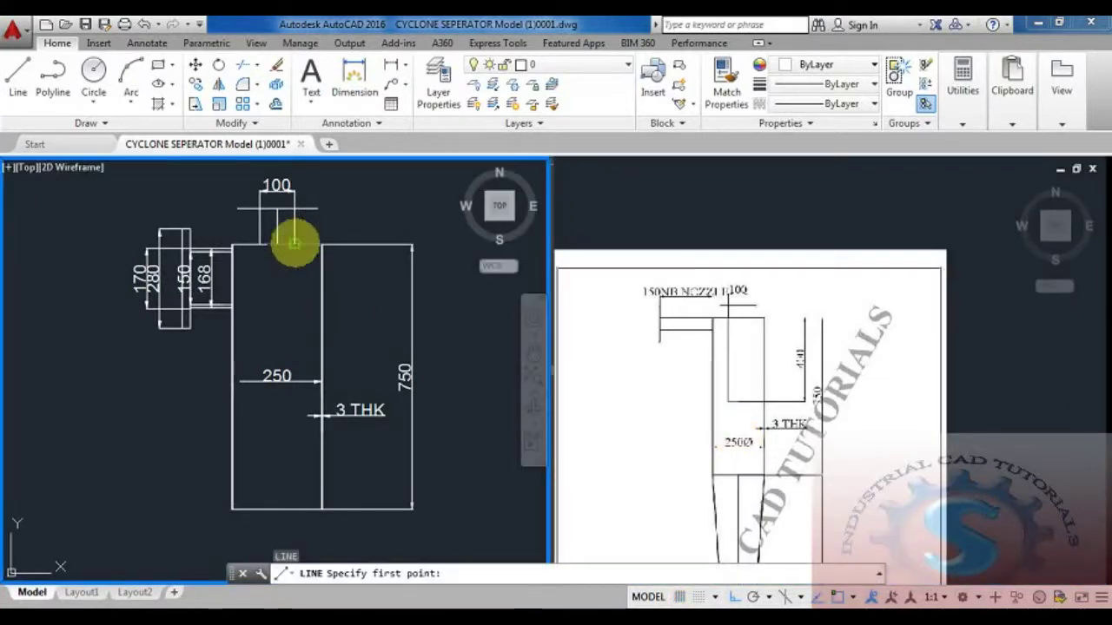
click(295, 244)
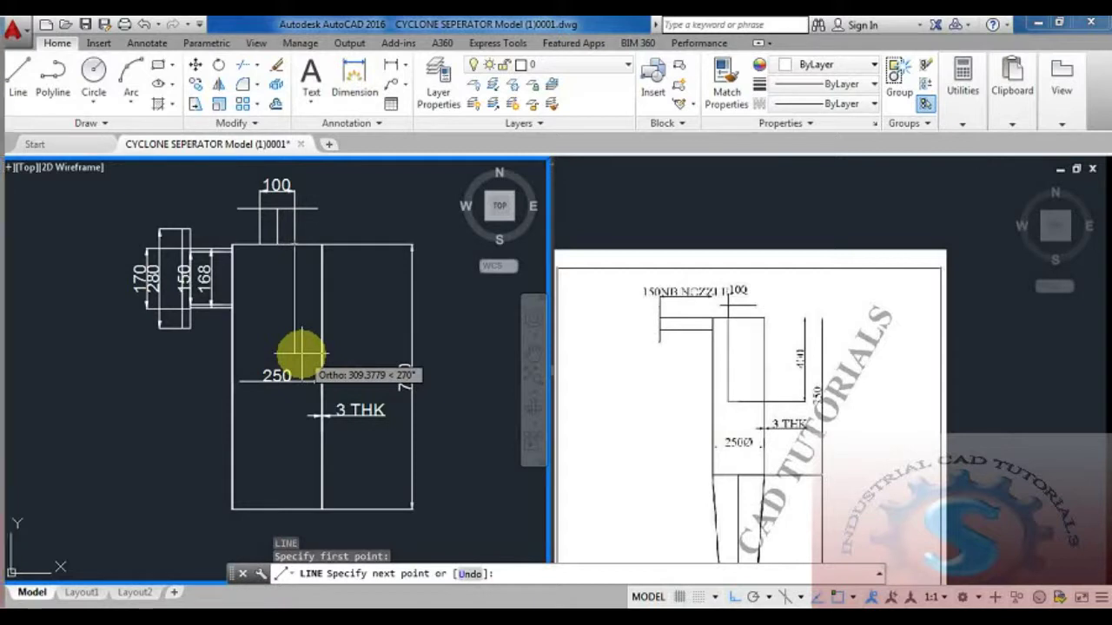
text(400)
key(Return)
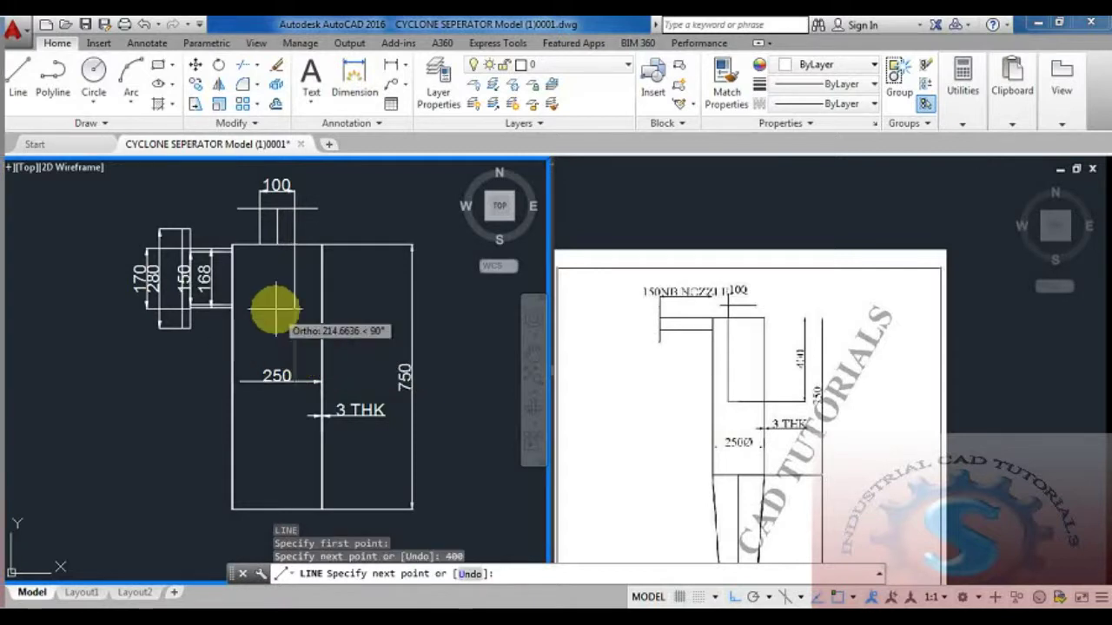
key(Escape)
scroll(812, 359, up, 5)
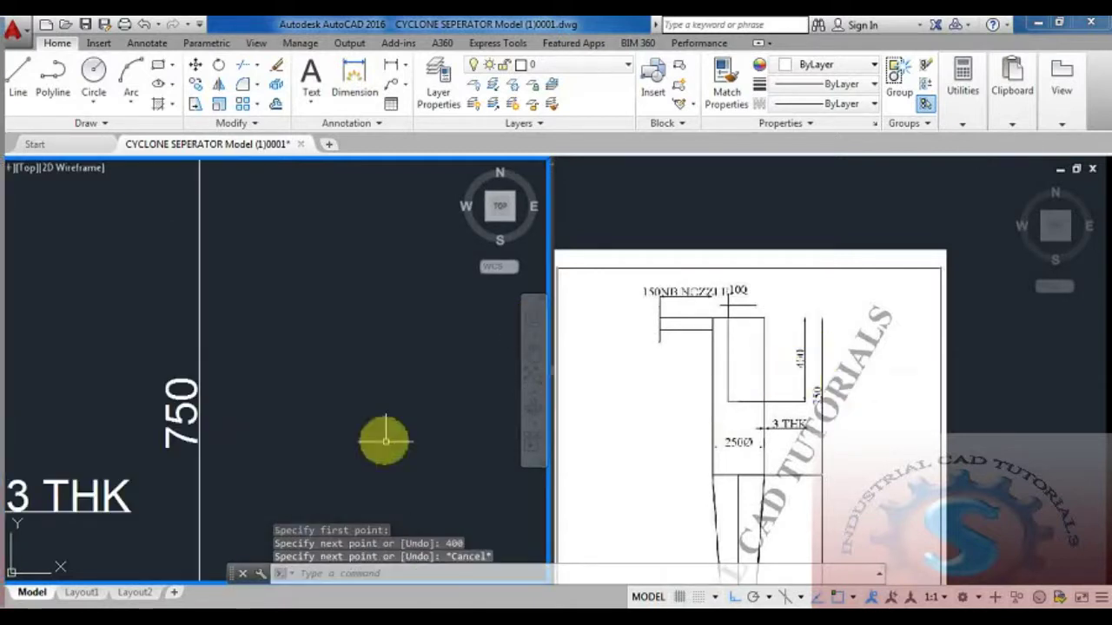
scroll(356, 439, down, 3)
Draw the inner pipe's 100-unit bottom edge to the left and its left side up to the body's top edge
click(399, 403)
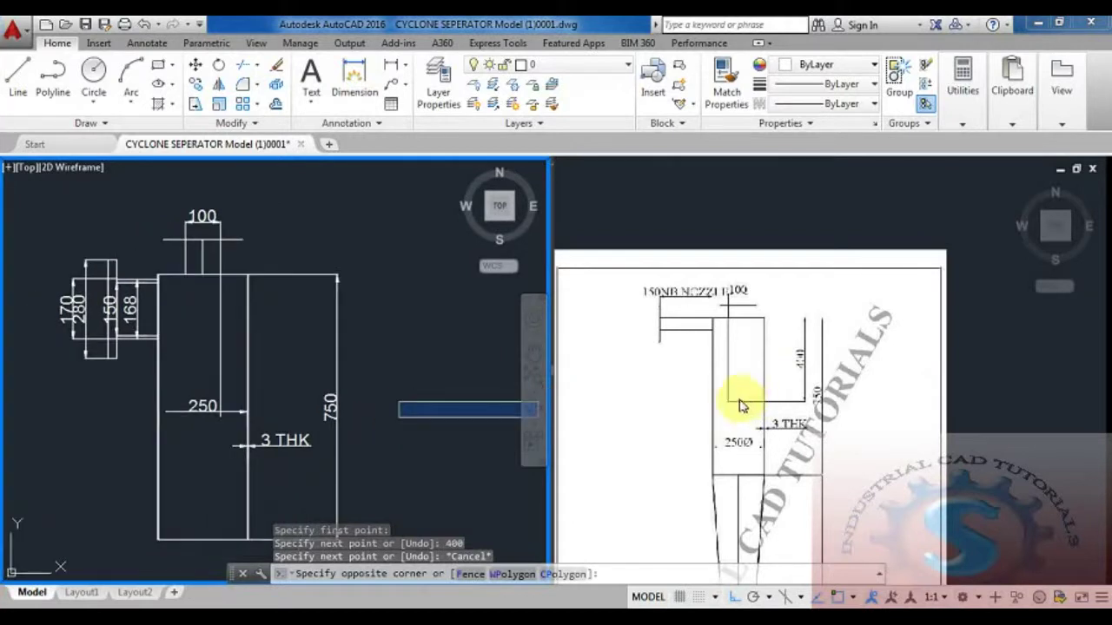
key(Escape)
key(Escape)
text(l)
key(Return)
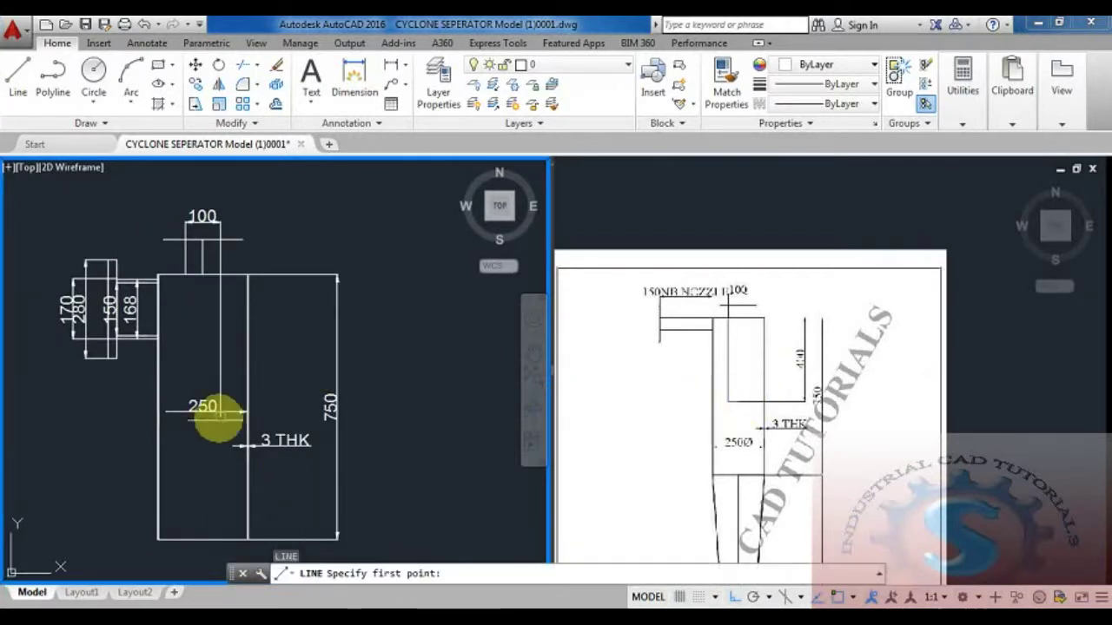
click(168, 414)
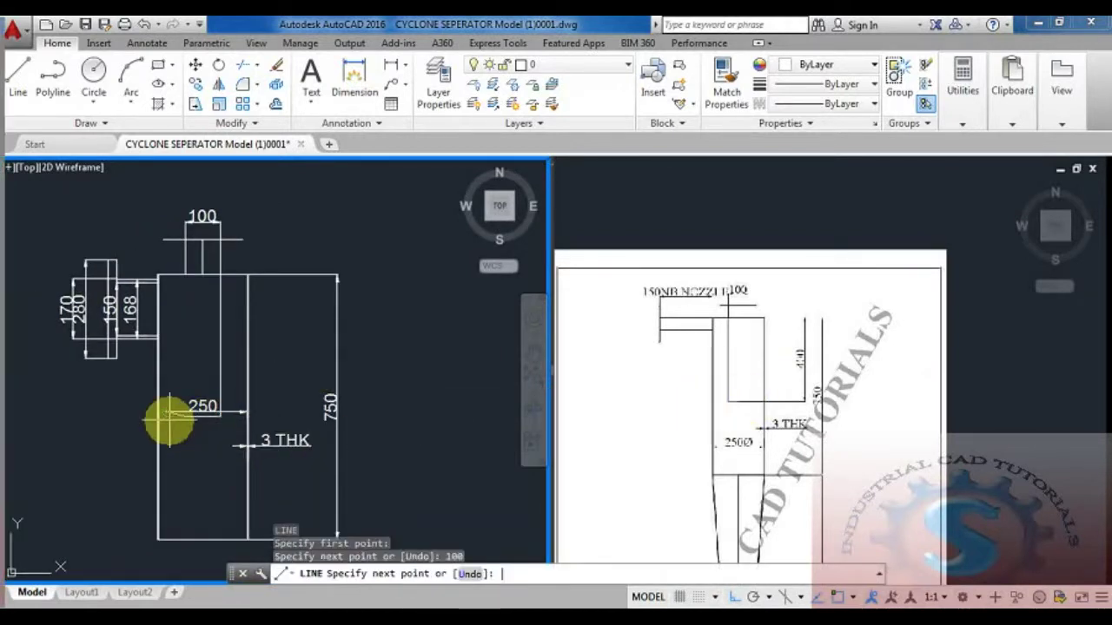
key(Escape)
Add a vertical linear dimension for the inner pipe's length inside the body, placed right of the 750 dimension
middle_drag(417, 385, 422, 352)
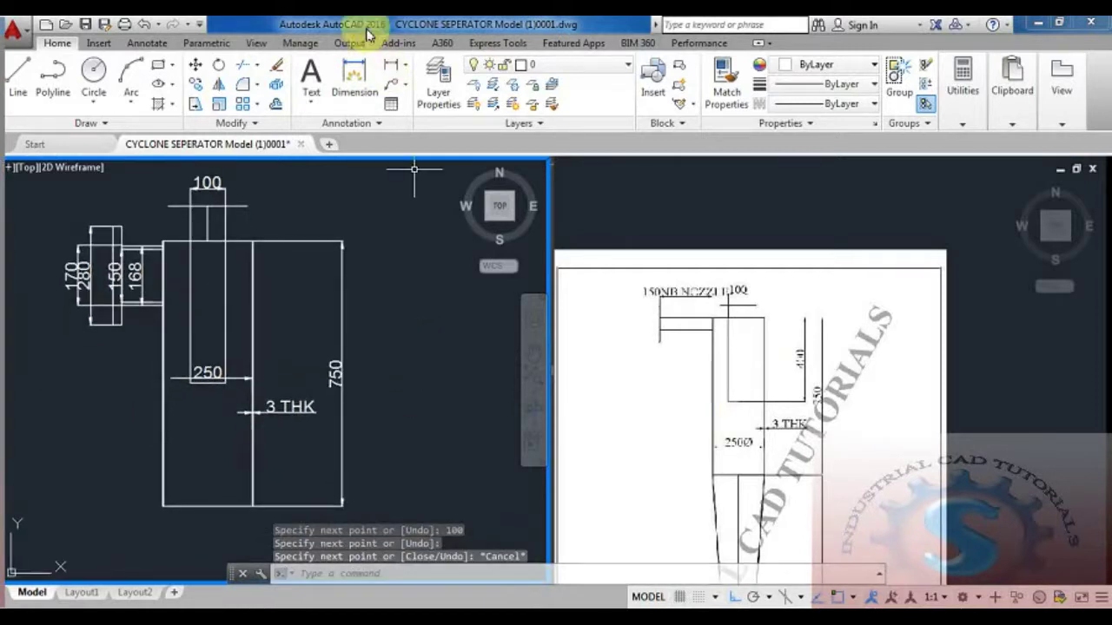
click(354, 77)
click(228, 243)
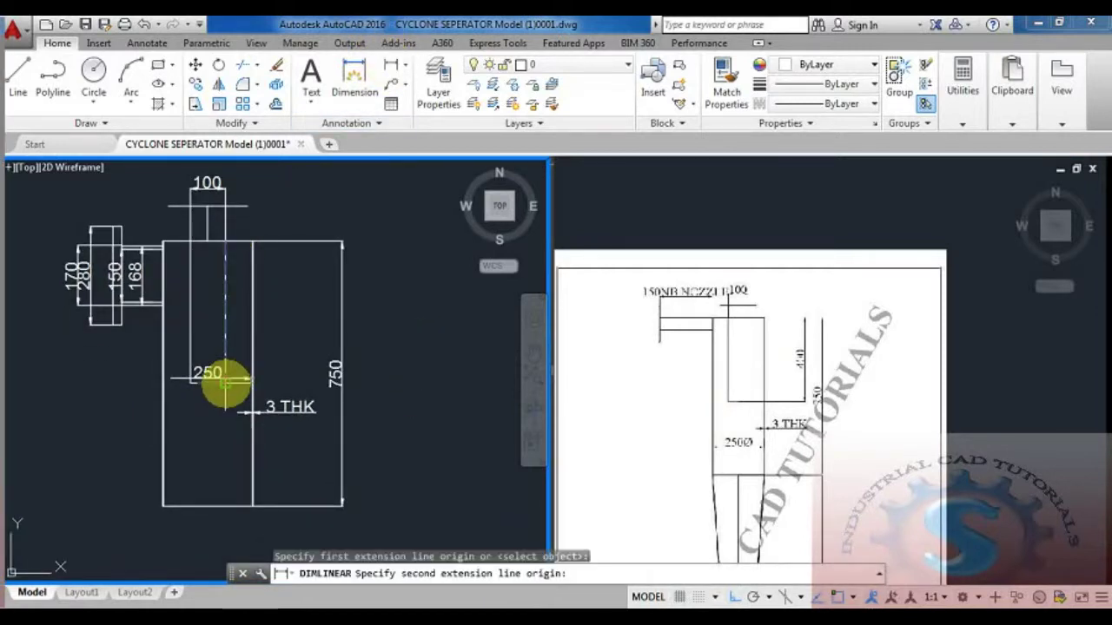
click(226, 383)
click(417, 313)
scroll(786, 372, up, 3)
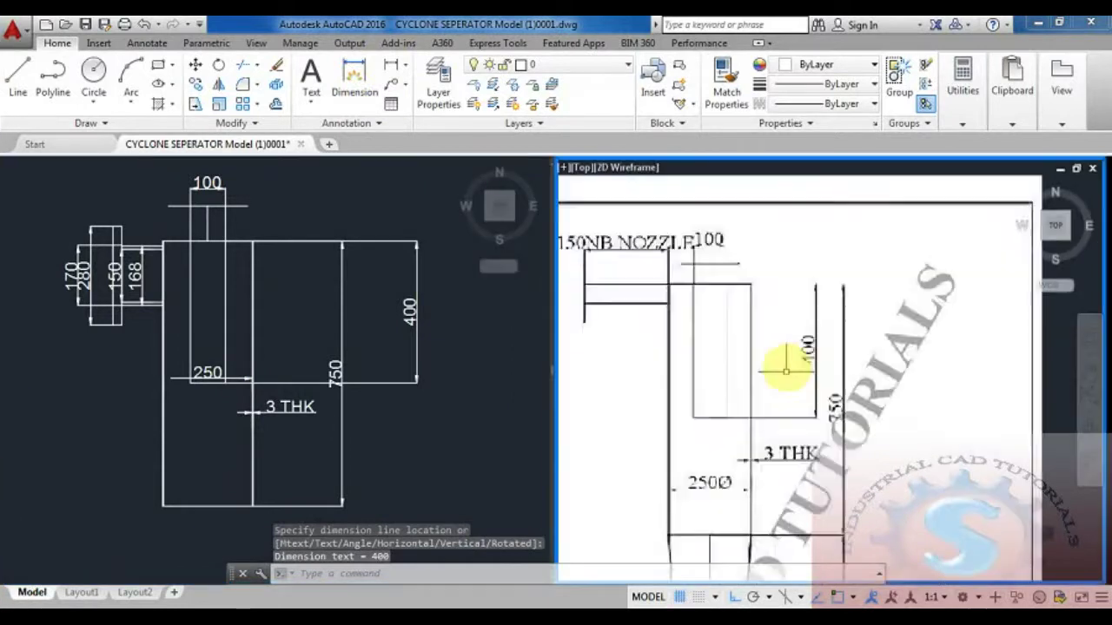
scroll(786, 372, up, 3)
click(339, 348)
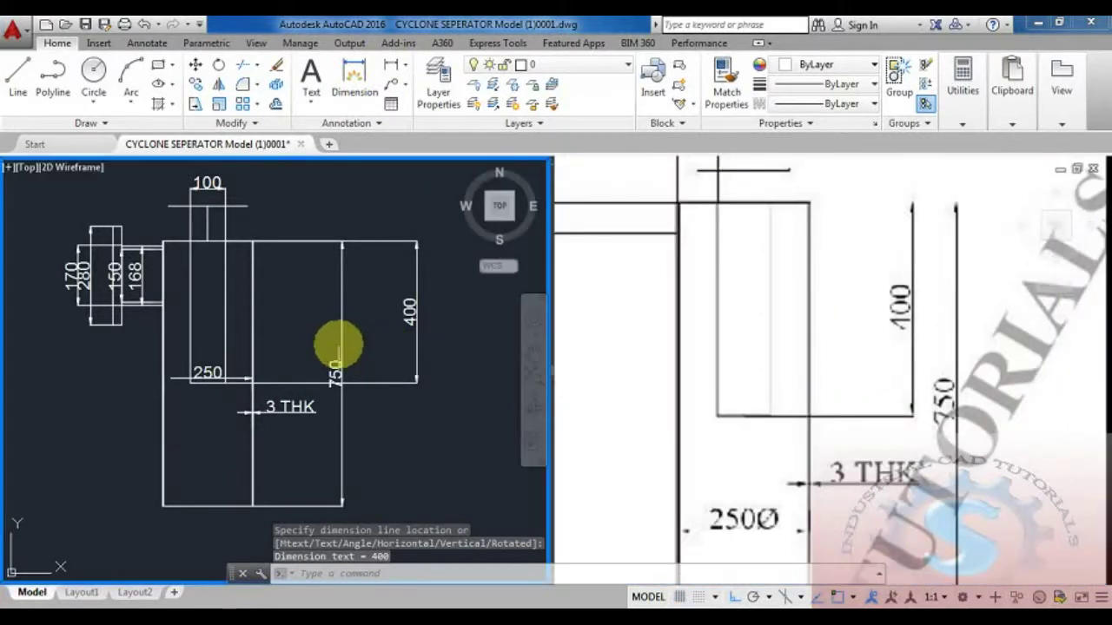
click(340, 369)
click(341, 374)
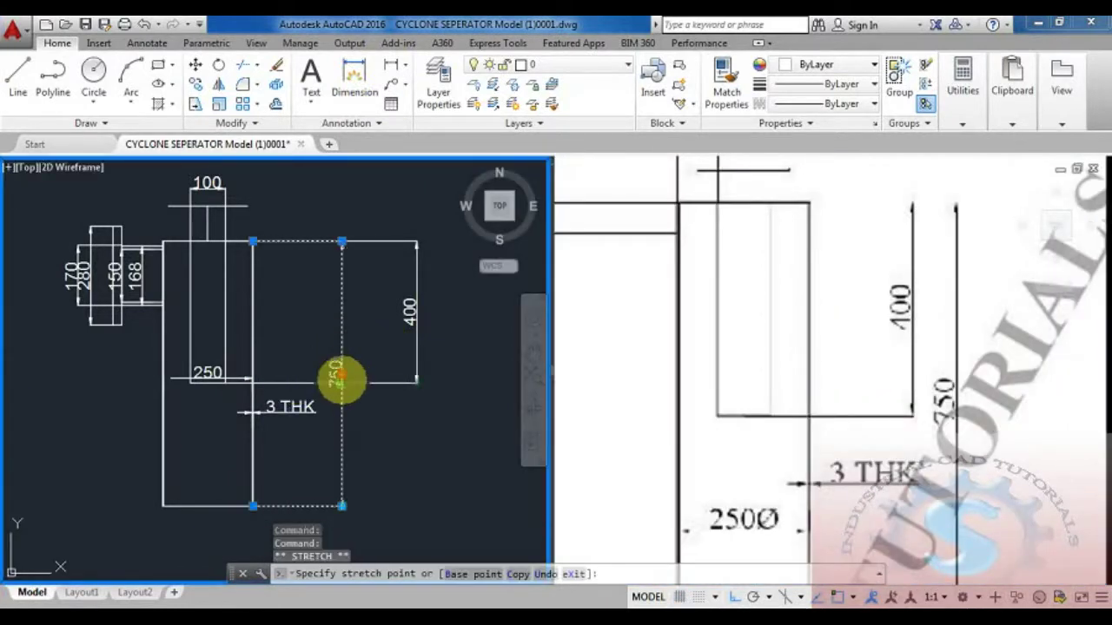
key(Escape)
key(Escape)
key(Escape)
Move the inner pipe's 400 dimension line inward, between the body's right wall and the 750 dimension
click(413, 316)
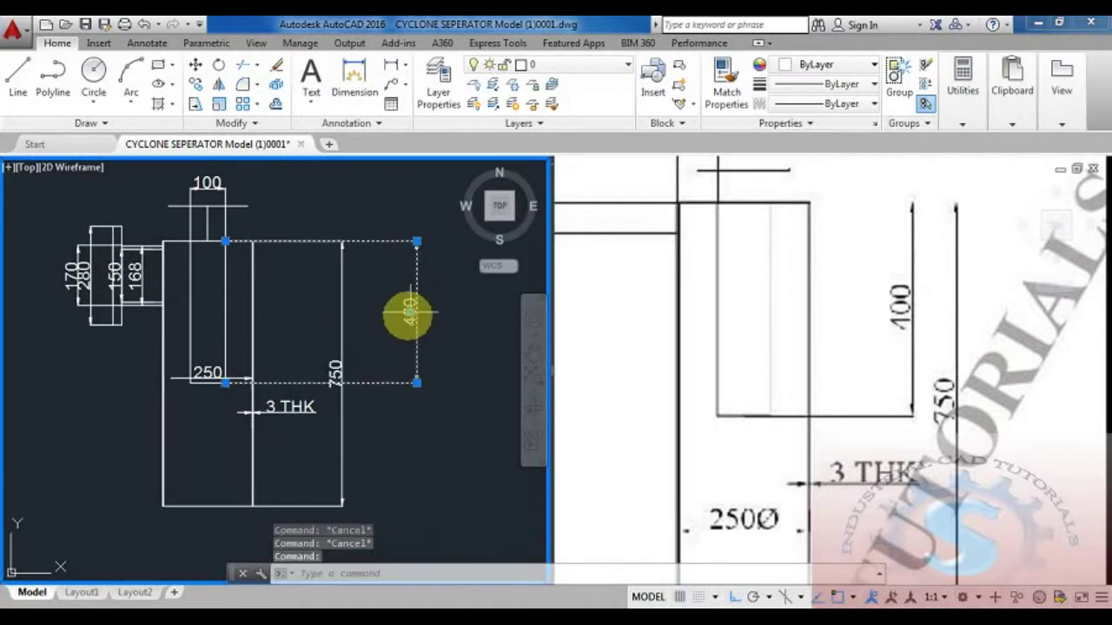
click(415, 313)
click(366, 321)
key(Escape)
scroll(373, 409, down, 2)
scroll(344, 426, up, 4)
scroll(348, 434, down, 4)
scroll(344, 414, up, 2)
scroll(347, 414, up, 2)
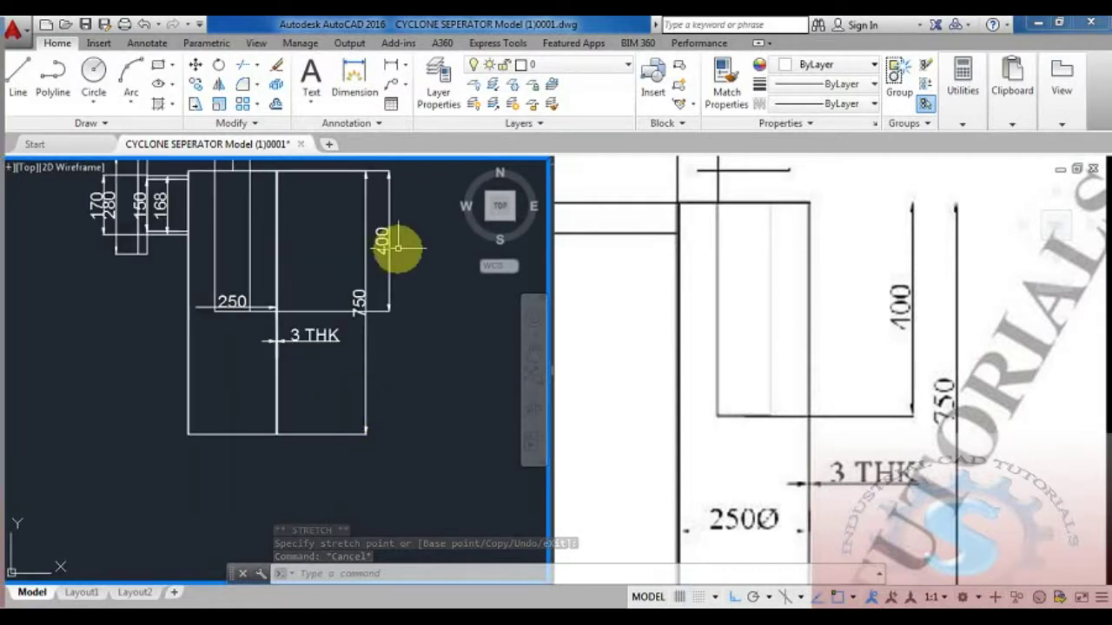
click(387, 243)
click(389, 242)
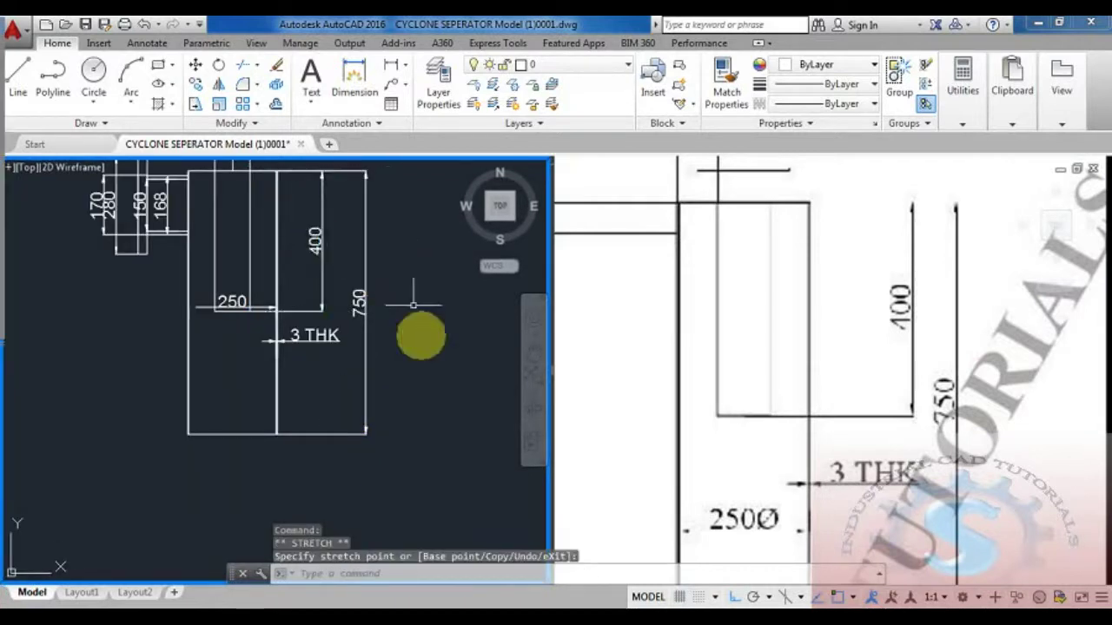
key(Escape)
Draw a 1250-unit vertical line down from the midpoint of the body's bottom edge as the cone's centre line
scroll(406, 404, down, 2)
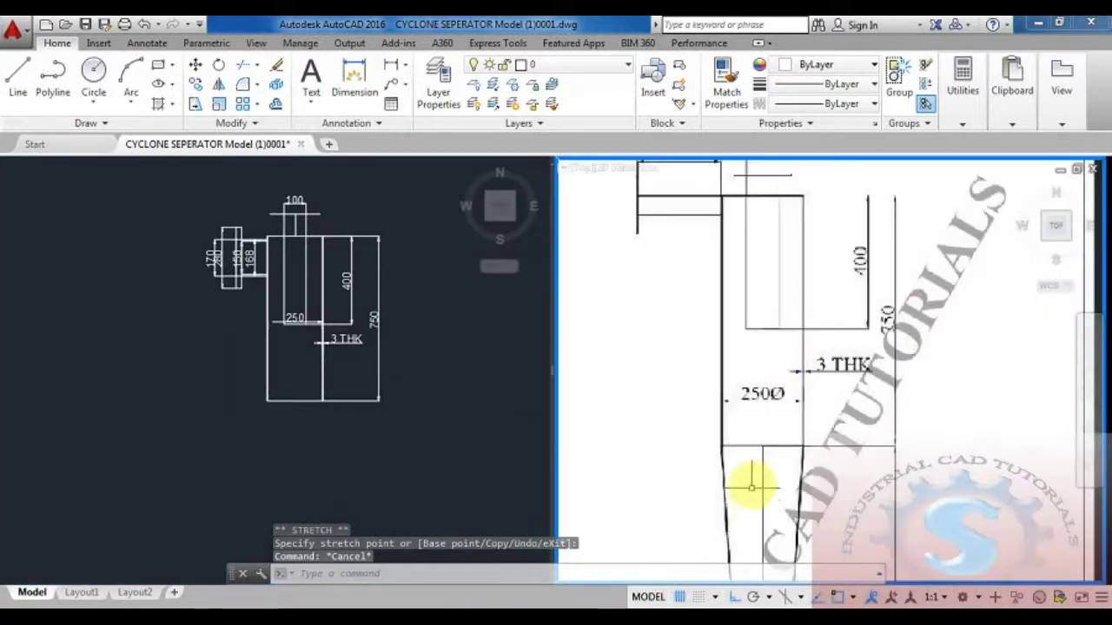
scroll(350, 365, up, 2)
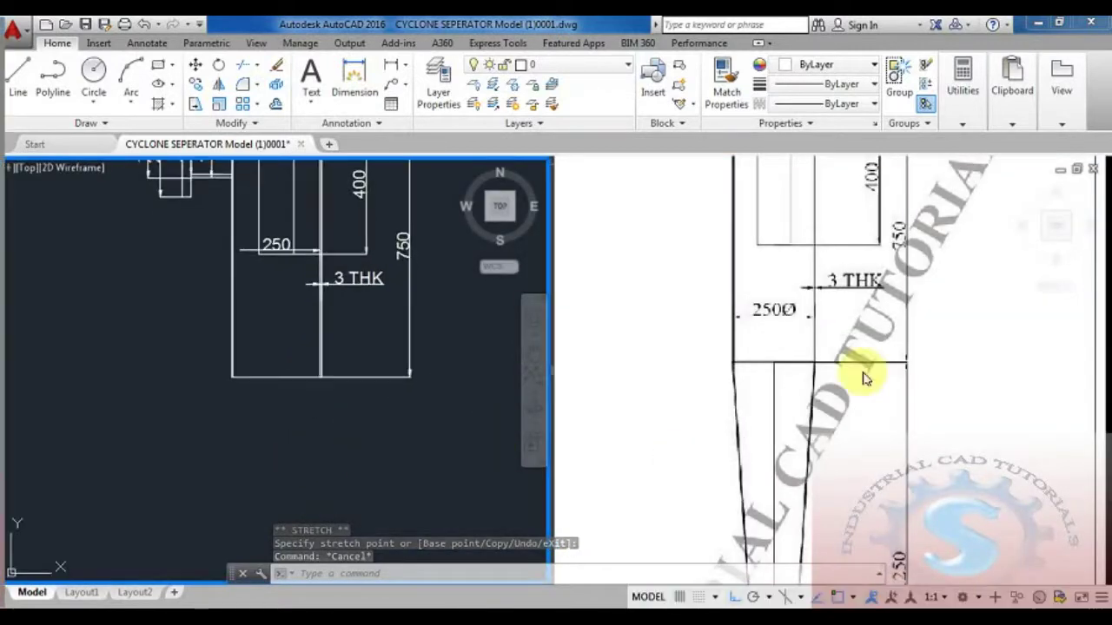
click(794, 340)
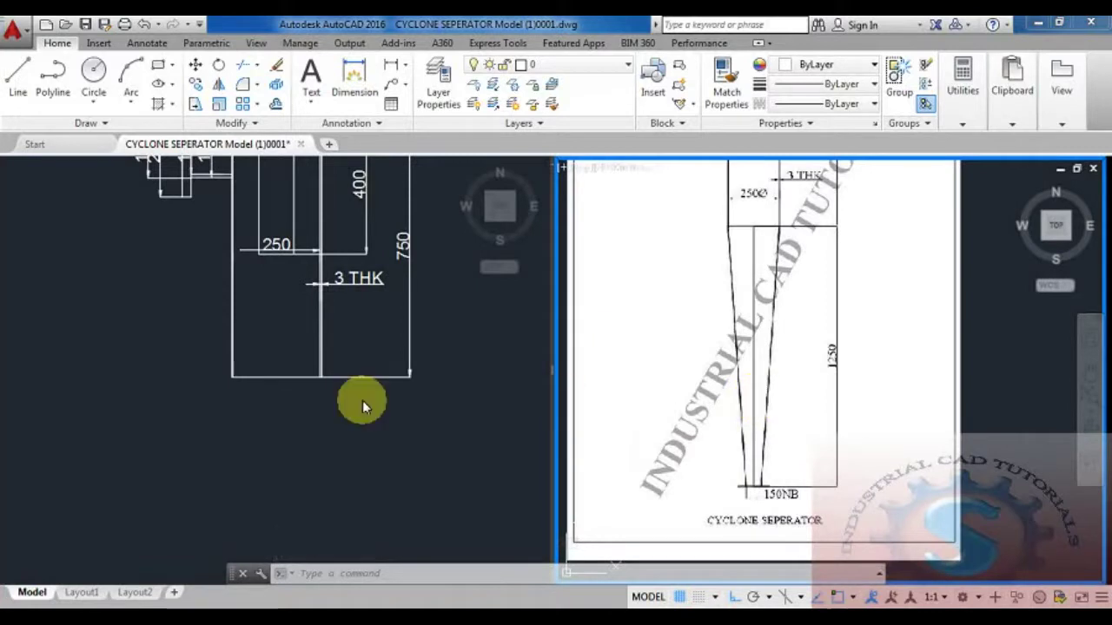
click(363, 405)
key(Escape)
key(Escape)
key(Escape)
text(l)
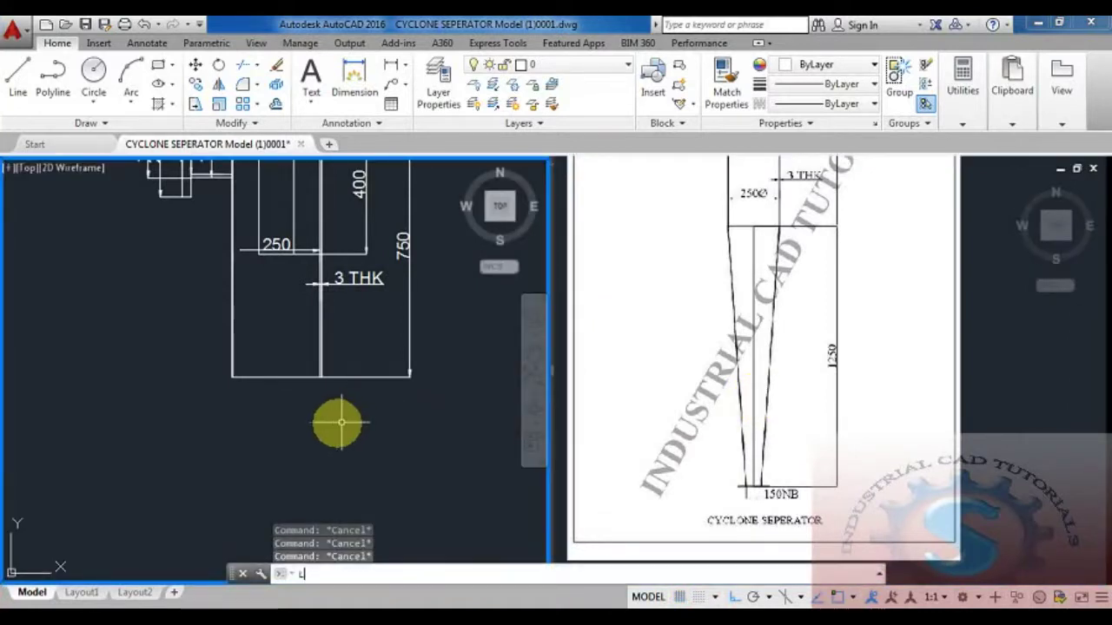
key(Return)
click(277, 378)
scroll(305, 397, down, 6)
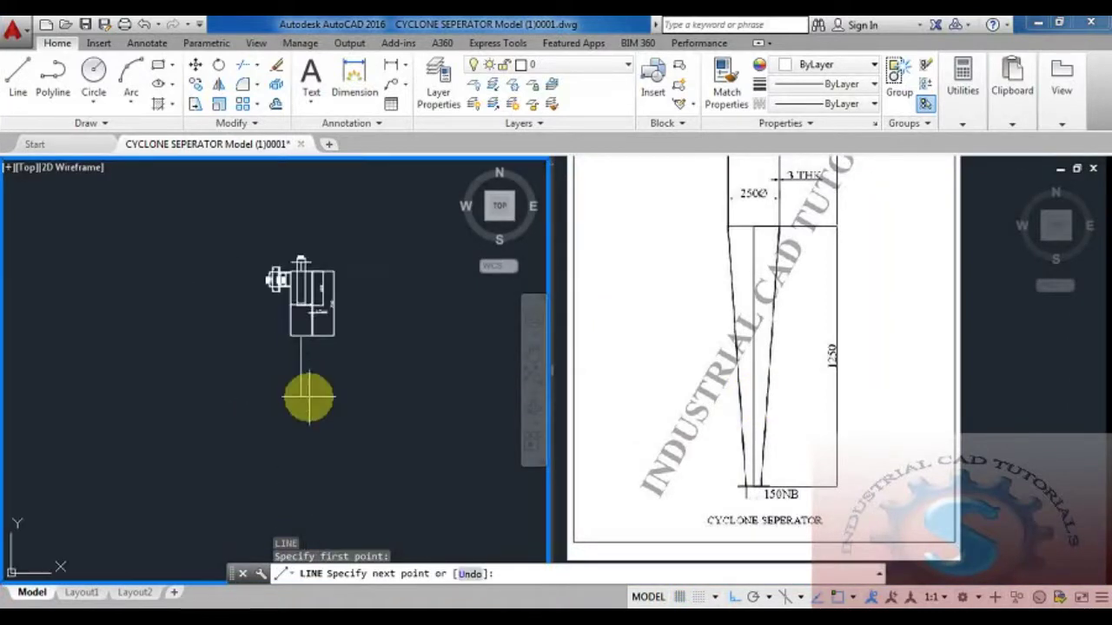
scroll(310, 461, up, 3)
text(1250)
key(Return)
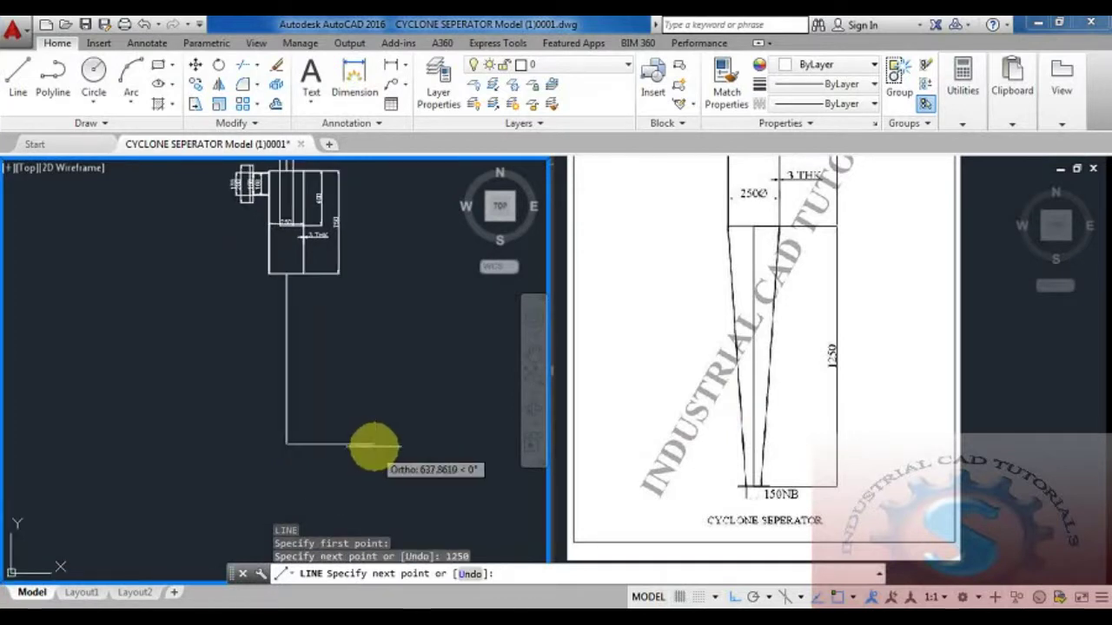
key(Escape)
scroll(369, 440, up, 3)
scroll(365, 443, down, 3)
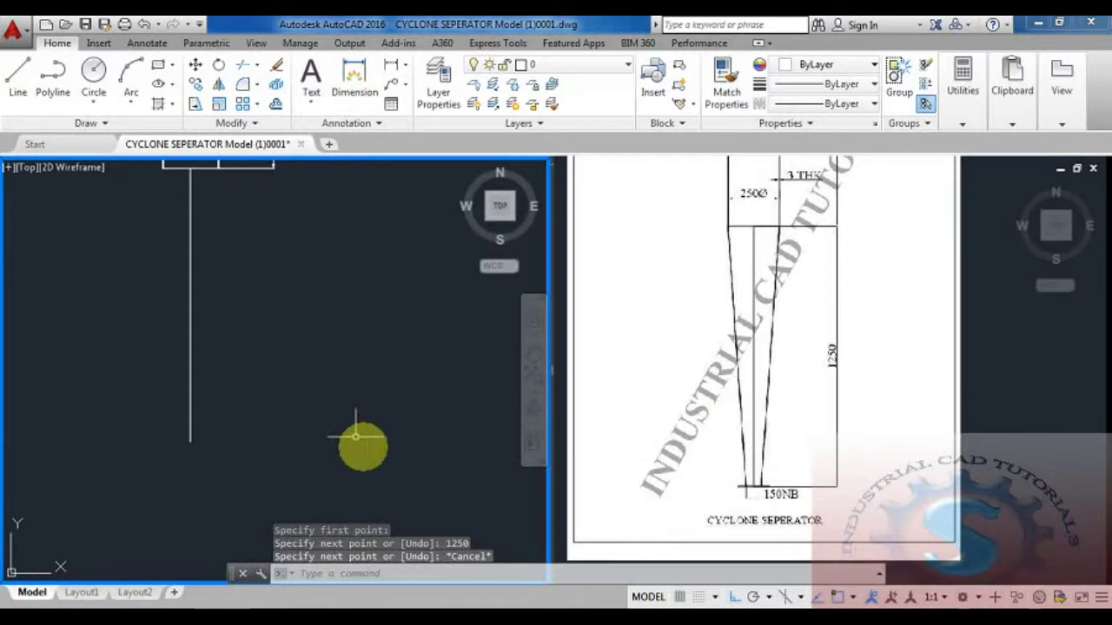
Copy the flanged inlet nozzle with its dimensions to below the body, near the lower end of the centre line
scroll(236, 252, up, 5)
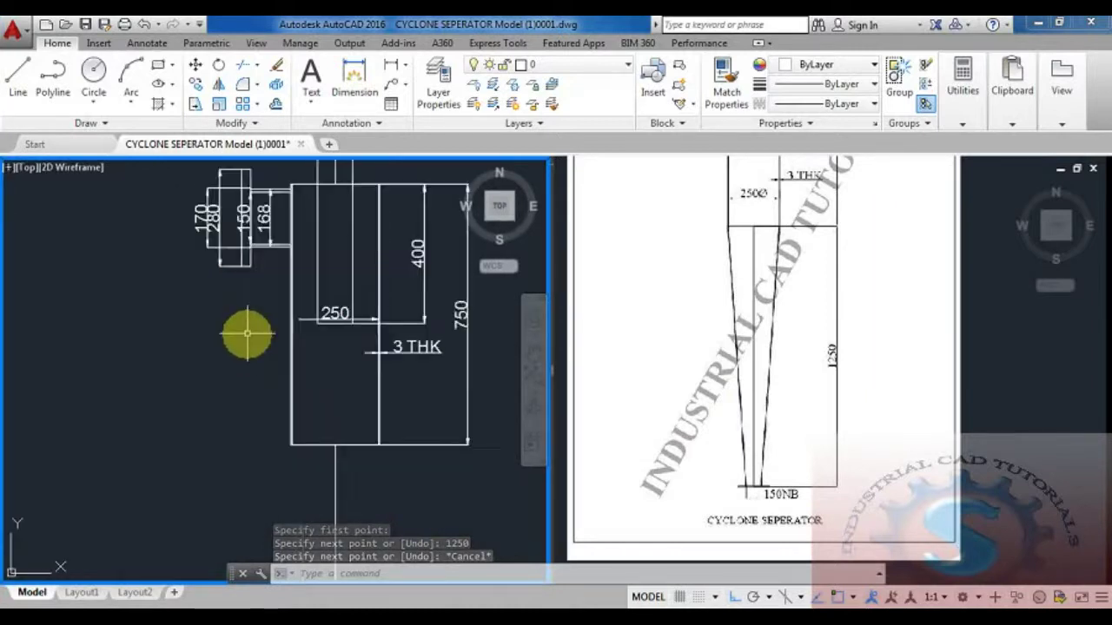
scroll(313, 327, down, 3)
middle_drag(327, 383, 340, 303)
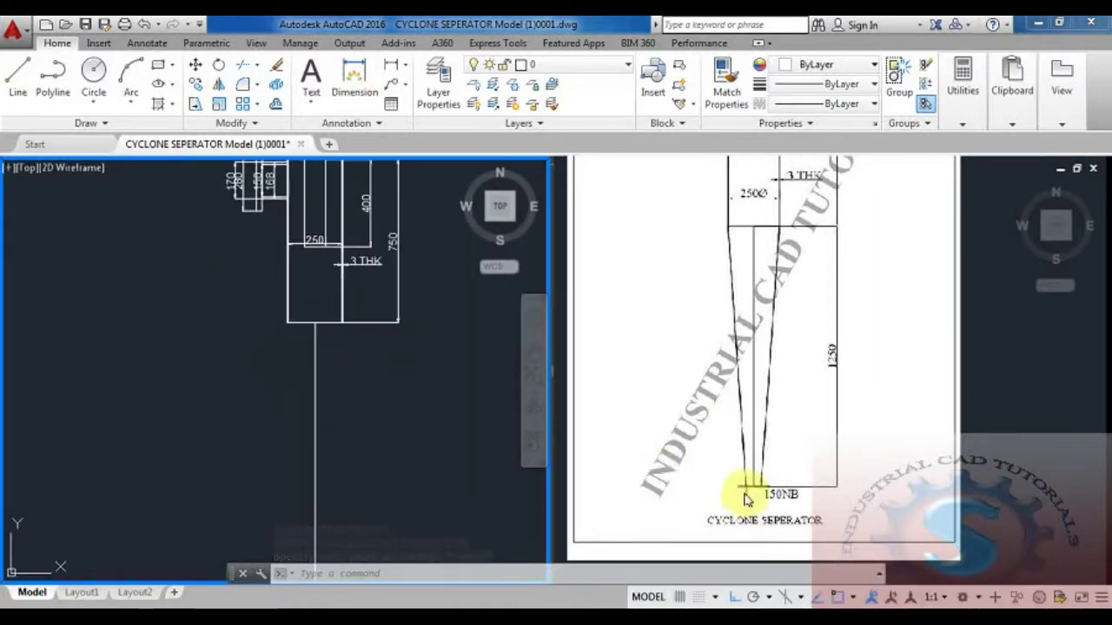
middle_drag(288, 259, 298, 365)
scroll(298, 365, down, 2)
scroll(281, 372, up, 2)
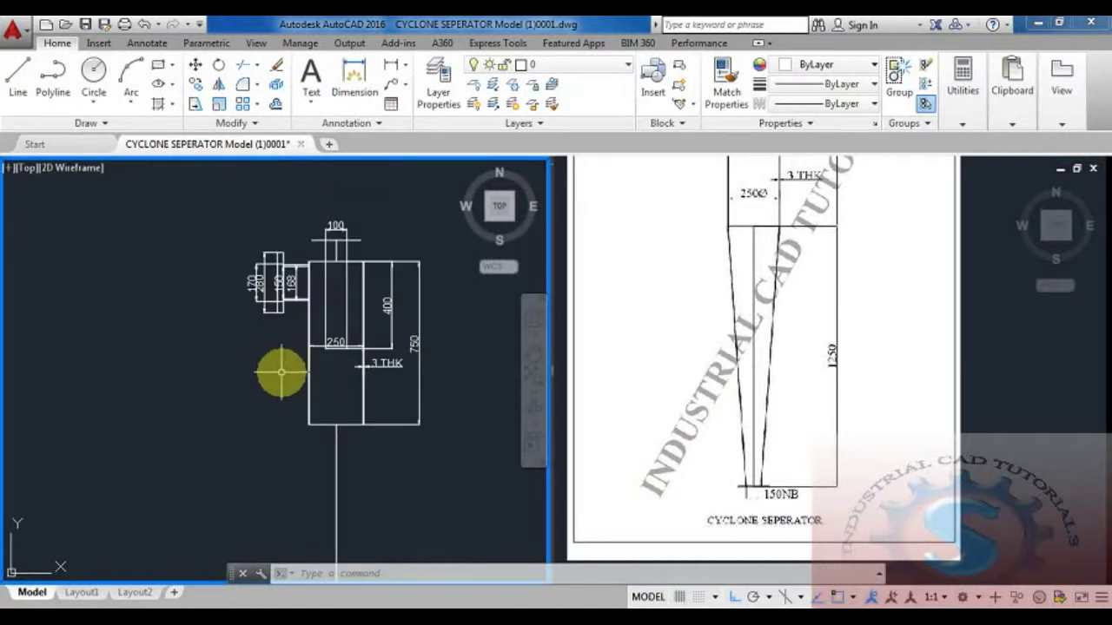
text(co)
key(Return)
click(304, 337)
click(222, 198)
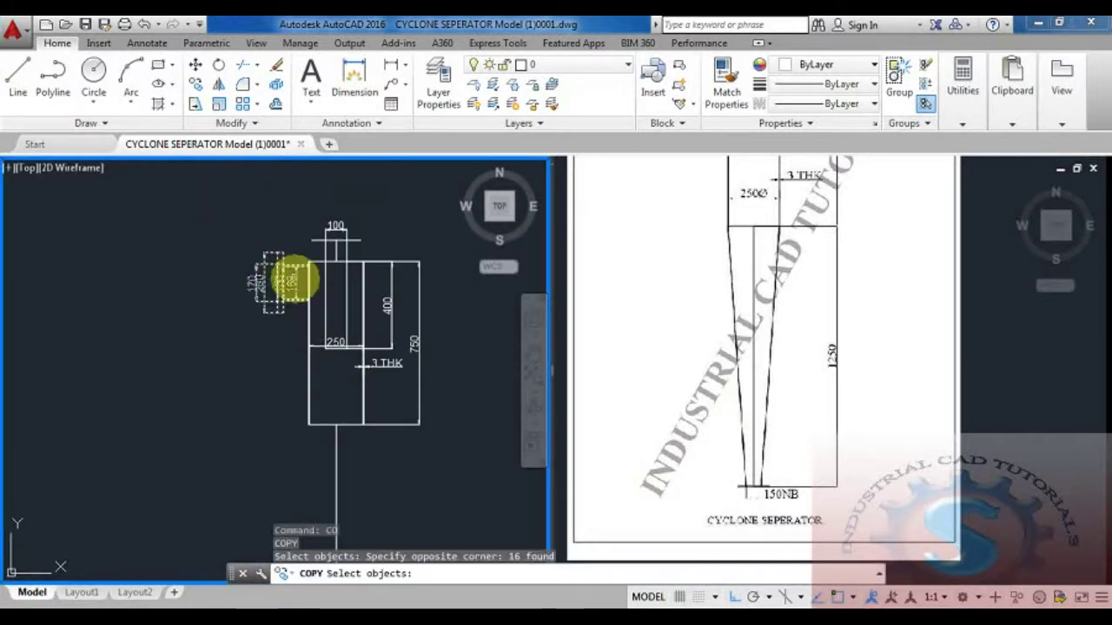
key(Return)
scroll(296, 280, up, 6)
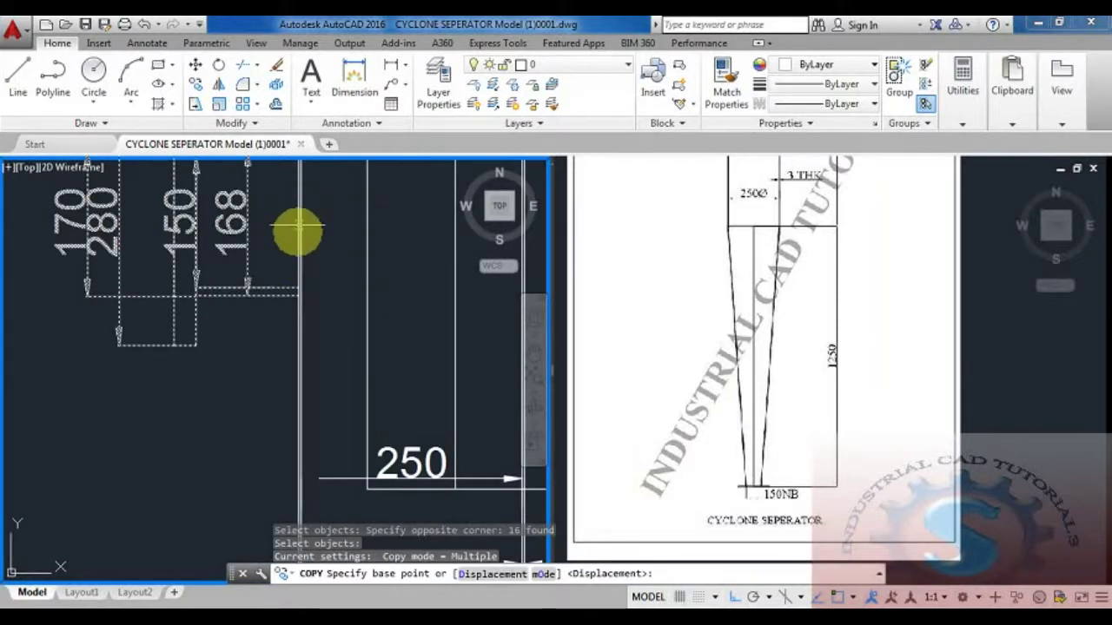
scroll(297, 281, down, 2)
click(300, 277)
scroll(298, 370, down, 6)
middle_drag(316, 347, 317, 71)
scroll(300, 373, up, 4)
key(Escape)
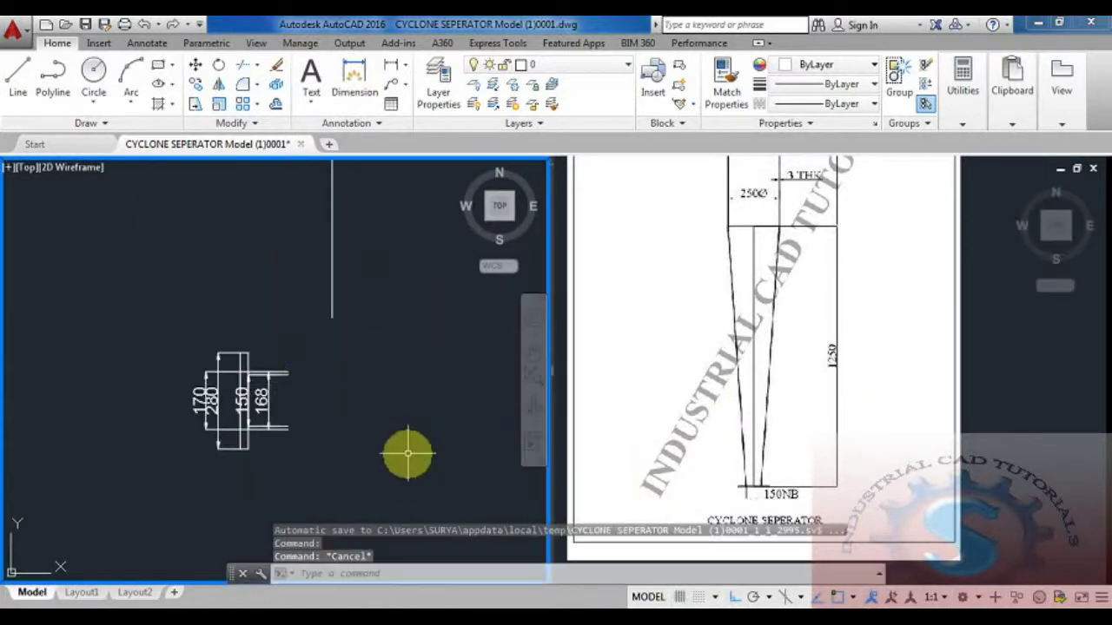
Rotate the copied nozzle by 90 degrees about the end of its lower pipe line so its flange faces down
text(ro)
key(Return)
click(330, 456)
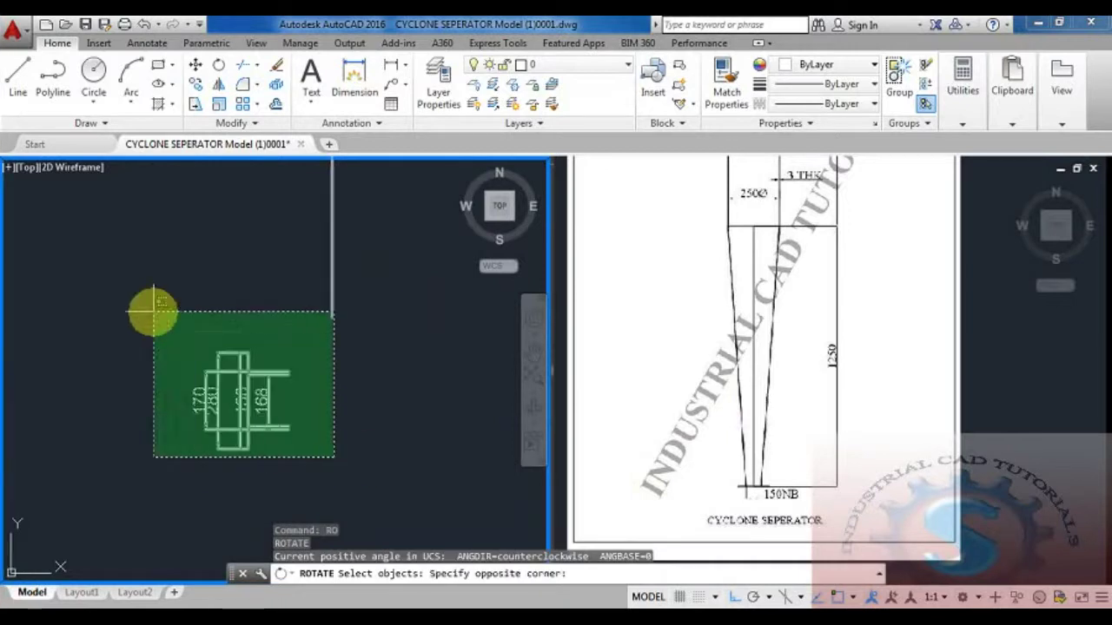
click(149, 310)
click(287, 429)
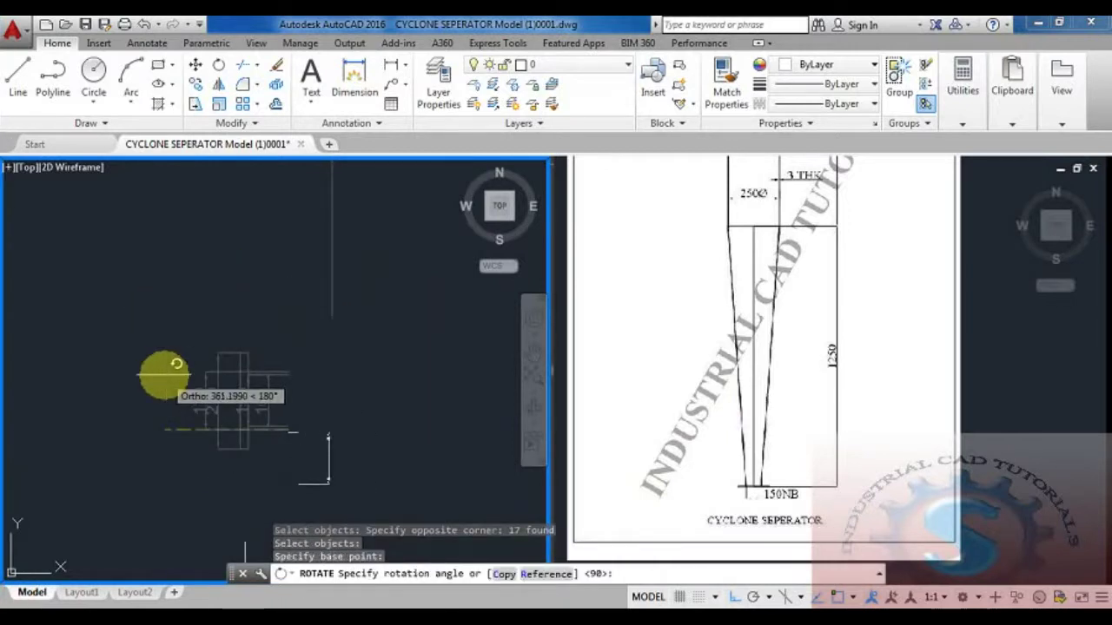
click(278, 278)
scroll(343, 384, down, 3)
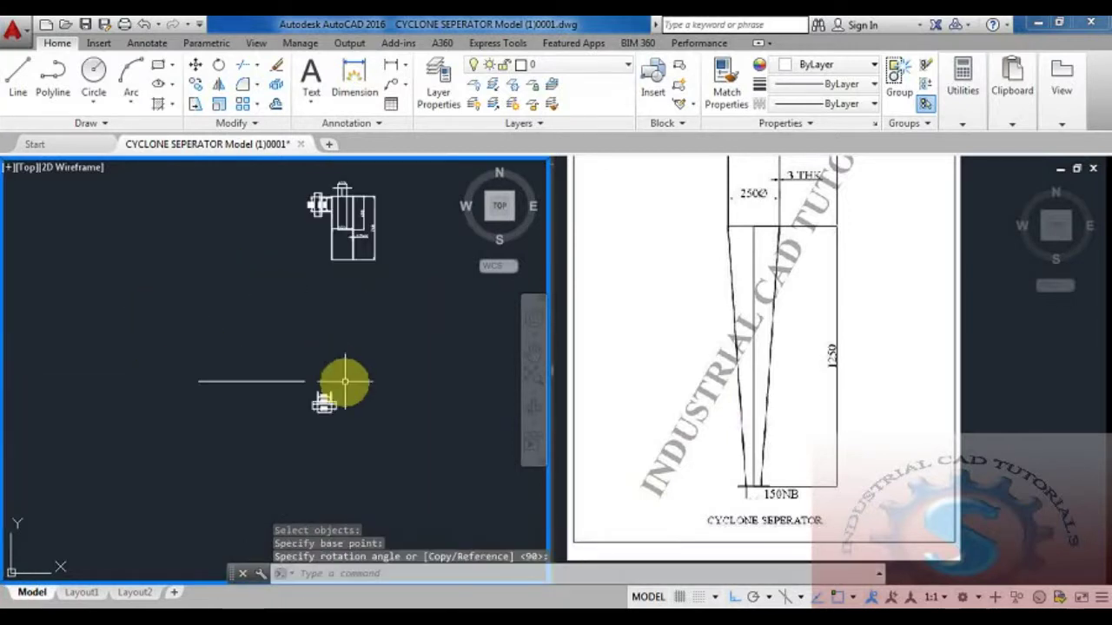
key(Escape)
Erase the cone's centre line that was rotated to horizontal together with the nozzle copy
click(276, 401)
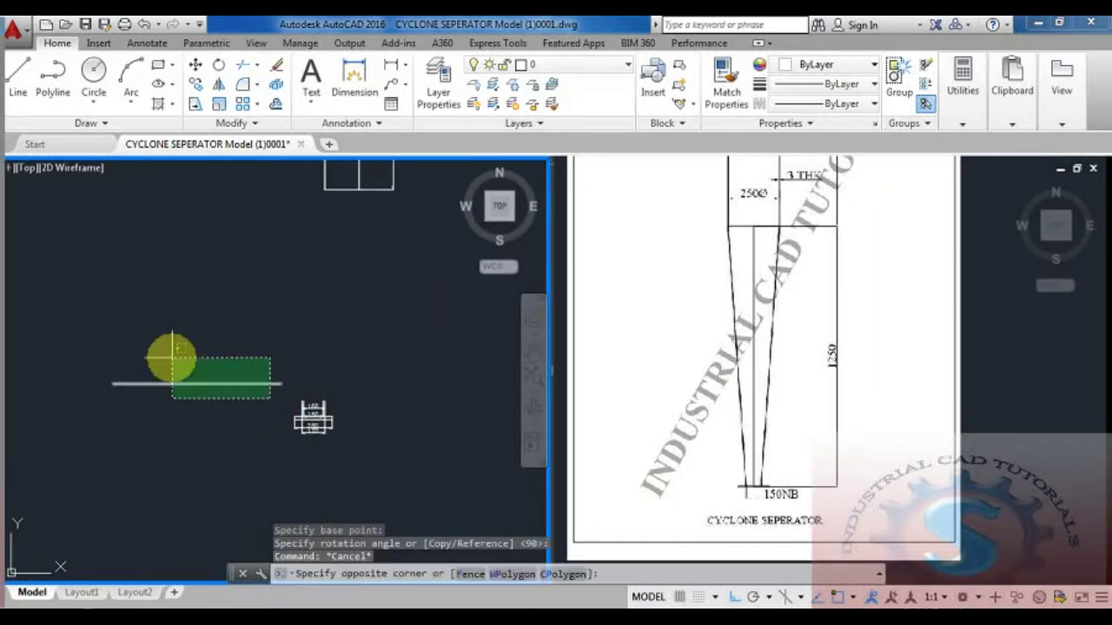
click(181, 353)
key(Delete)
Draw a new 1250-unit vertical centre line for the cone, down from the midpoint of the body's bottom edge
middle_drag(401, 374, 354, 419)
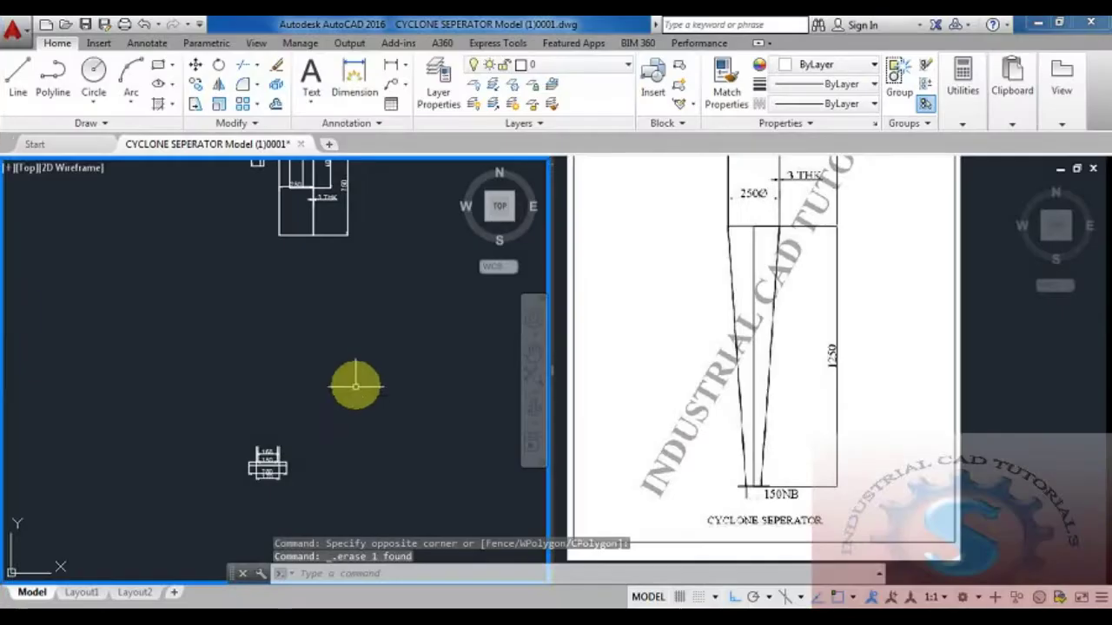
scroll(333, 340, up, 2)
middle_drag(333, 341, 307, 399)
text(l)
key(Return)
click(274, 229)
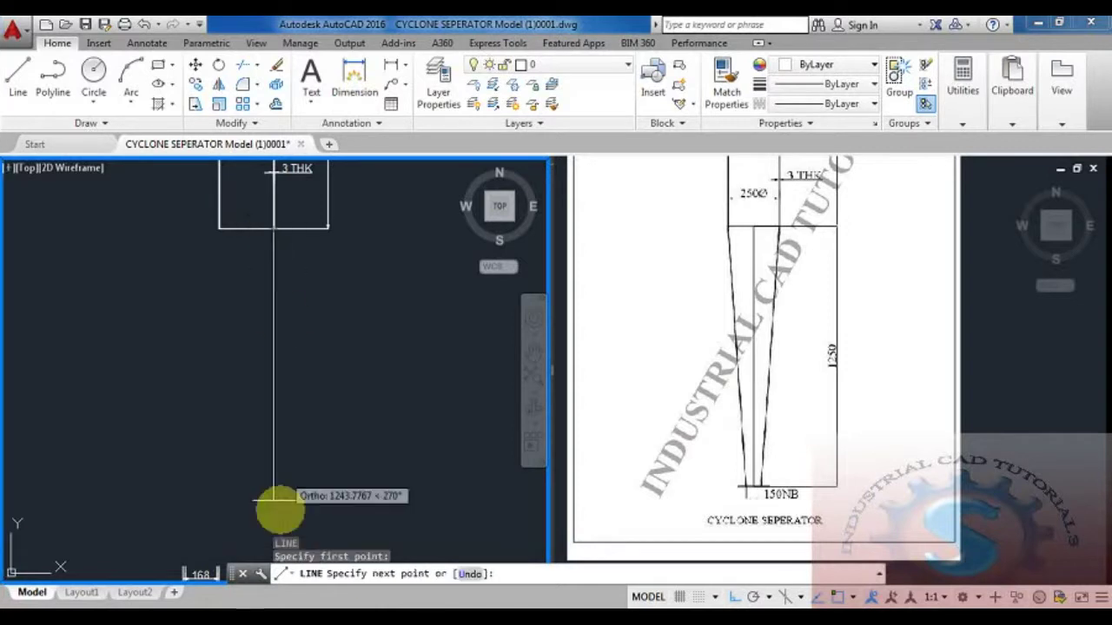
scroll(280, 506, down, 1)
middle_drag(281, 507, 281, 437)
scroll(280, 438, up, 2)
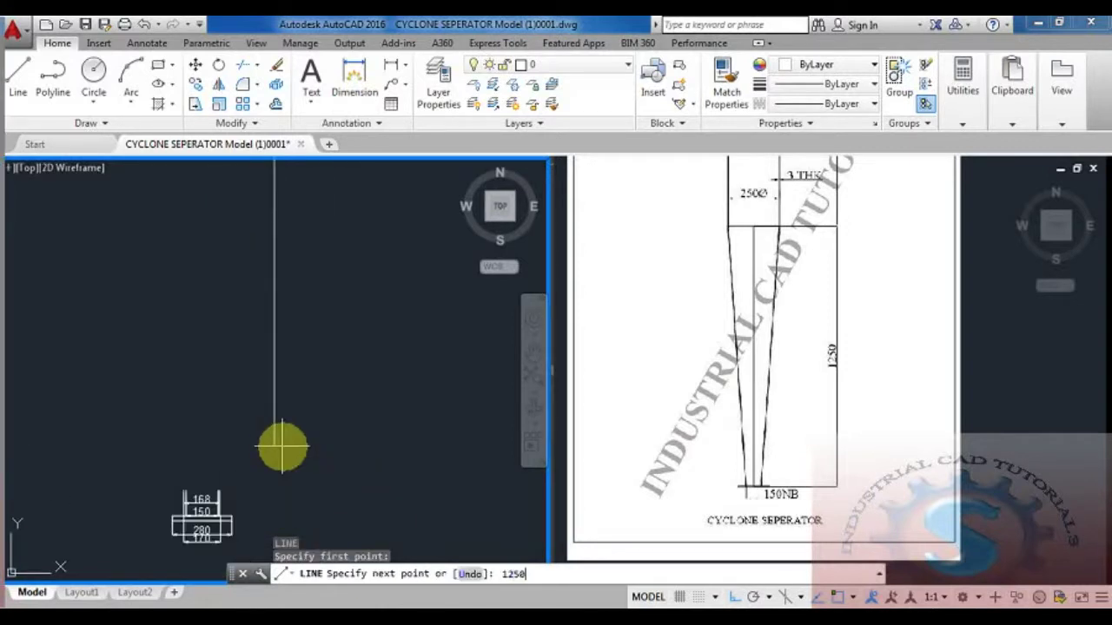
text(1250)
key(Return)
key(Escape)
Close the open pipe end of the copied nozzle with a horizontal line between its outer wall lines
scroll(350, 392, down, 2)
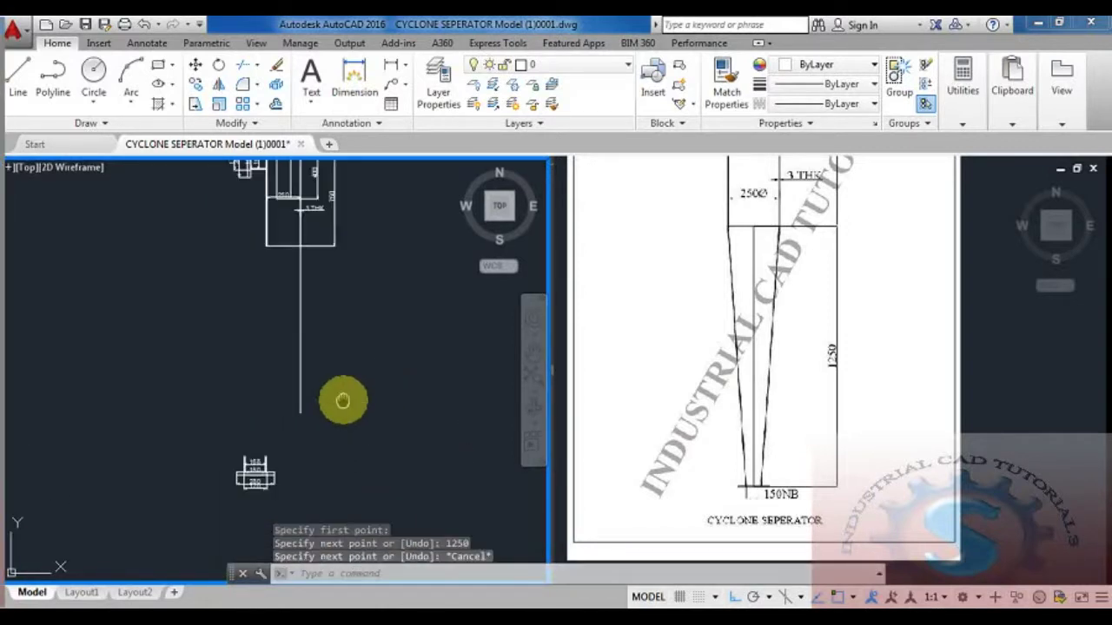
middle_drag(343, 401, 345, 390)
middle_drag(324, 472, 327, 484)
scroll(319, 433, up, 2)
mouse_move(318, 432)
middle_down()
mouse_move(312, 462)
mouse_move(286, 404)
middle_up()
key(Return)
scroll(304, 434, up, 2)
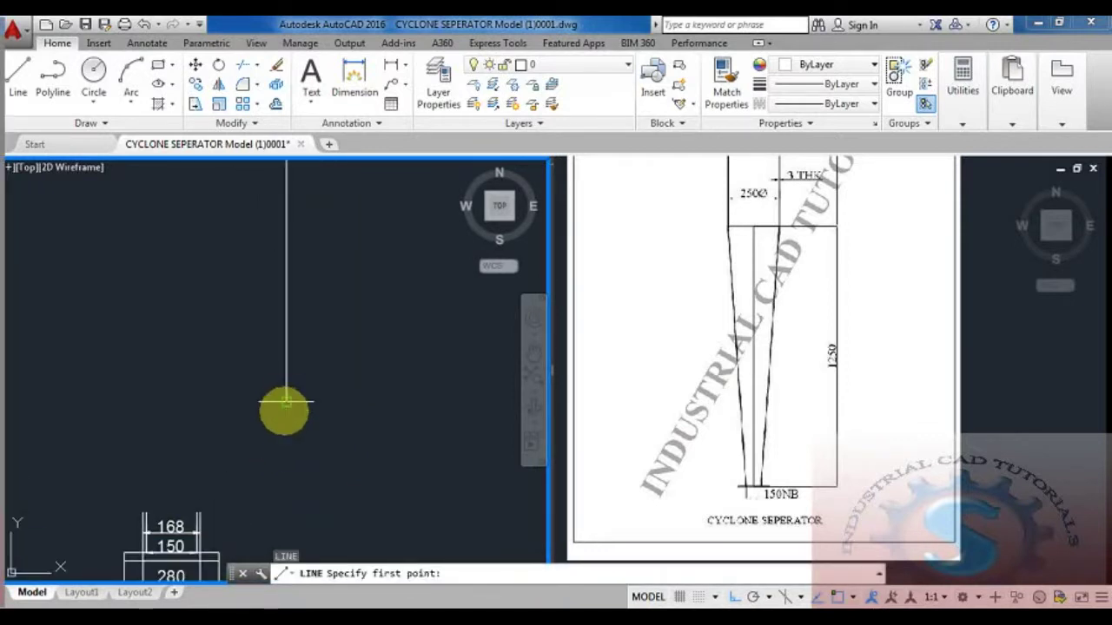
middle_drag(278, 444, 297, 411)
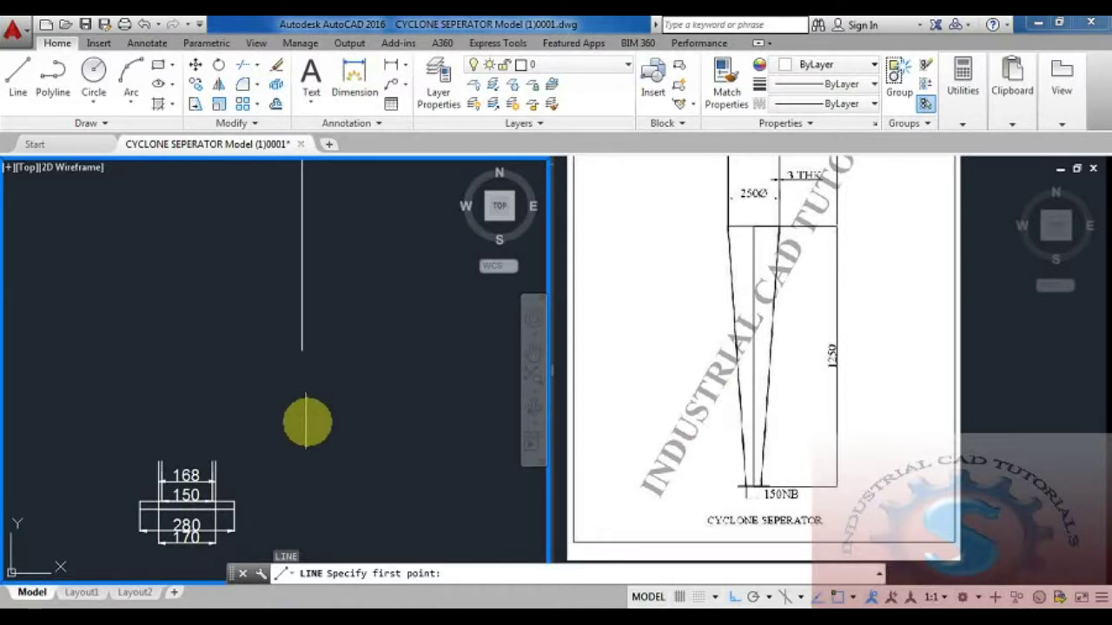
key(Escape)
key(Escape)
key(Return)
scroll(174, 458, up, 5)
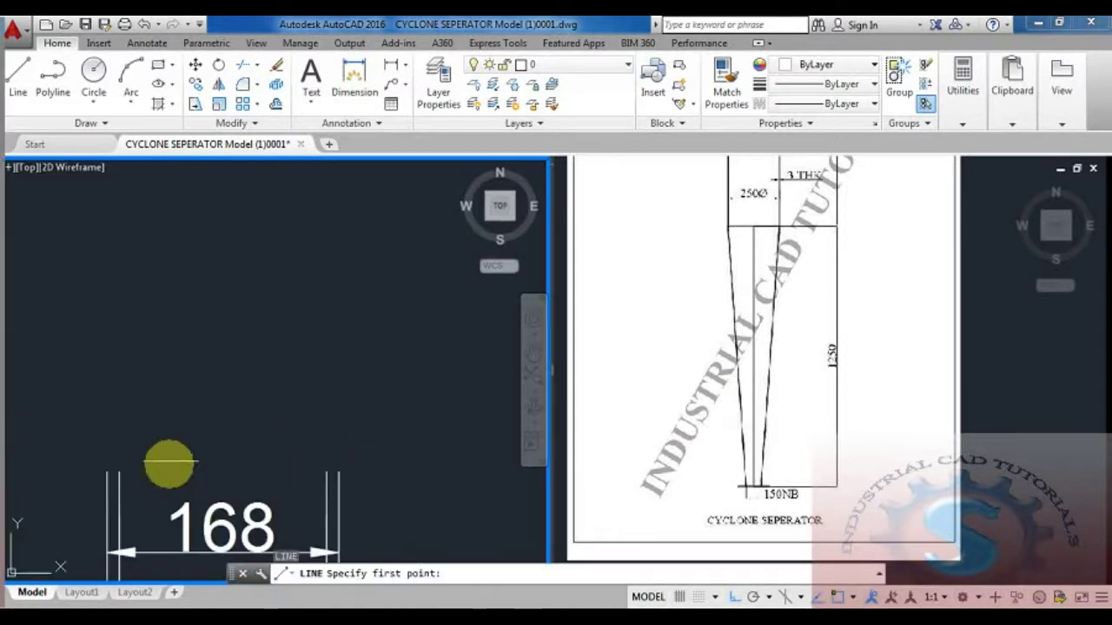
click(105, 472)
scroll(373, 439, down, 5)
key(Escape)
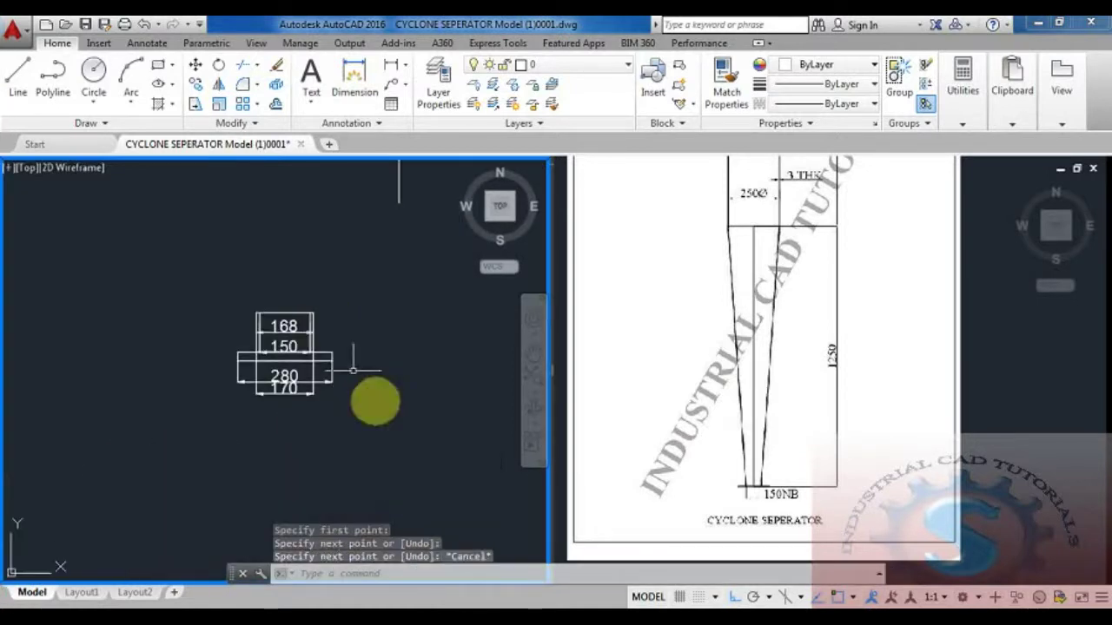
Move the nozzle with its dimensions from the midpoint of its pipe-end line to the lower end of the centre line
text(m)
key(Return)
key(Return)
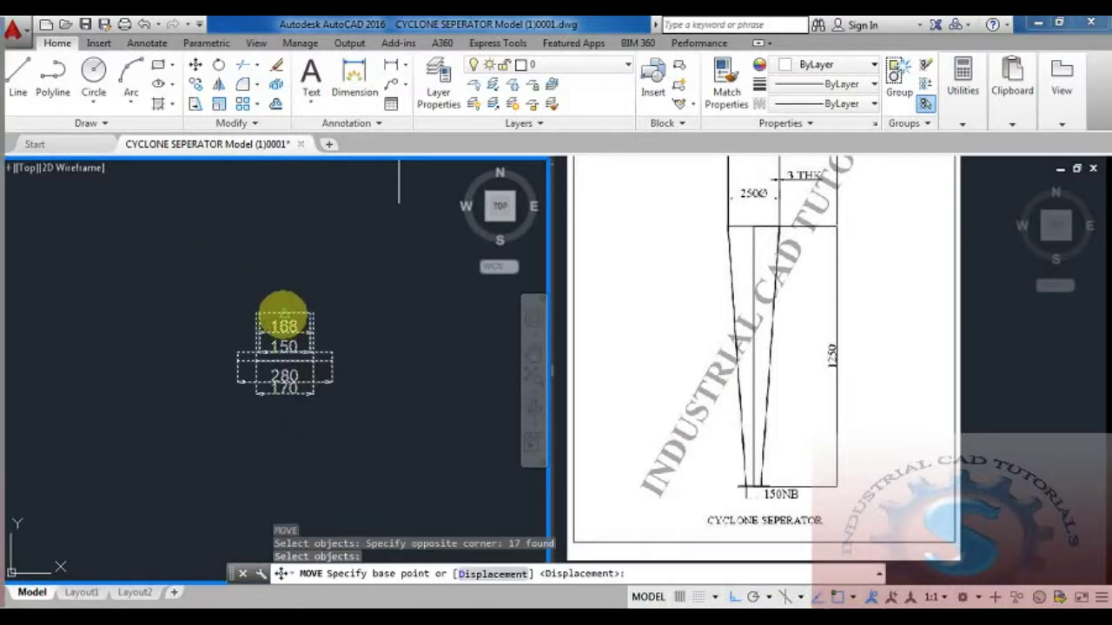
click(283, 324)
click(359, 348)
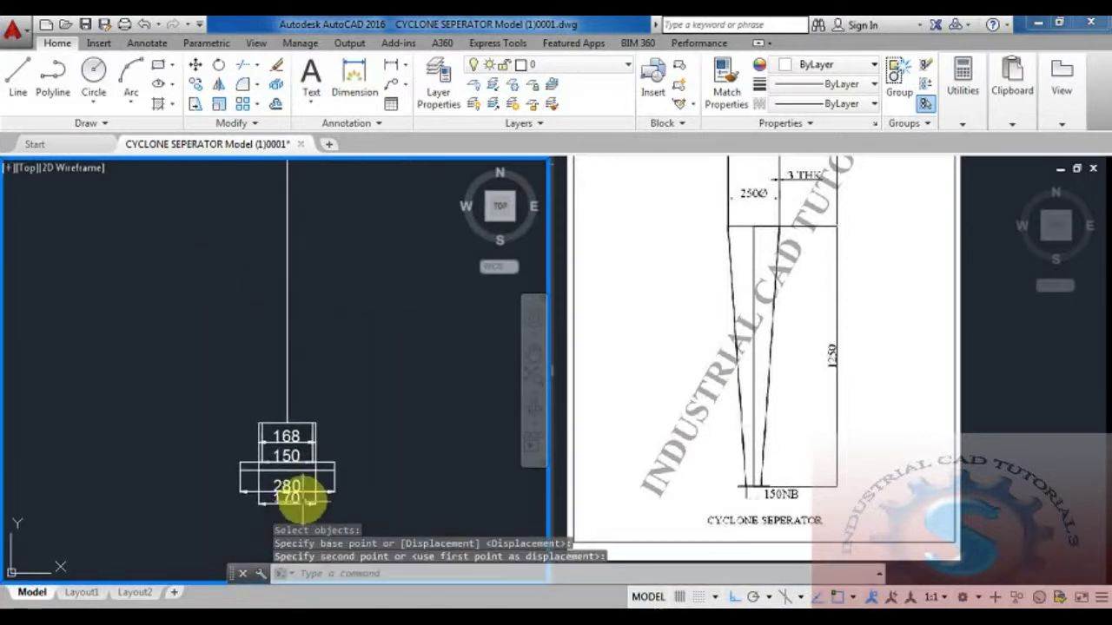
key(Escape)
Draw the cone's right side as a line from the nozzle's upper right corner to the body's lower right corner
scroll(339, 426, down, 4)
scroll(321, 391, up, 3)
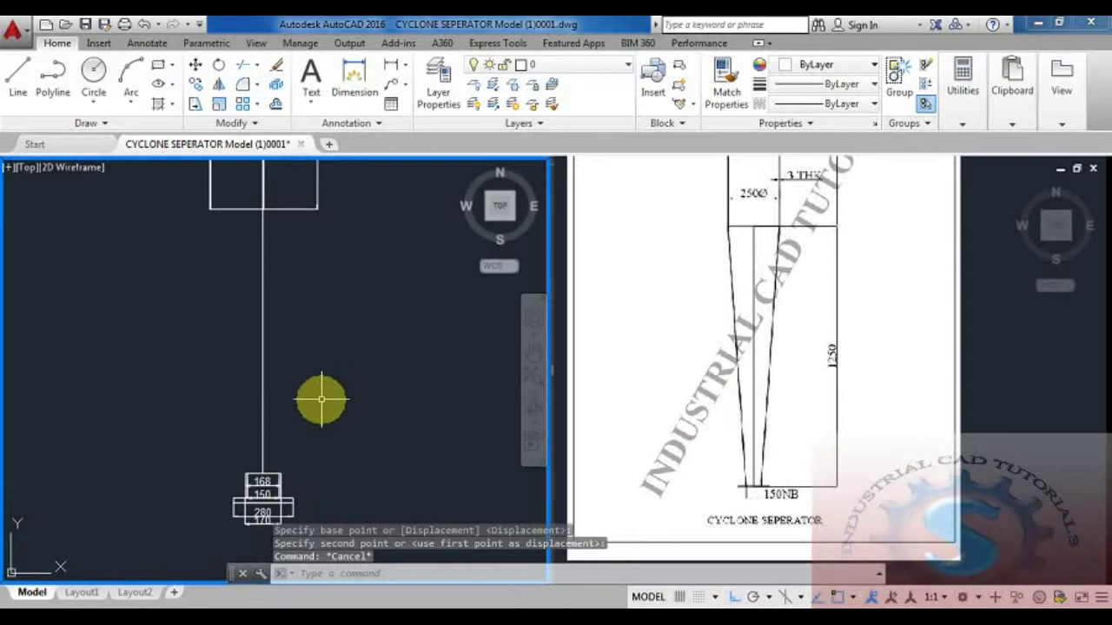
text(l)
key(Return)
scroll(274, 494, up, 2)
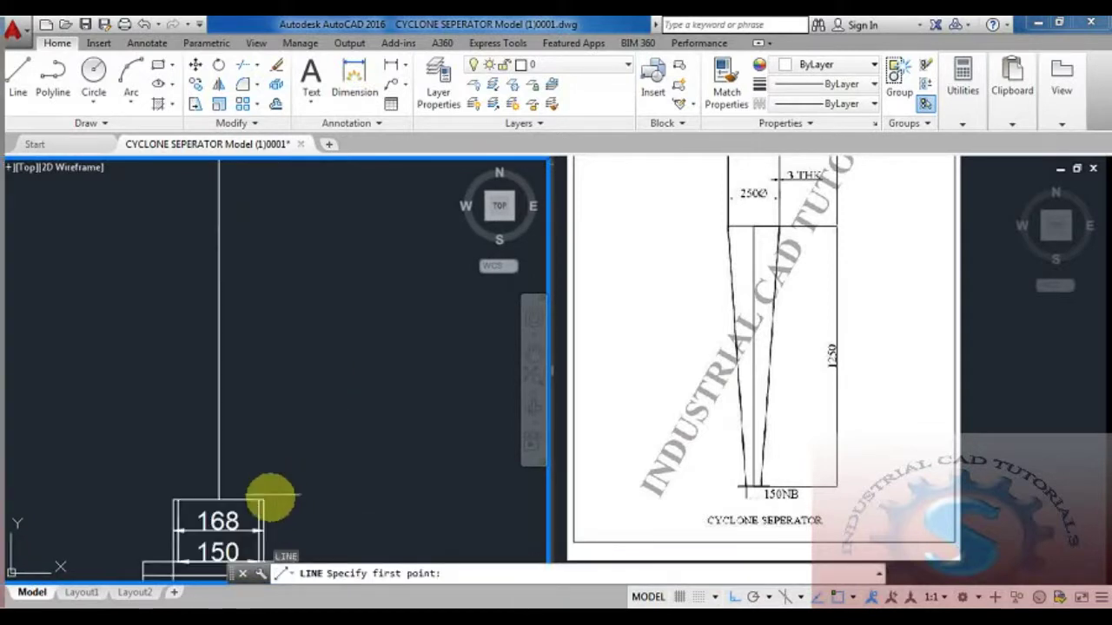
click(264, 499)
scroll(271, 456, down, 3)
scroll(273, 348, up, 3)
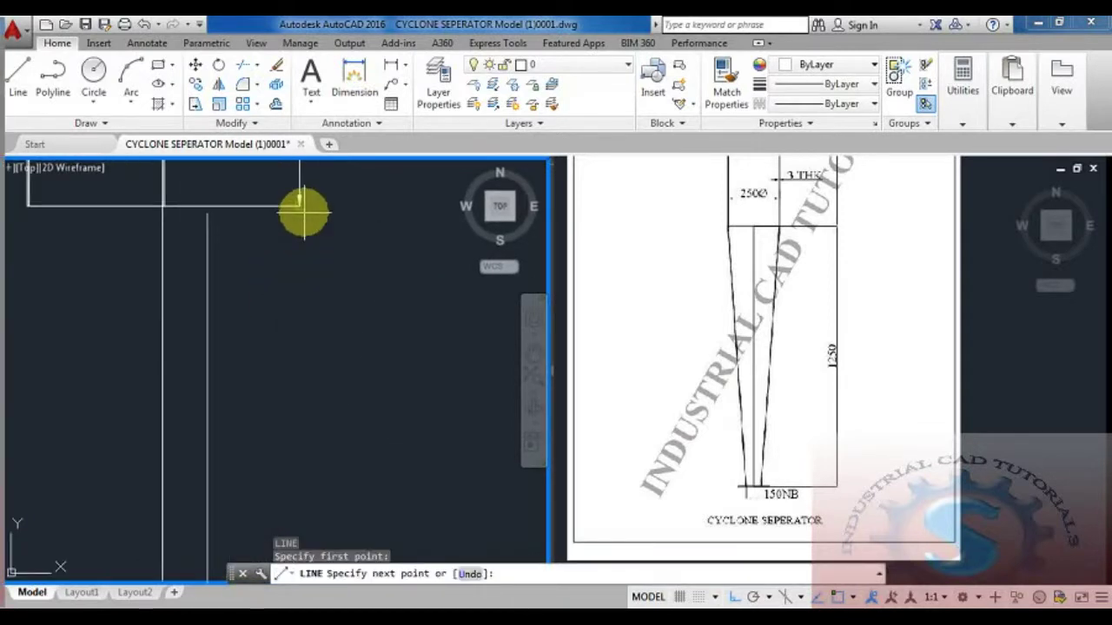
scroll(330, 373, down, 3)
key(Escape)
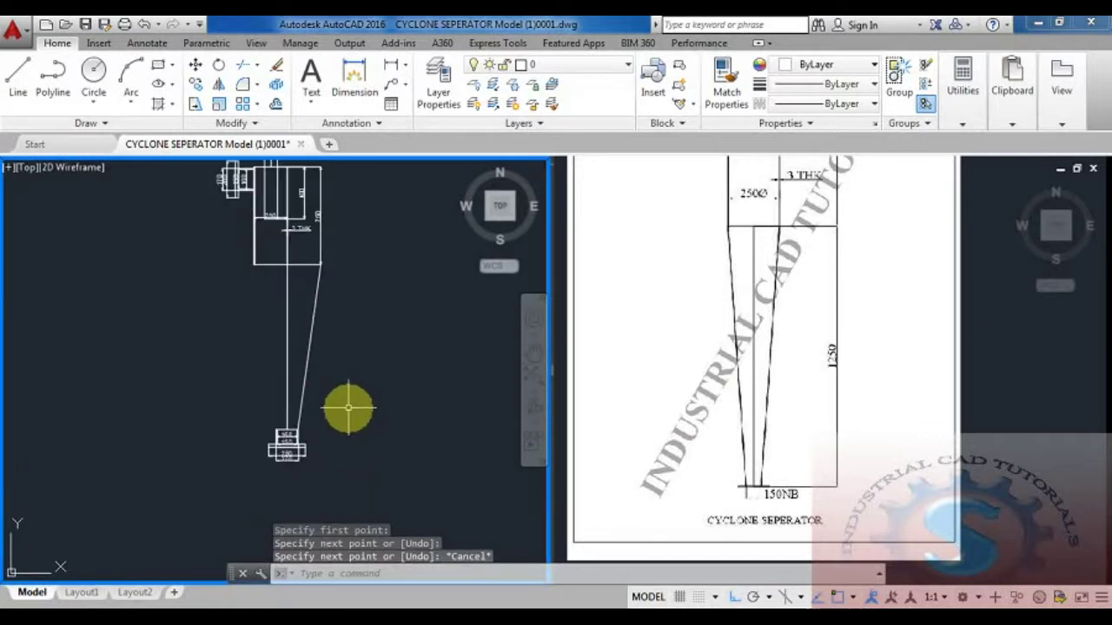
Draw the cone's left side as a line from the body's lower left inner corner to the nozzle's pipe end
key(Return)
scroll(268, 255, up, 4)
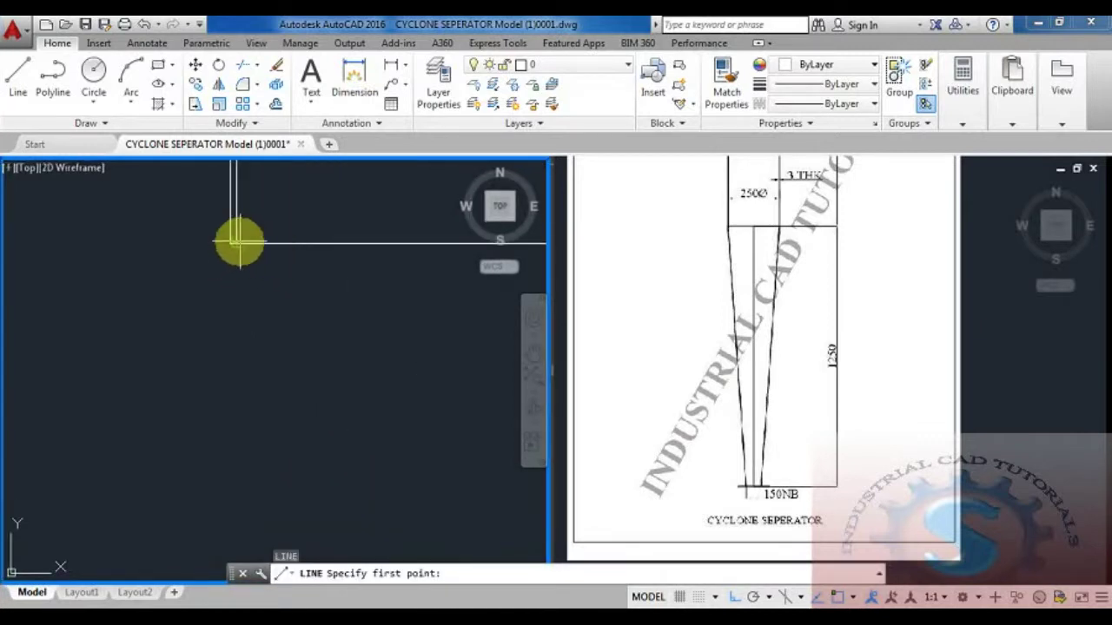
click(236, 244)
scroll(302, 432, down, 6)
scroll(301, 504, up, 3)
scroll(286, 368, down, 2)
middle_drag(294, 422, 280, 336)
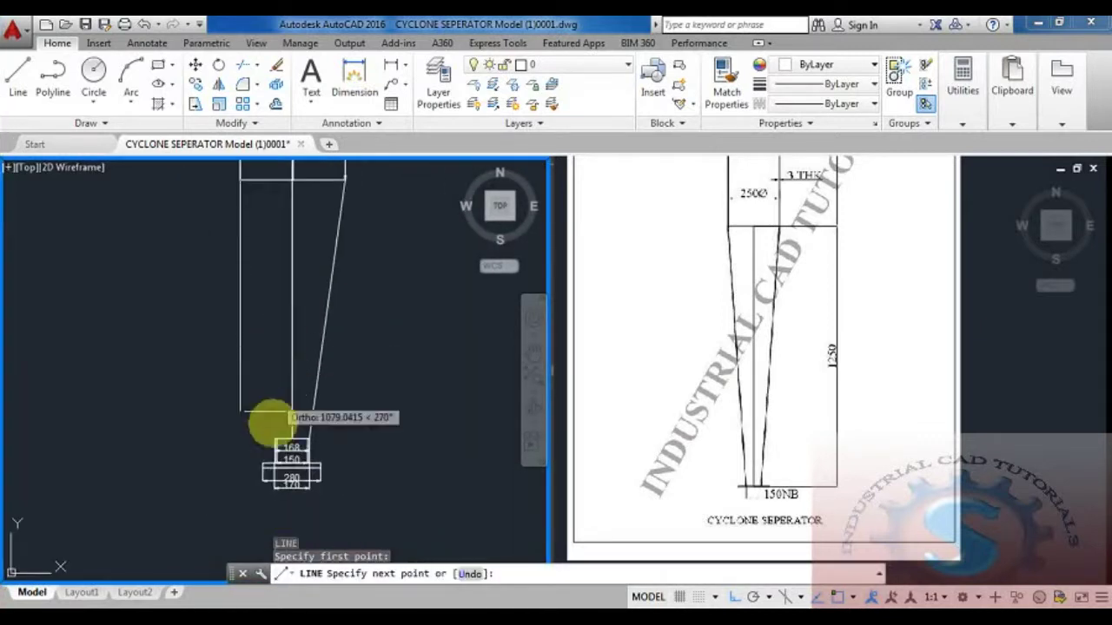
scroll(274, 425, up, 4)
scroll(372, 447, down, 5)
key(Escape)
Examine the cone's sloped sides and their joints with the body and the bottom nozzle
scroll(355, 415, up, 6)
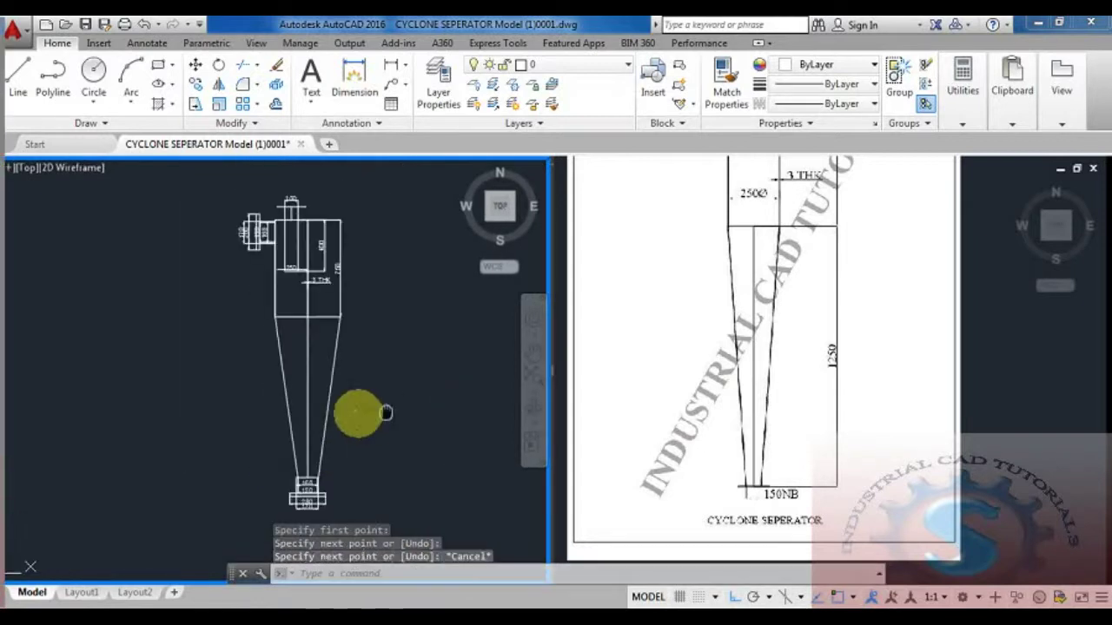
scroll(275, 342, down, 5)
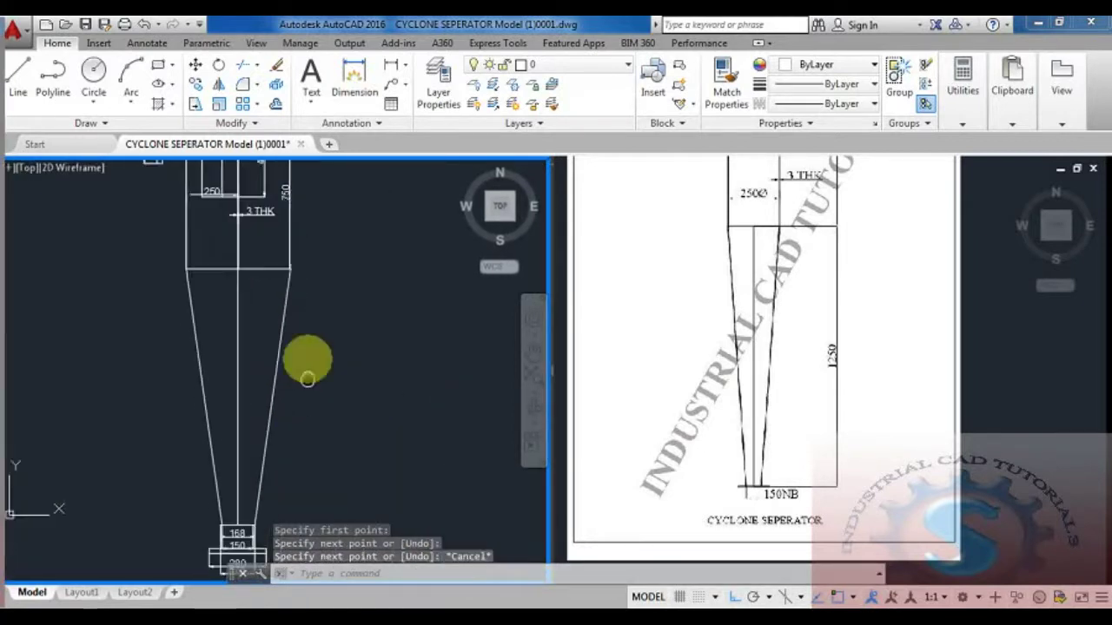
scroll(289, 391, up, 4)
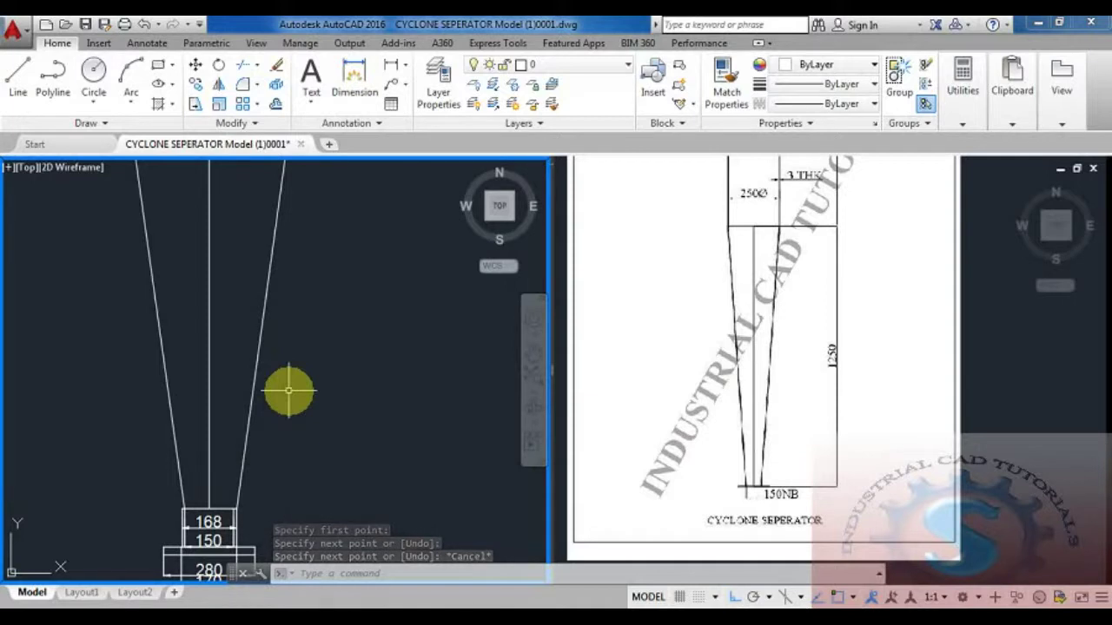
scroll(289, 391, down, 5)
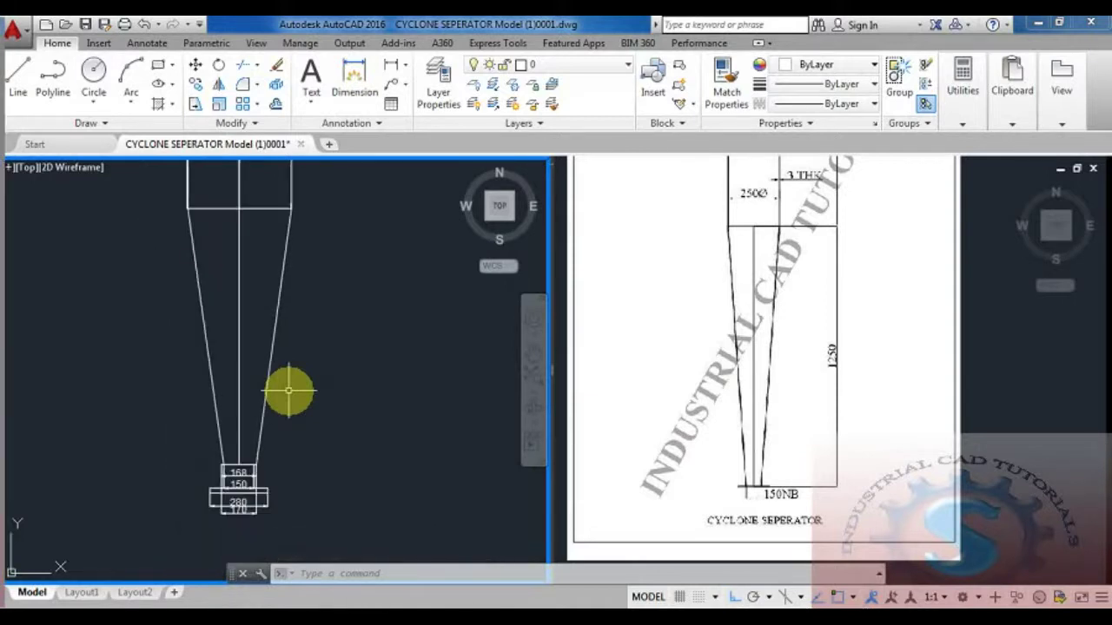
scroll(186, 260, up, 6)
scroll(187, 182, down, 6)
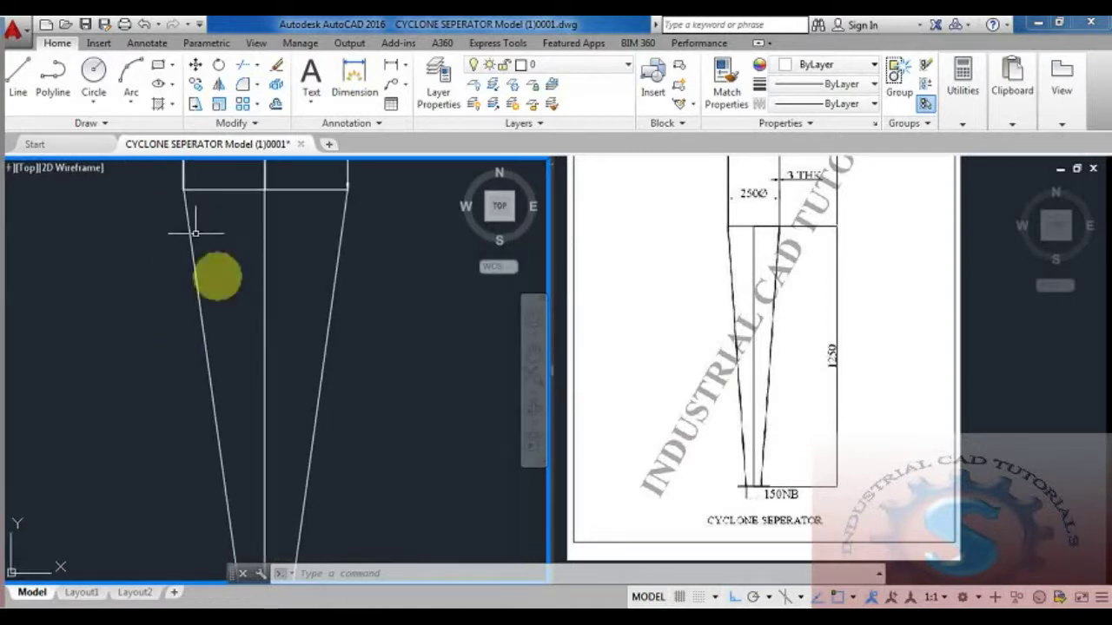
middle_drag(269, 343, 261, 270)
text(l)
key(Return)
scroll(233, 423, down, 4)
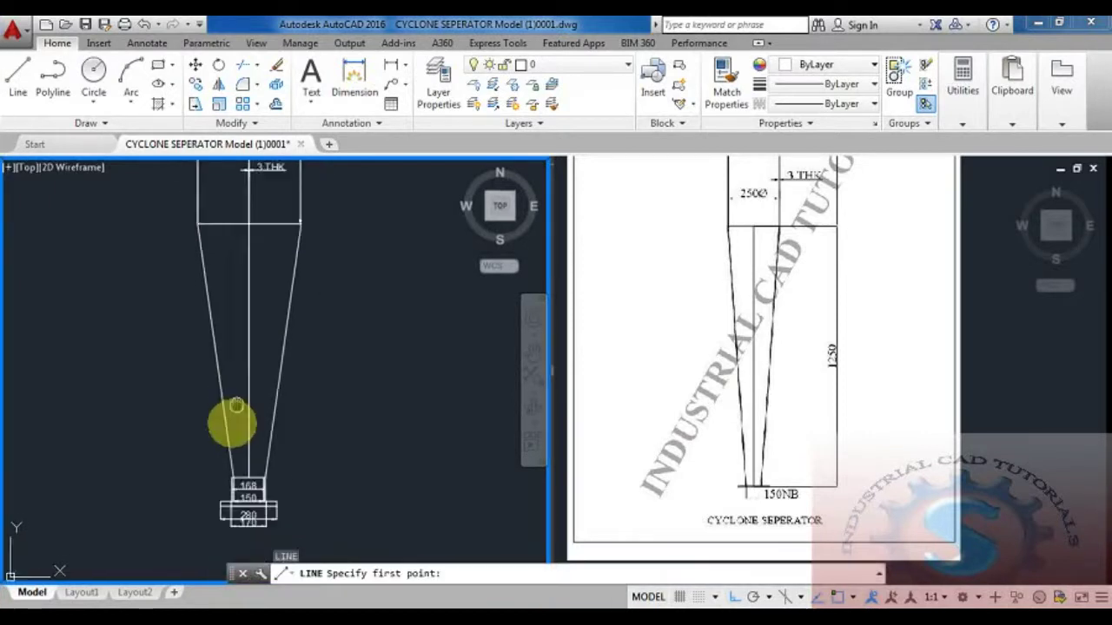
key(Escape)
key(Escape)
middle_drag(315, 355, 292, 310)
scroll(261, 258, up, 6)
scroll(271, 462, down, 2)
mouse_move(272, 454)
middle_down()
mouse_move(313, 356)
mouse_move(254, 393)
middle_up()
scroll(218, 379, up, 1)
key(Escape)
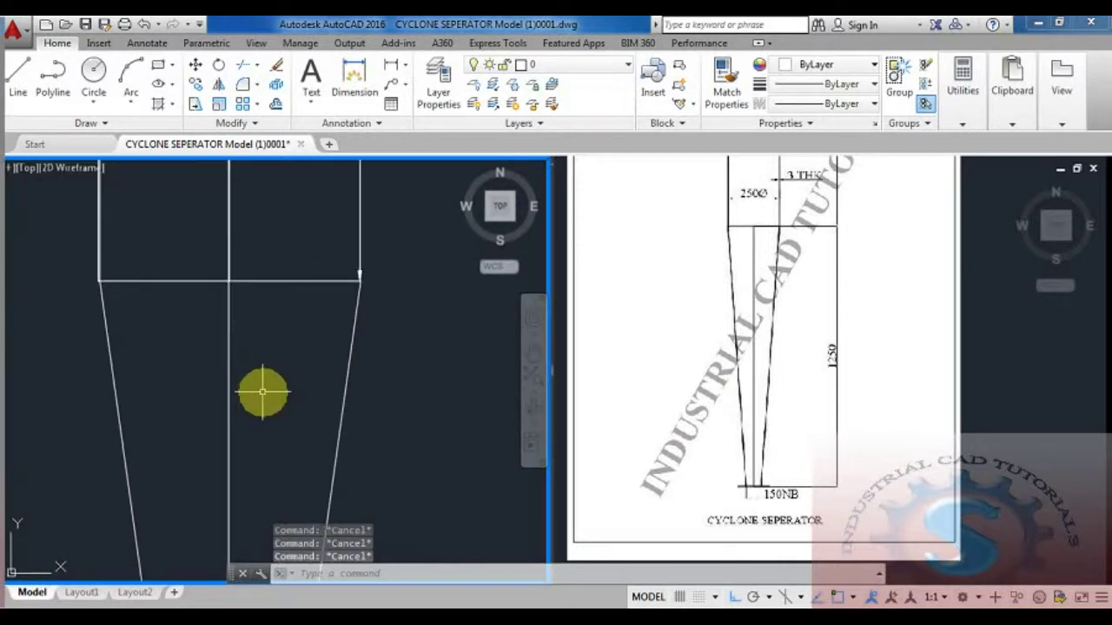
Offset the cone's left side line outward by 3 for the wall thickness
text(o)
key(Return)
text(3)
key(Return)
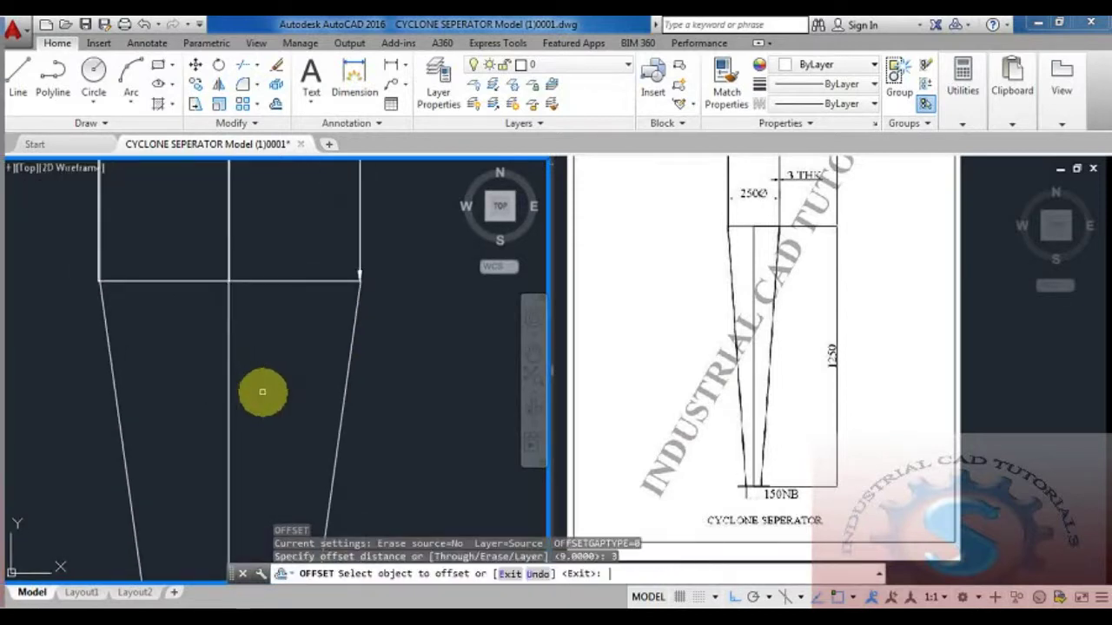
click(119, 399)
click(87, 402)
Try to offset the cone's right side line by 3
click(348, 356)
scroll(352, 348, up, 2)
scroll(351, 350, down, 2)
middle_drag(350, 179, 308, 347)
click(310, 367)
scroll(309, 383, down, 6)
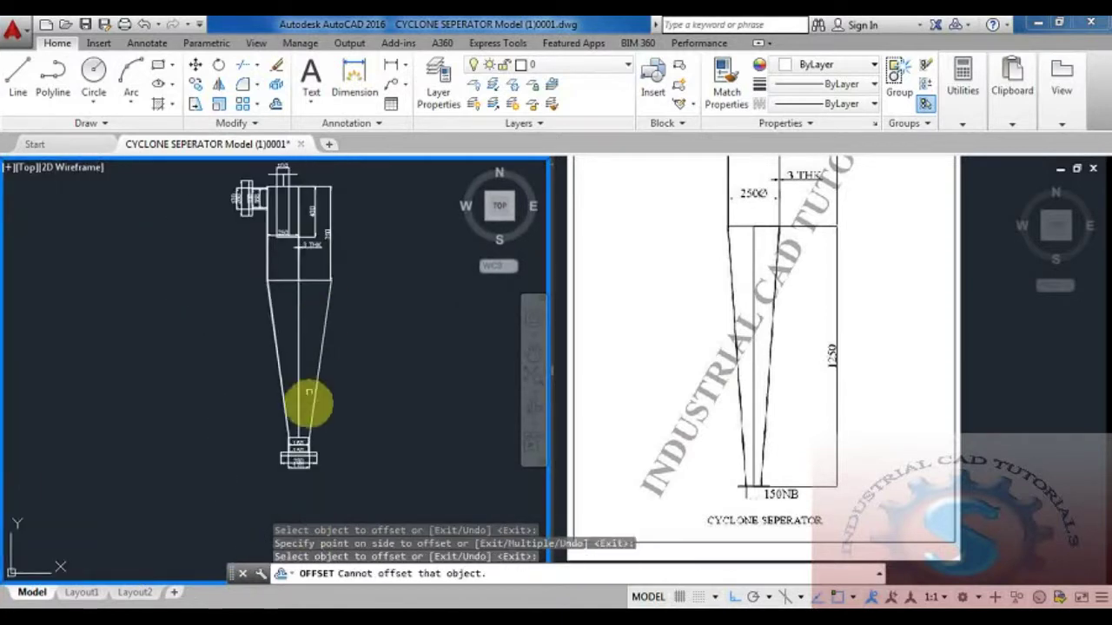
scroll(313, 308, up, 3)
key(Escape)
Erase the cone's right side line and its centre line below the body
click(338, 328)
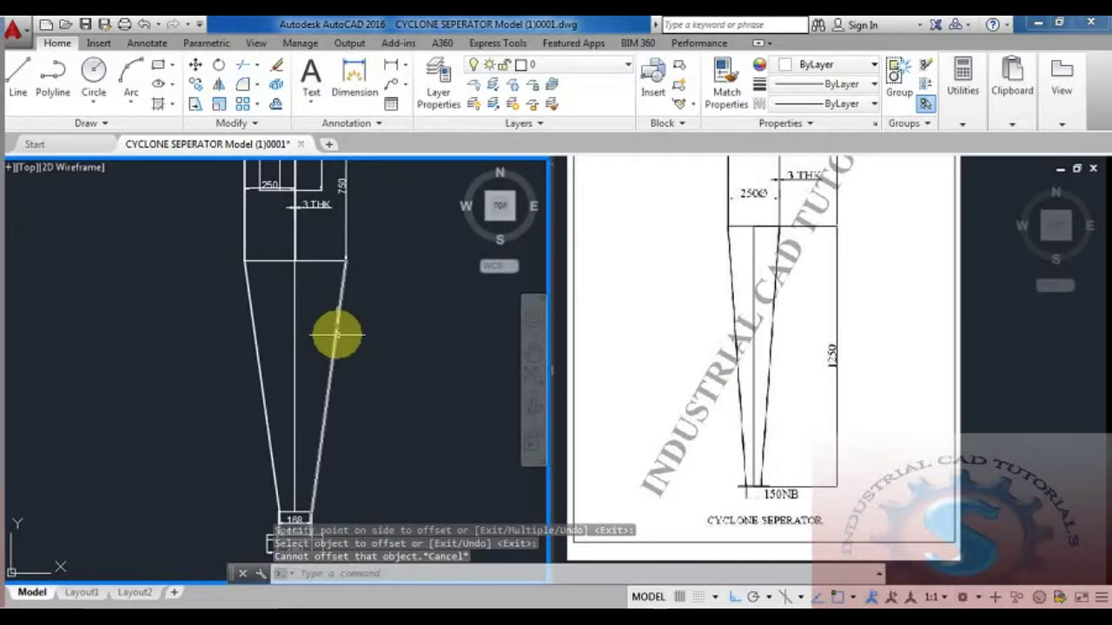
key(Delete)
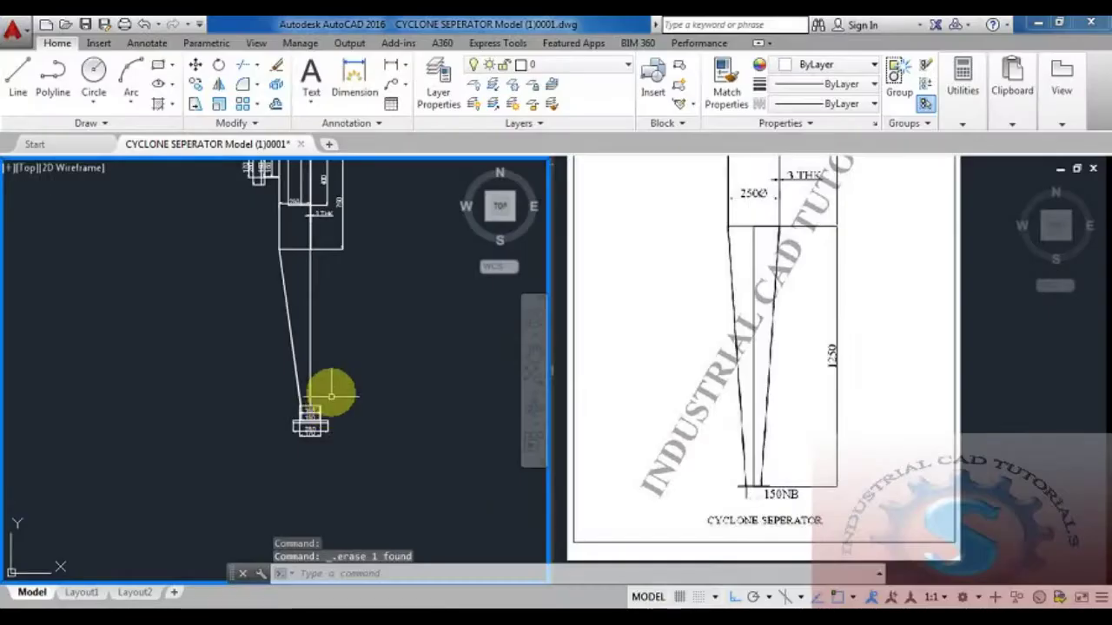
scroll(526, 326, up, 2)
scroll(527, 368, down, 2)
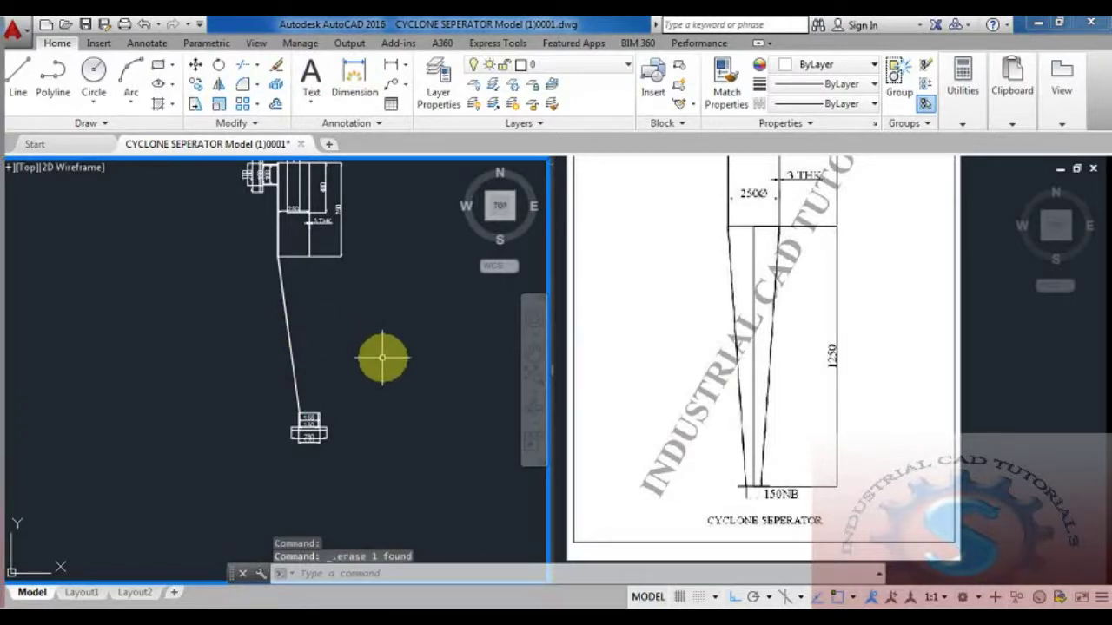
Try to move the bottom nozzle straight down, clear of the cone's lower end, and undo the move
key(Escape)
key(Escape)
text(m)
key(Return)
click(347, 459)
click(304, 380)
key(Return)
click(308, 416)
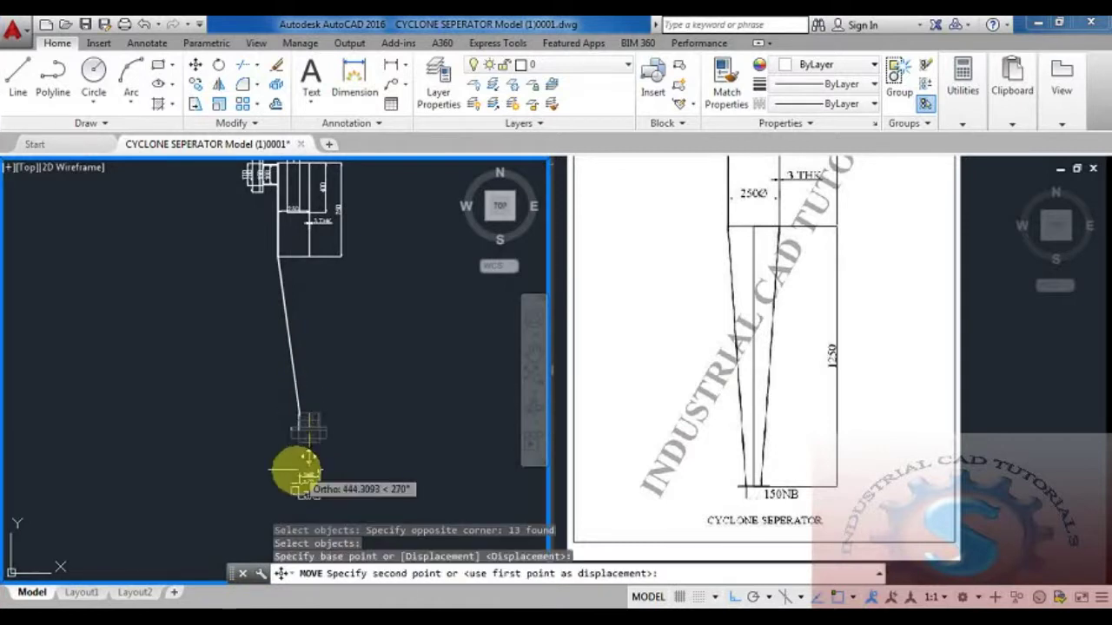
click(296, 462)
key(Escape)
key(Escape)
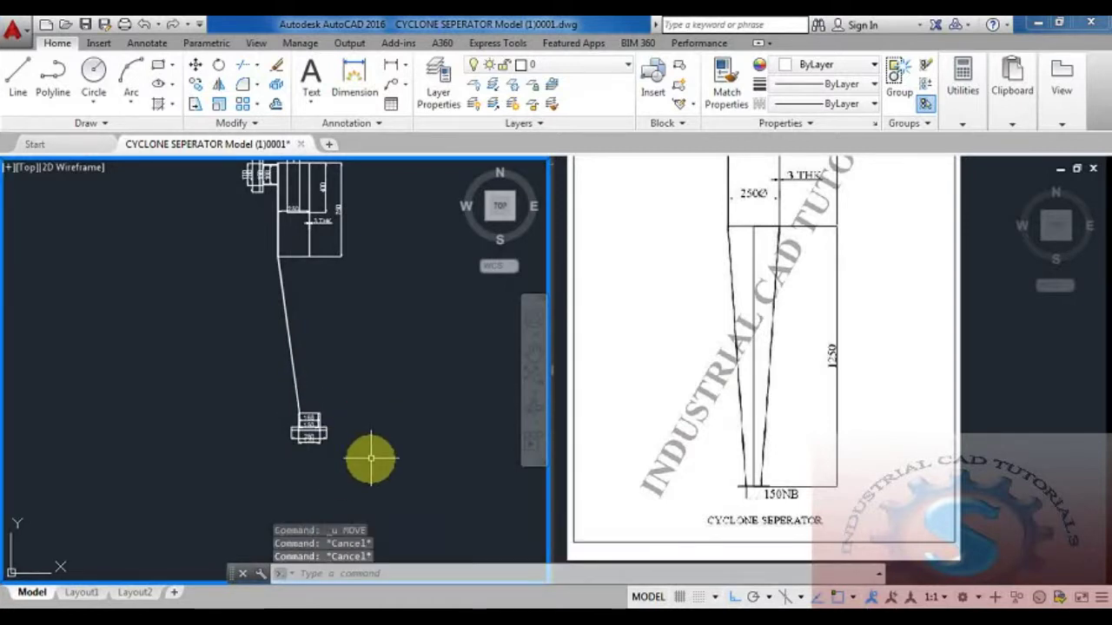
Select the bottom nozzle again, try to move it down from its pipe-end line, and undo the move
text(m)
key(Return)
click(356, 471)
click(309, 387)
scroll(266, 409, up, 3)
key(Return)
click(260, 401)
scroll(268, 453, down, 2)
click(269, 437)
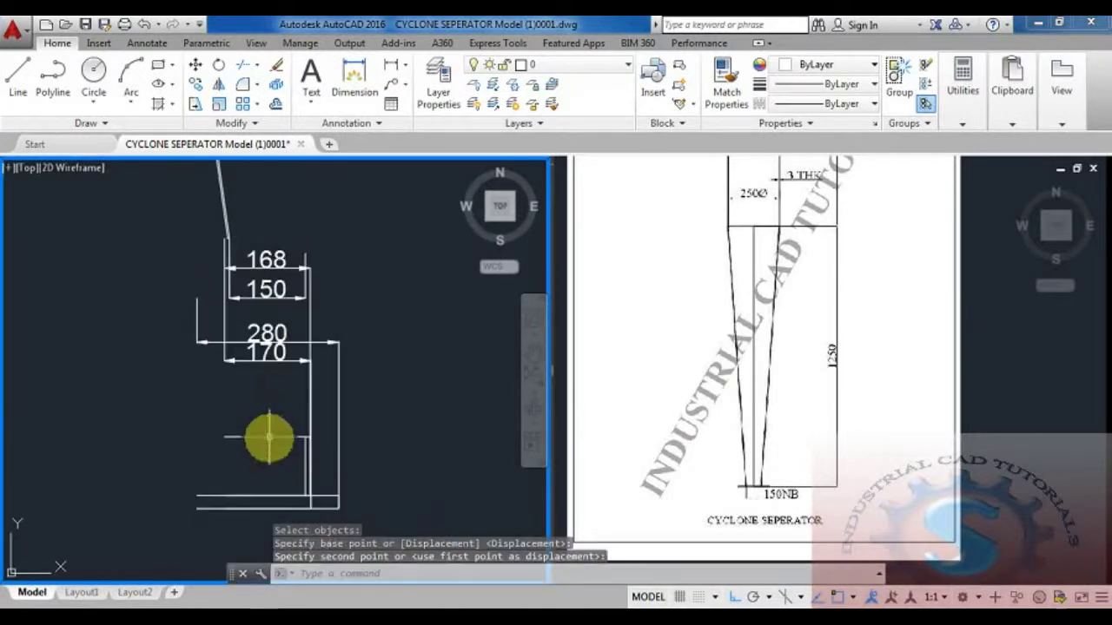
key(ctrl+z)
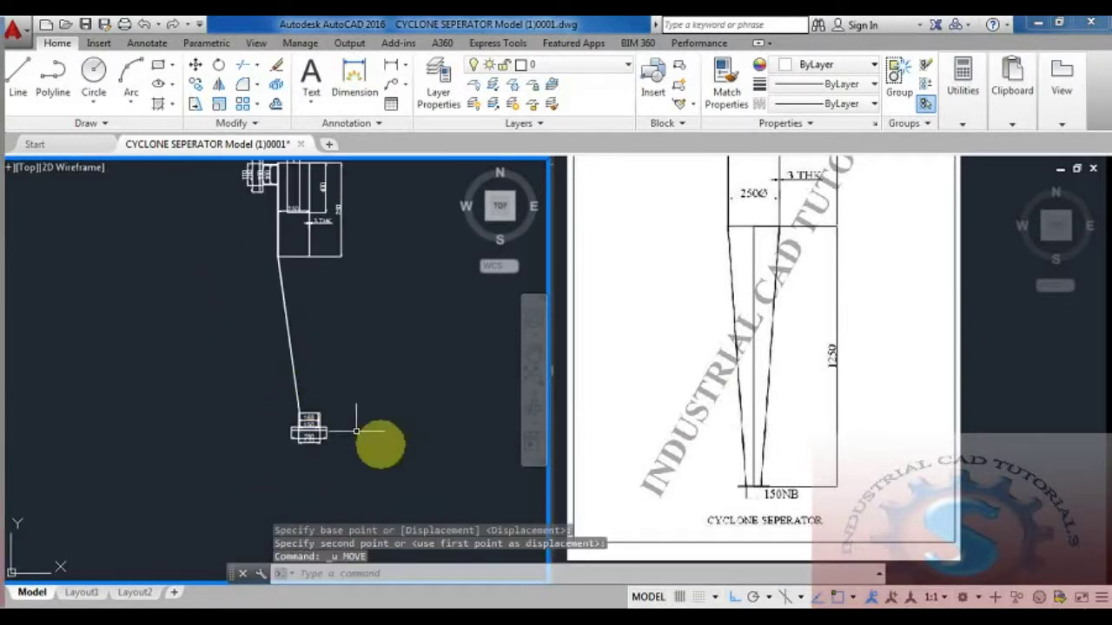
Try to move the bottom nozzle down with its left pipe wall lines added to the selection
scroll(361, 466, up, 2)
text(m)
key(Return)
scroll(335, 409, up, 3)
click(323, 426)
click(187, 192)
scroll(166, 241, up, 4)
click(135, 230)
click(100, 236)
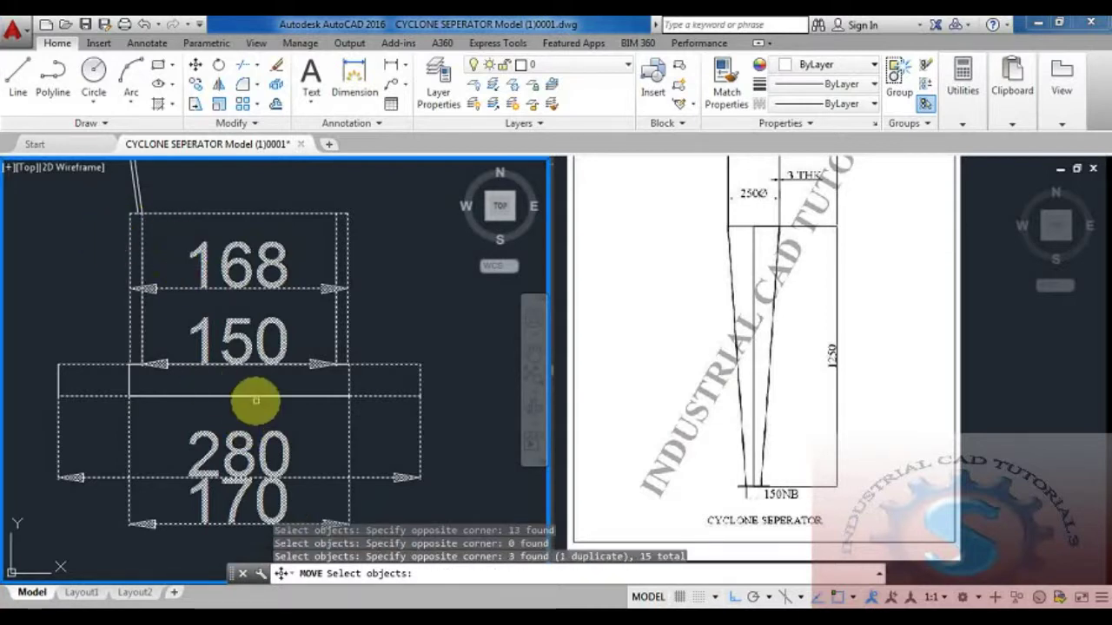
scroll(256, 395, down, 2)
key(Return)
click(248, 290)
scroll(240, 347, down, 2)
scroll(239, 330, down, 1)
click(240, 333)
mouse_move(308, 293)
middle_down()
mouse_move(342, 460)
mouse_move(317, 424)
middle_up()
scroll(341, 460, down, 1)
scroll(278, 390, up, 1)
mouse_move(278, 390)
middle_down()
mouse_move(278, 405)
mouse_move(272, 339)
middle_up()
scroll(278, 408, down, 1)
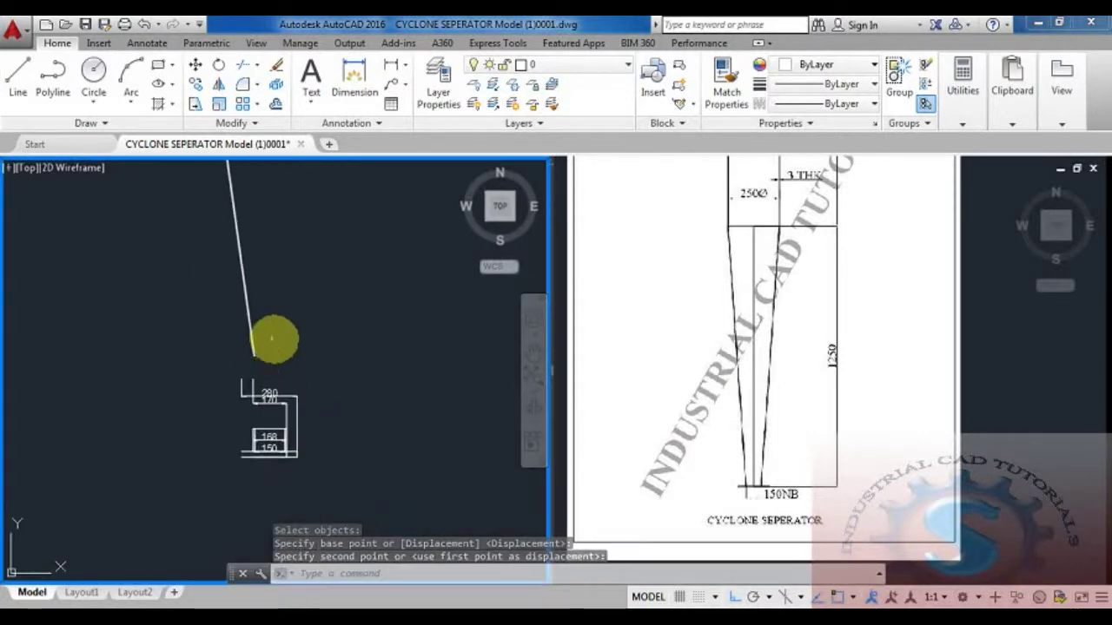
Undo the last nozzle move and erase the whole bottom nozzle with its dimensions
key(ctrl+z)
key(ctrl+z)
click(322, 411)
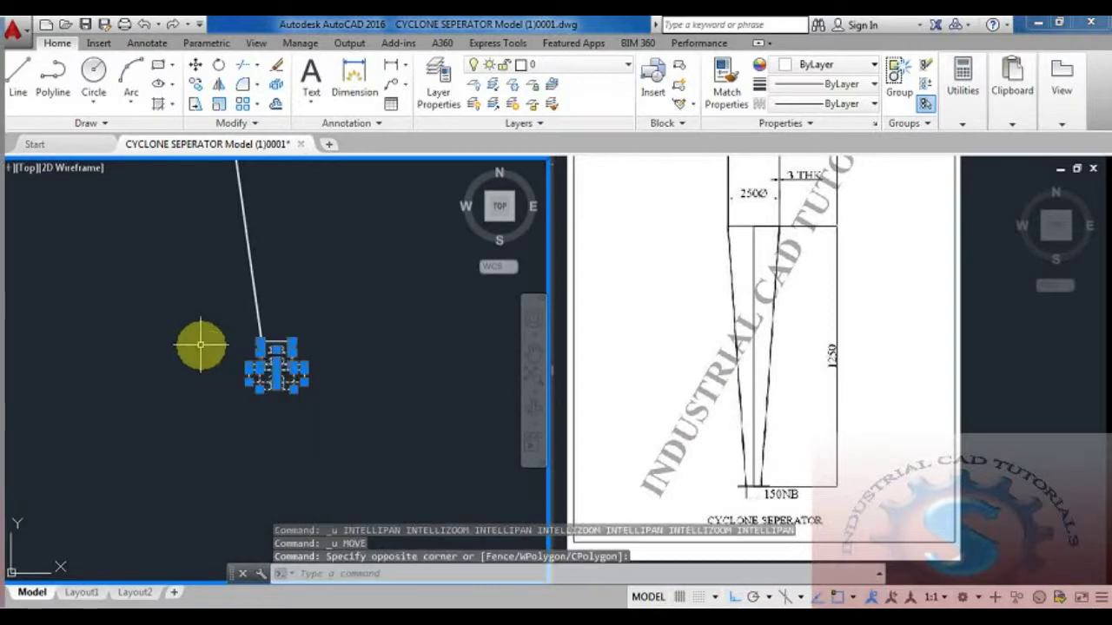
click(335, 377)
click(269, 308)
key(Delete)
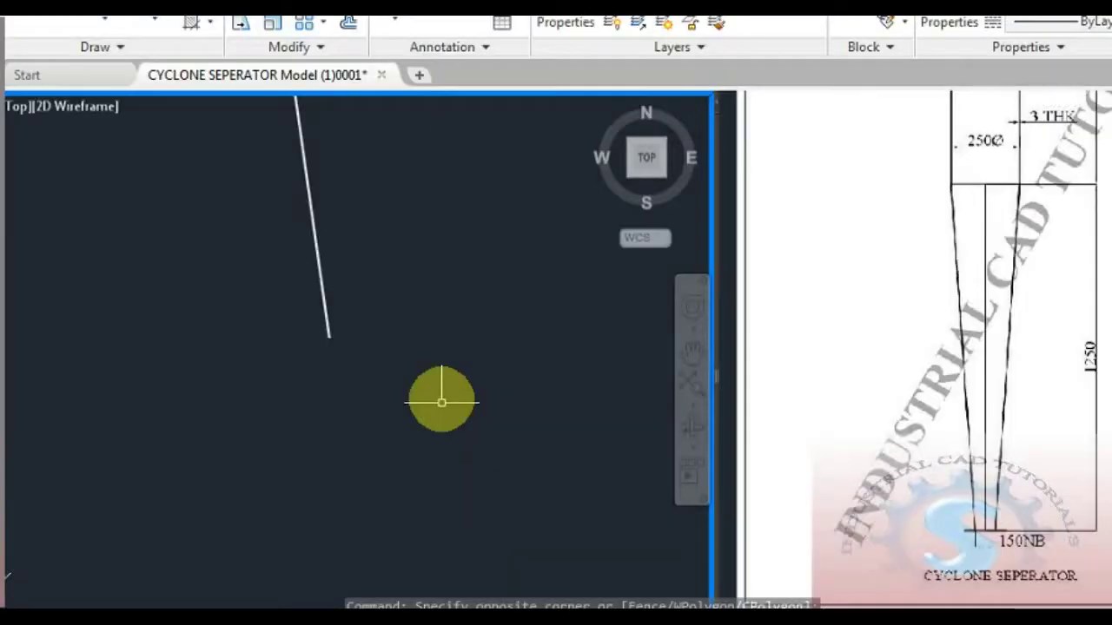
Erase the remaining pair of slanted side lines of the cone below the body
scroll(341, 321, down, 1)
middle_drag(340, 321, 276, 555)
scroll(266, 447, up, 2)
middle_drag(270, 443, 298, 276)
scroll(279, 368, down, 1)
middle_drag(288, 336, 287, 373)
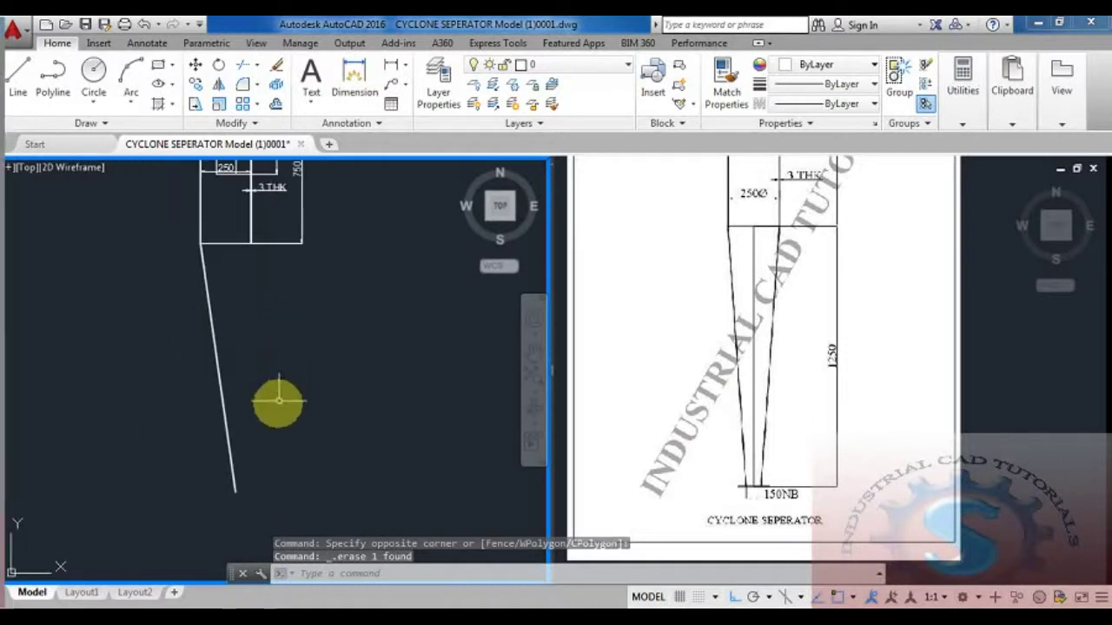
click(294, 451)
click(150, 339)
key(Delete)
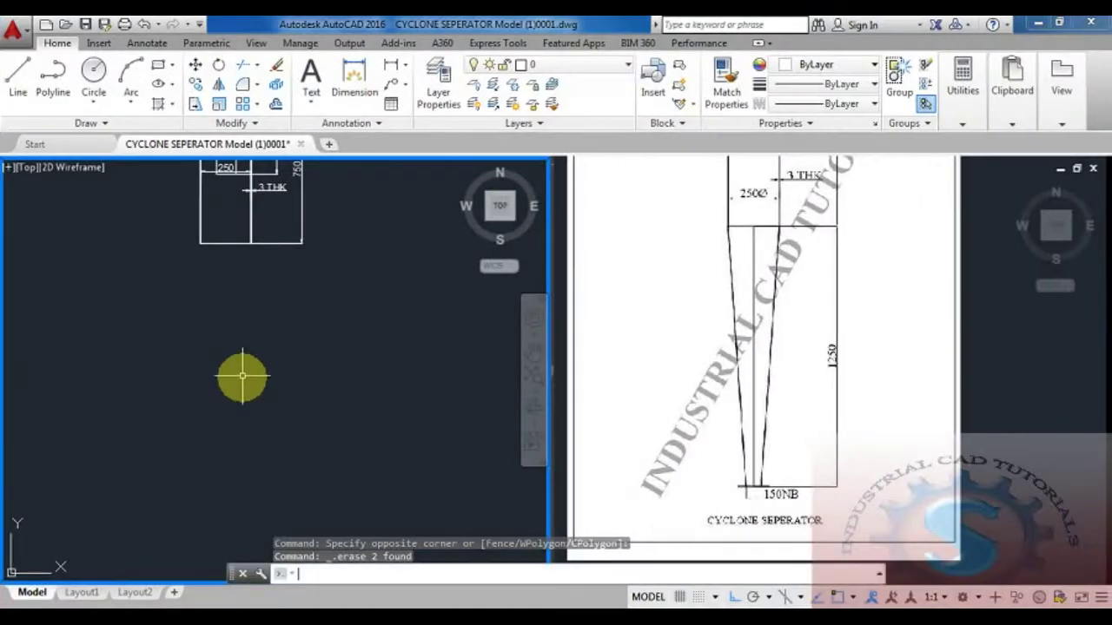
key(Escape)
key(Escape)
key(Escape)
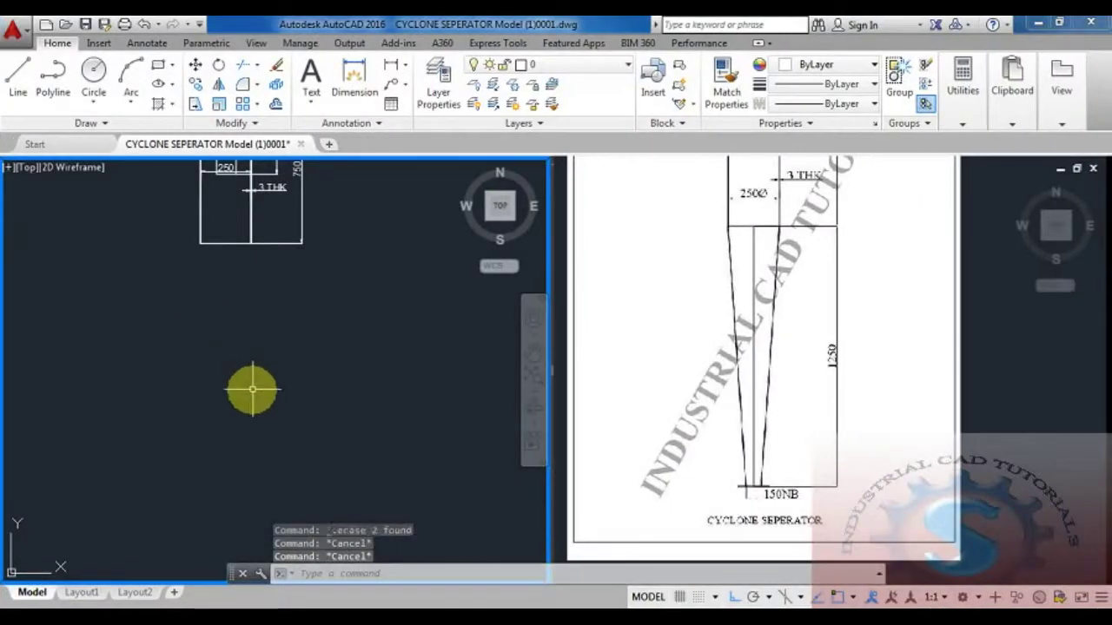
Draw a 1250 long vertical centre line down from the midpoint of the body's bottom edge
middle_drag(251, 390, 258, 370)
text(l)
key(Return)
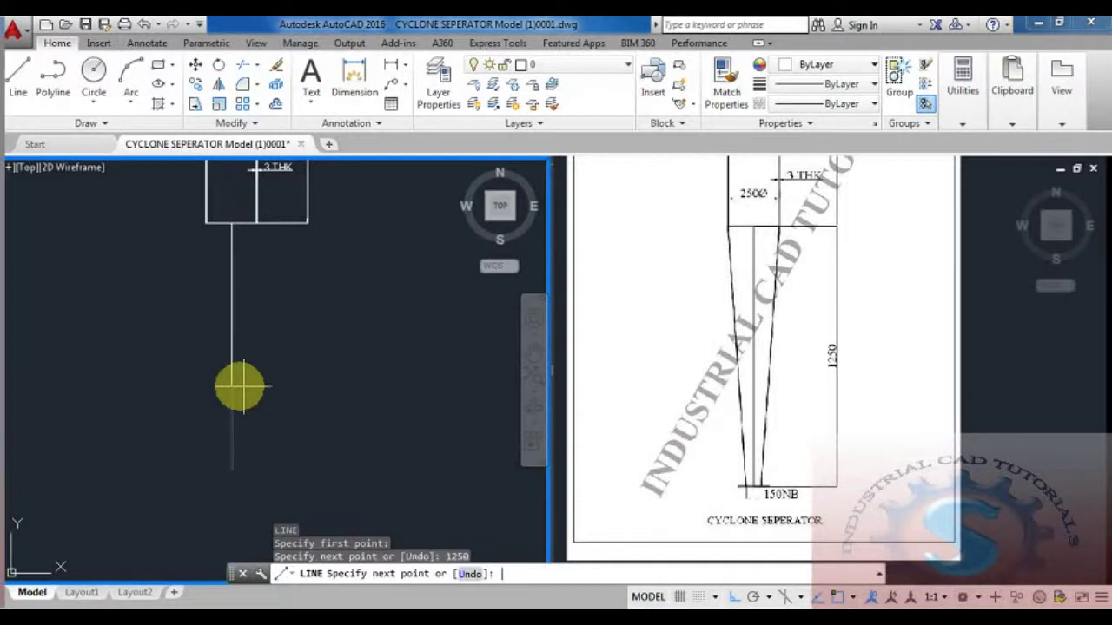
key(Escape)
middle_drag(297, 393, 310, 414)
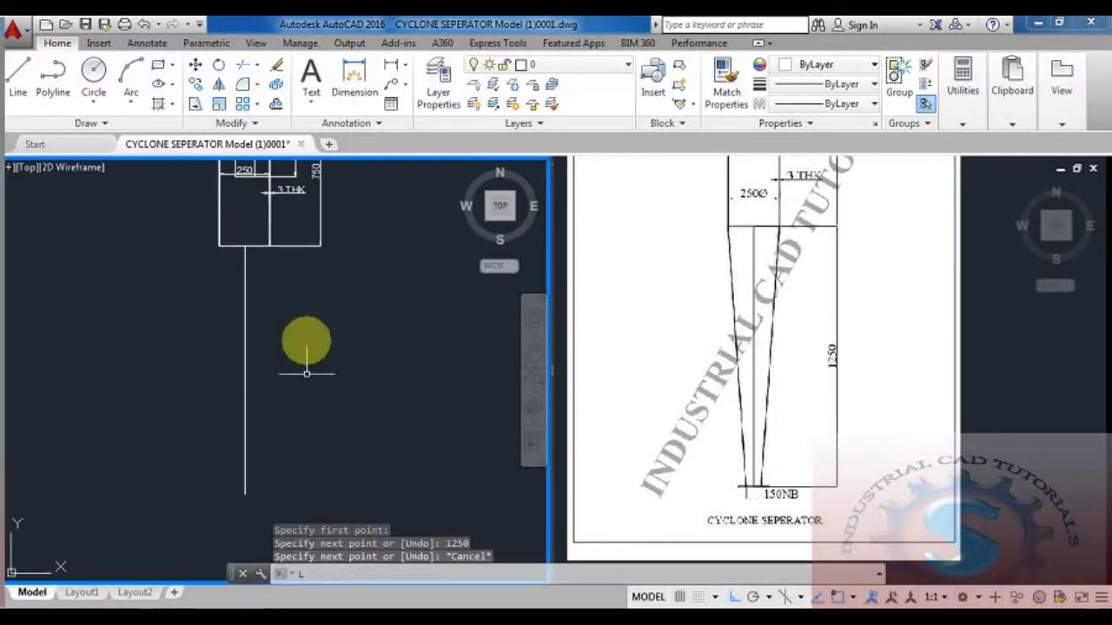
key(Return)
scroll(254, 221, up, 5)
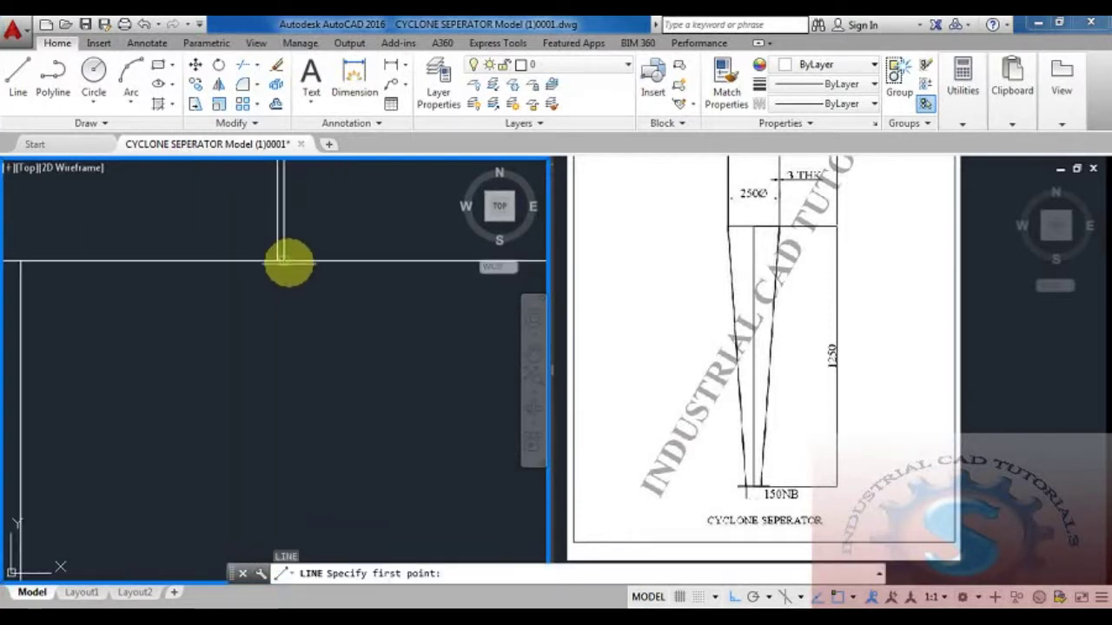
click(283, 261)
scroll(283, 405, down, 3)
middle_drag(283, 404, 283, 255)
middle_drag(283, 434, 284, 293)
key(Escape)
Draw a 150 long horizontal line in the free space beside the centre line's lower end
middle_drag(361, 454, 307, 422)
key(Return)
click(257, 436)
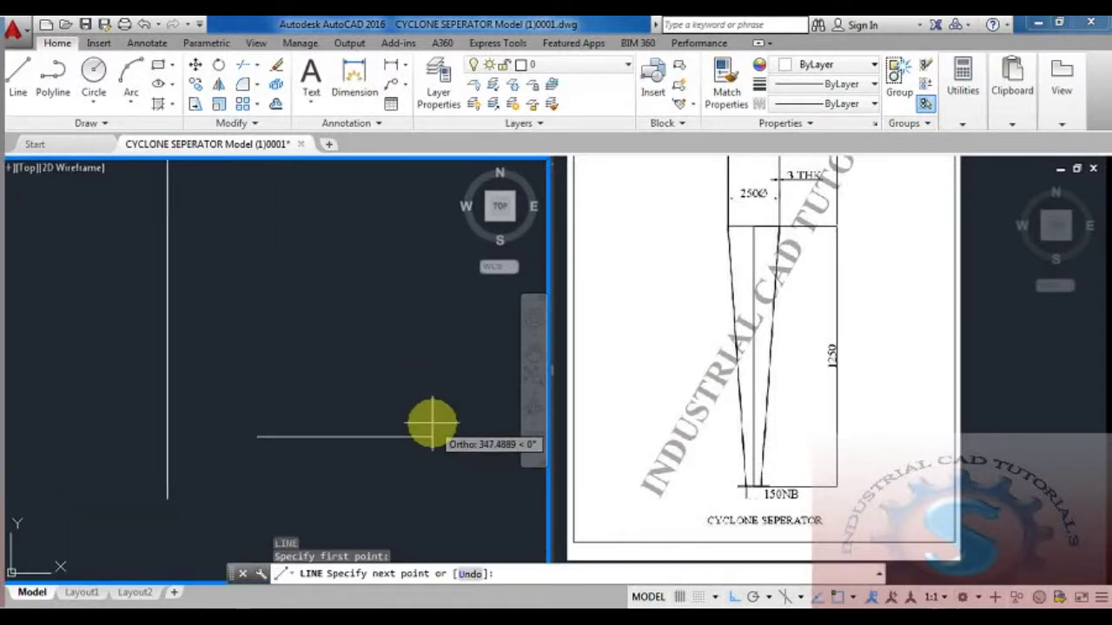
key(Return)
key(Escape)
middle_drag(384, 483, 372, 426)
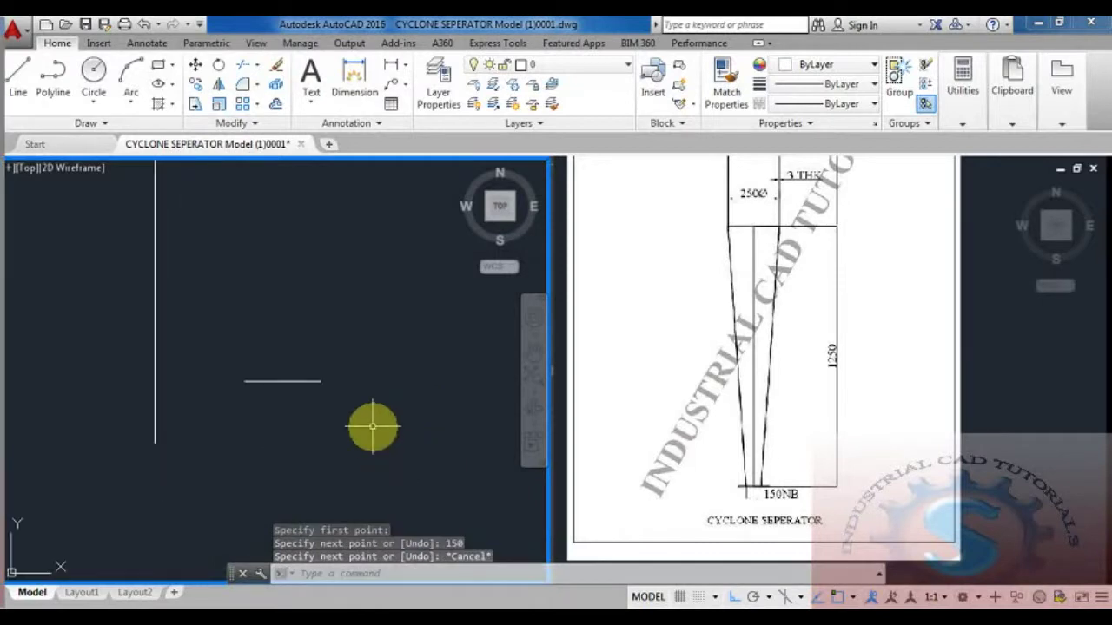
Move the 150 long line by its midpoint onto the lower end of the cone's centre line
text(m)
key(Return)
click(365, 415)
click(253, 335)
key(Return)
click(278, 380)
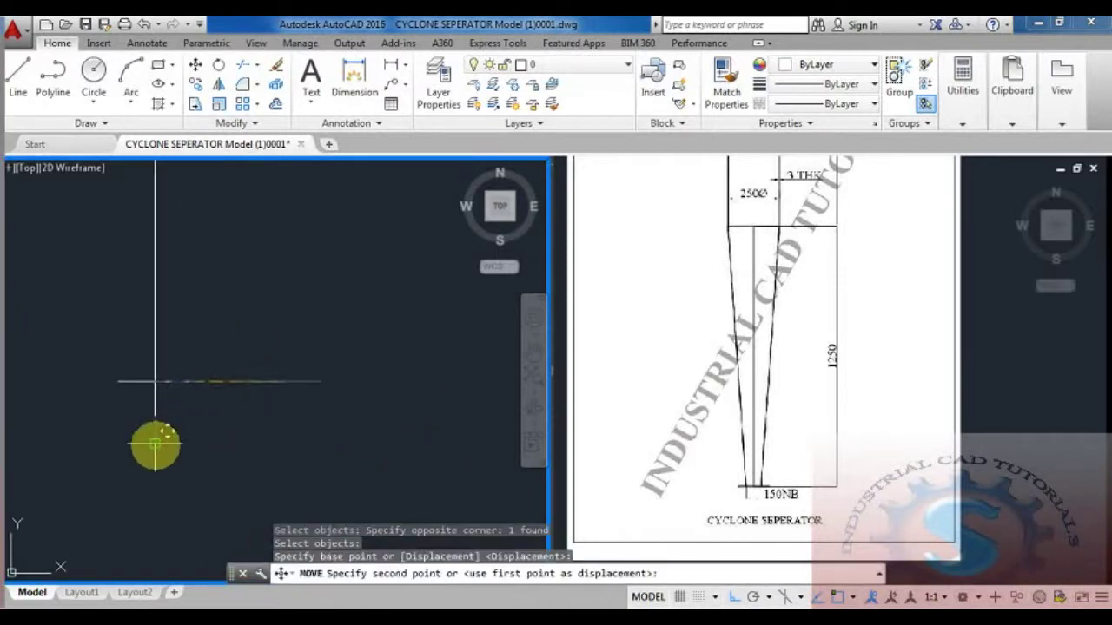
click(155, 445)
scroll(252, 408, down, 3)
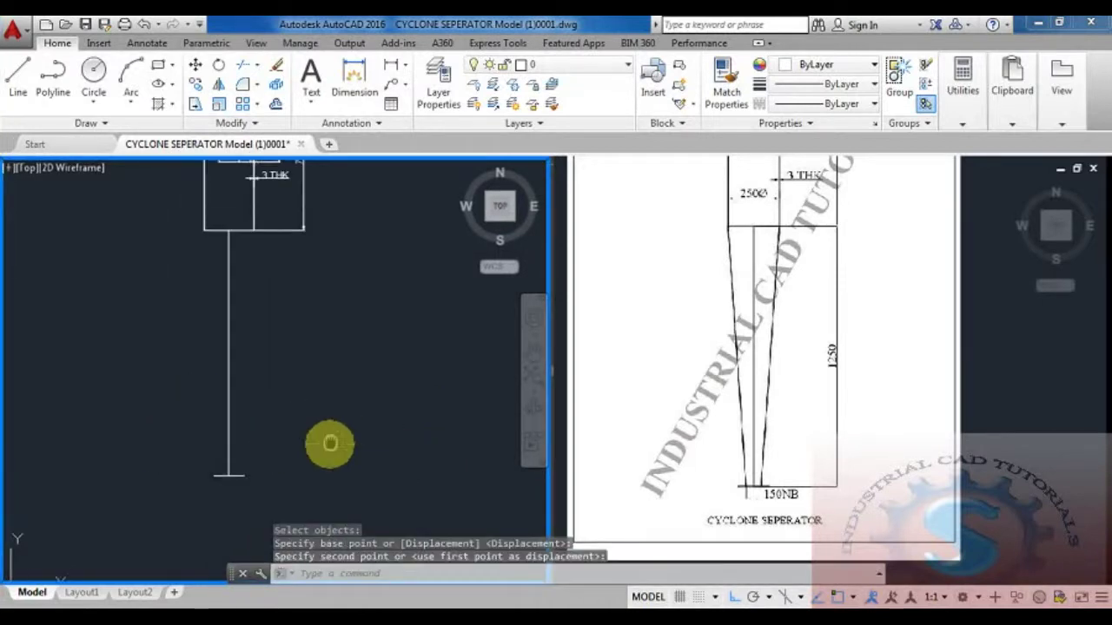
Draw the cone's right side line from the body's lower right corner to the right end of the 150 long line
key(Escape)
key(Escape)
text(L)
key(Return)
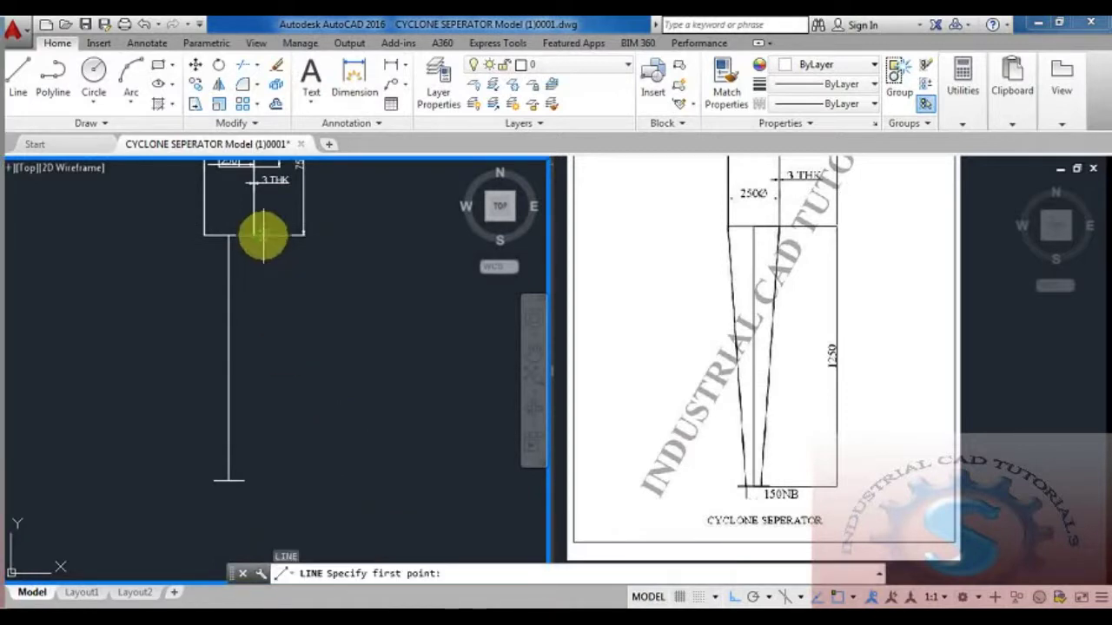
scroll(259, 234, up, 3)
click(243, 244)
scroll(260, 336, down, 3)
scroll(273, 360, up, 3)
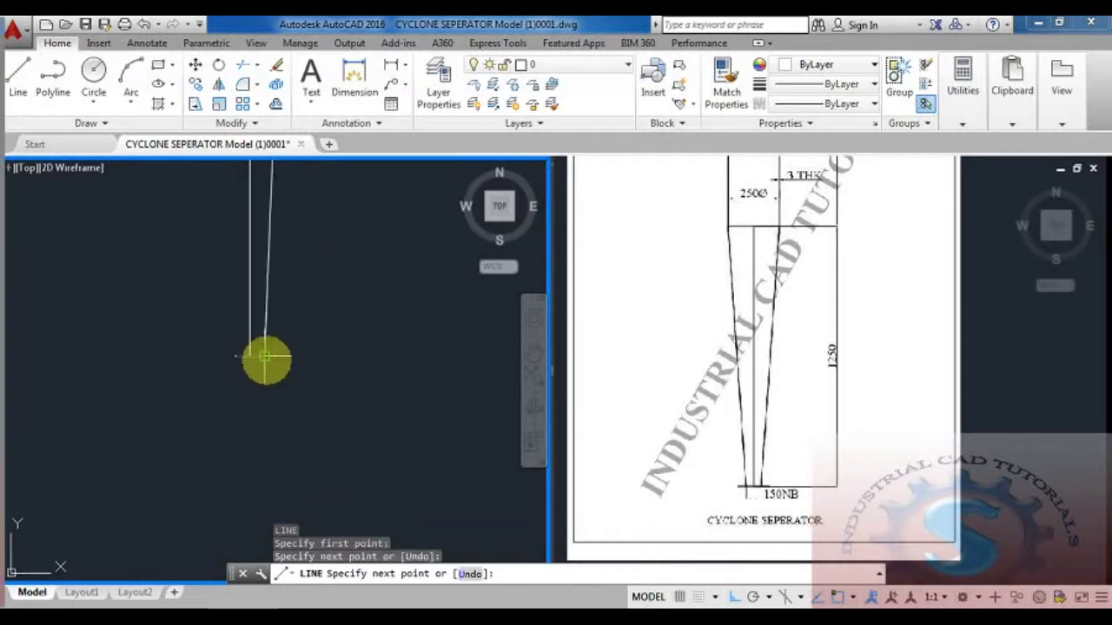
key(Escape)
scroll(343, 377, down, 4)
Draw the cone's left side line from the body's lower left corner to the left end of the 150 long line
key(Return)
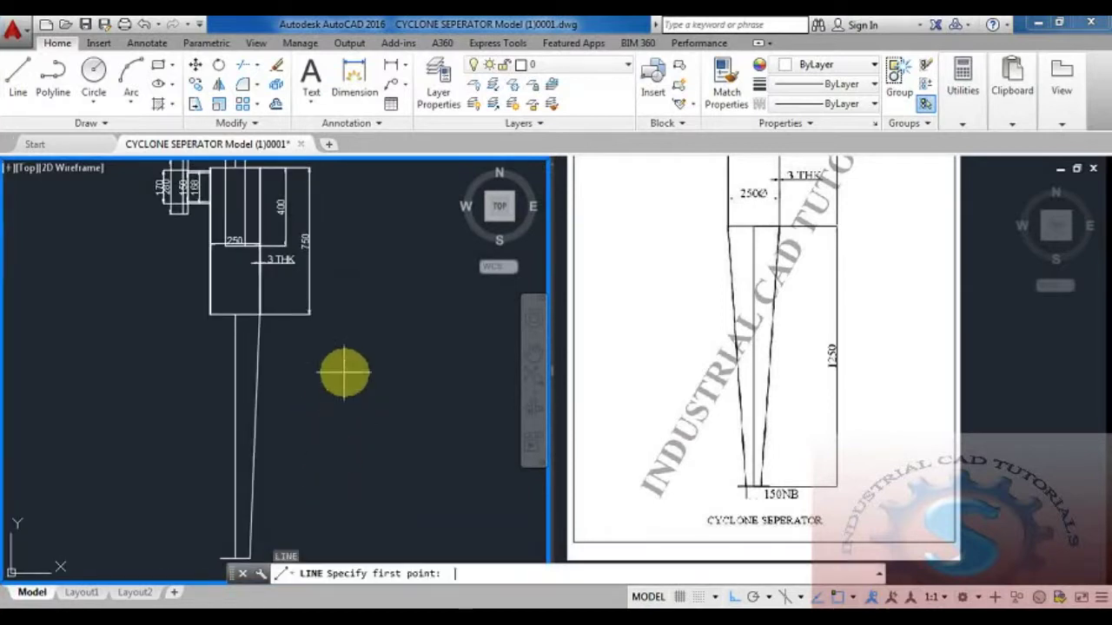
scroll(210, 311, up, 4)
click(210, 300)
scroll(228, 360, down, 2)
middle_drag(248, 414, 199, 154)
scroll(287, 261, down, 1)
scroll(275, 376, down, 4)
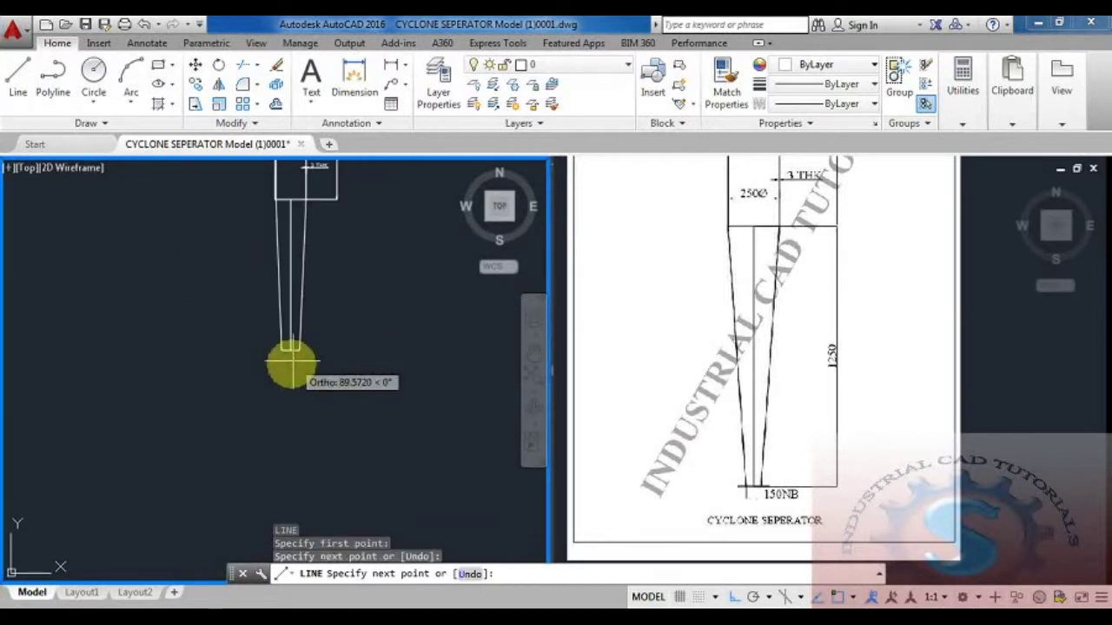
key(Escape)
Offset both slanted cone side lines outward by 3 for the wall thickness
scroll(318, 352, up, 5)
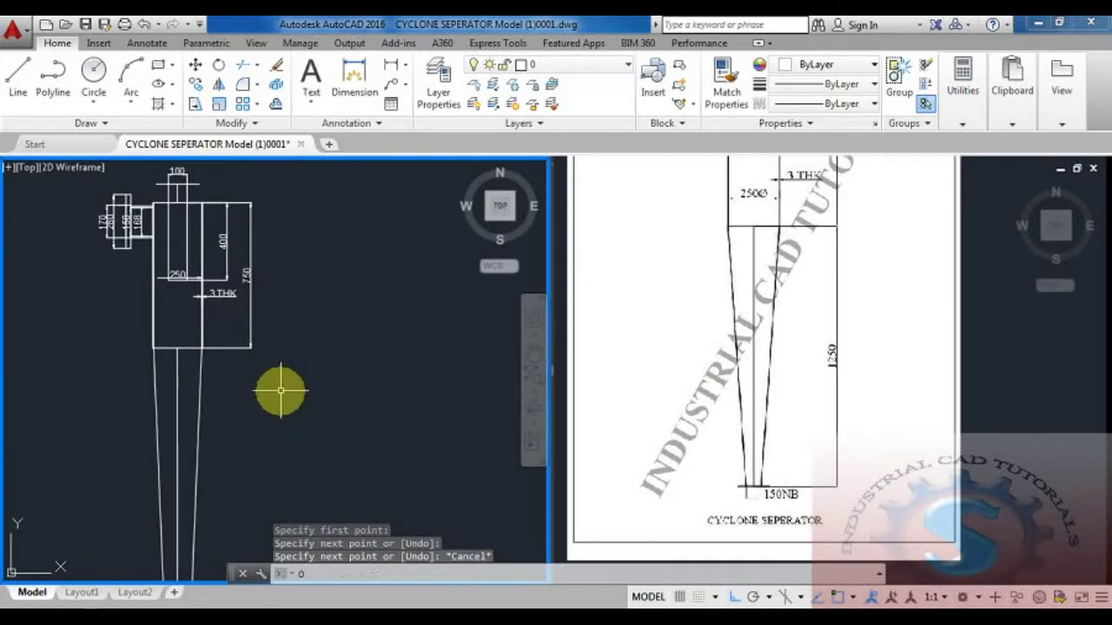
text(o)
key(Return)
text(3)
key(Return)
scroll(224, 375, up, 4)
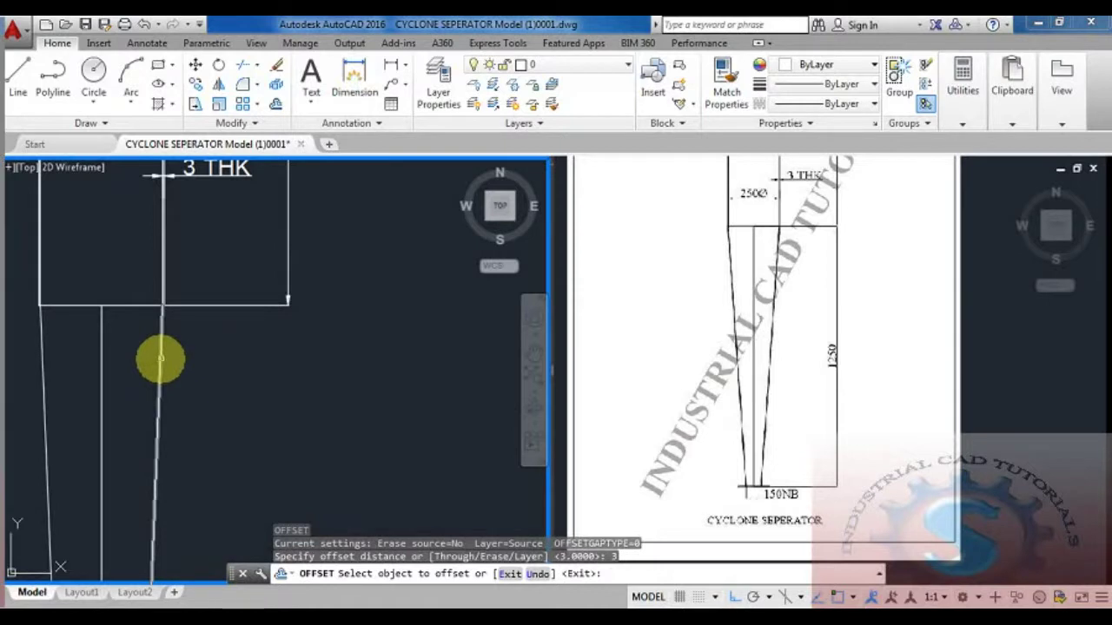
click(160, 357)
click(45, 368)
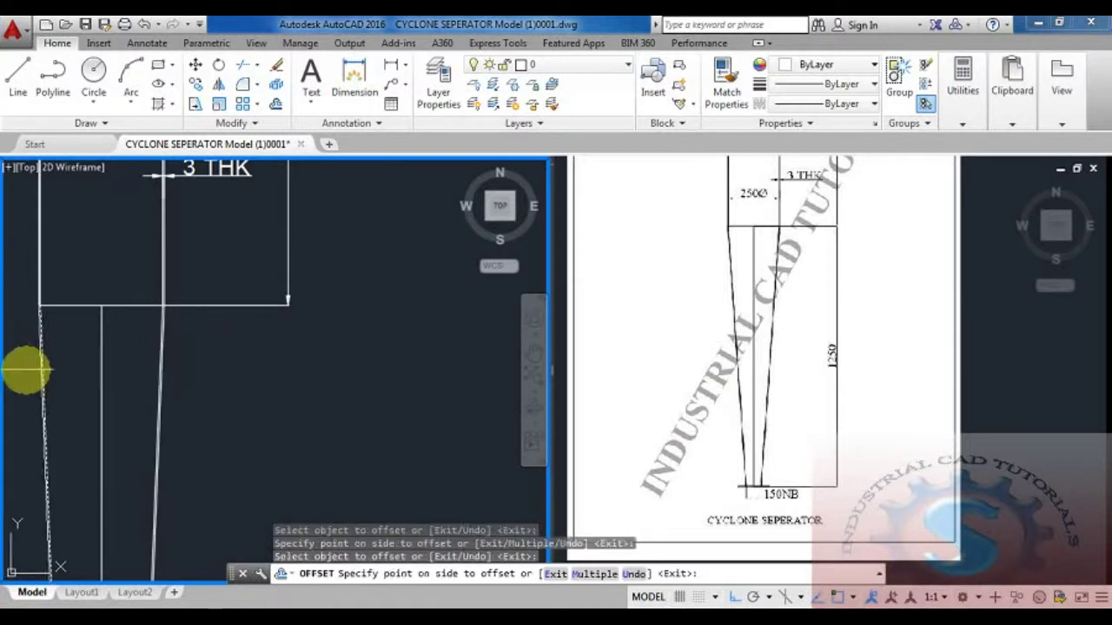
click(28, 369)
scroll(118, 353, down, 6)
middle_drag(121, 384, 201, 346)
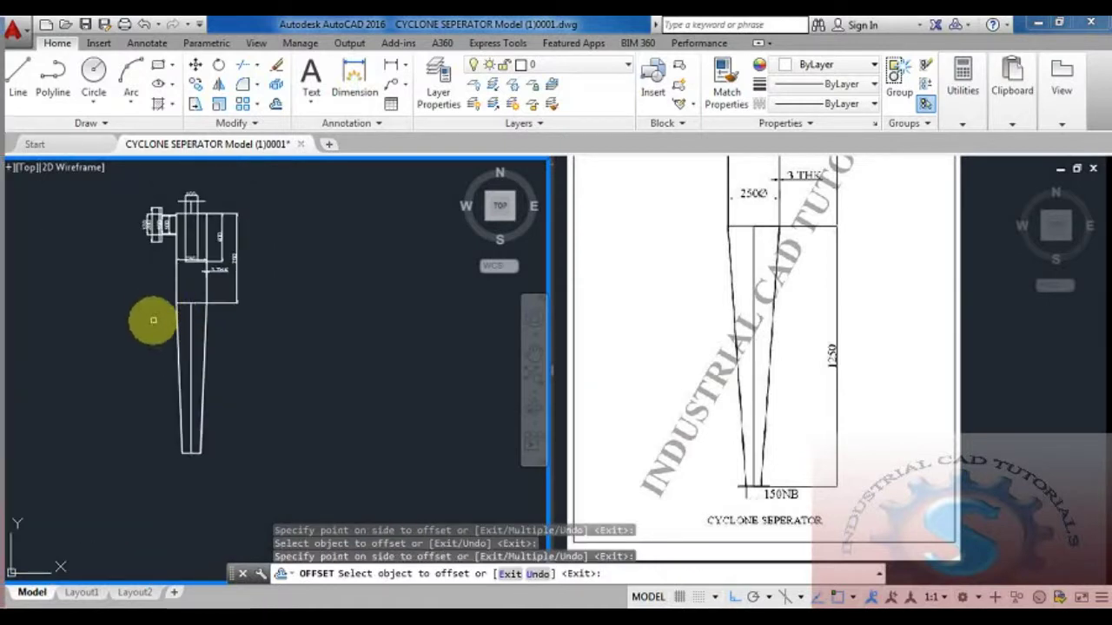
scroll(154, 318, up, 2)
scroll(142, 344, down, 2)
key(Escape)
Copy the flanged side nozzle with its dimensions to the free space below the cone
text(ct o)
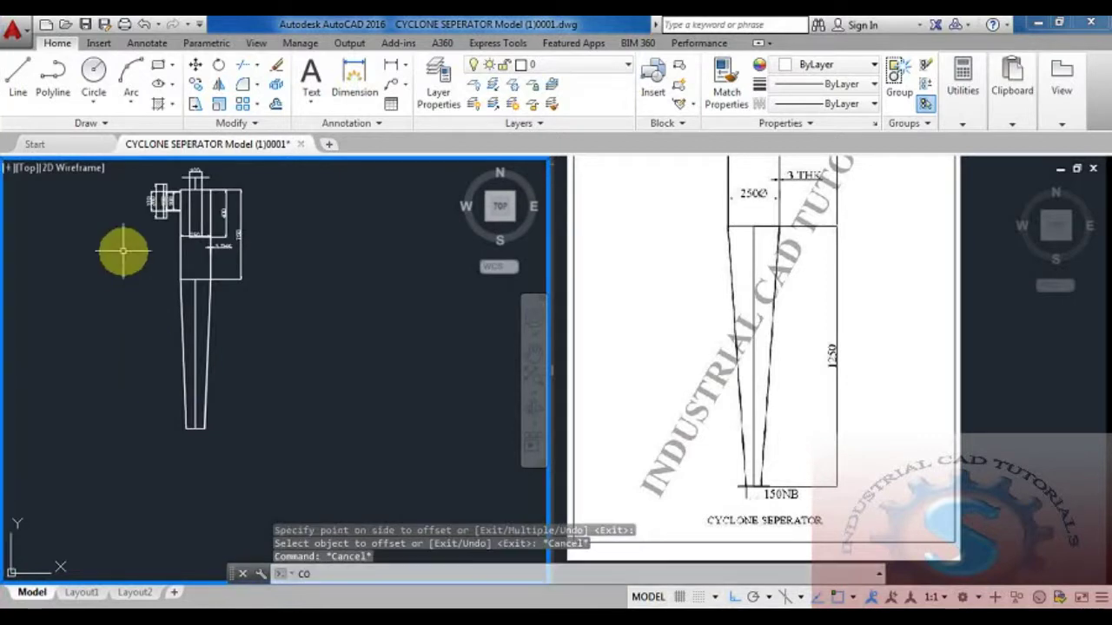
key(Return)
scroll(165, 339, up, 4)
click(152, 224)
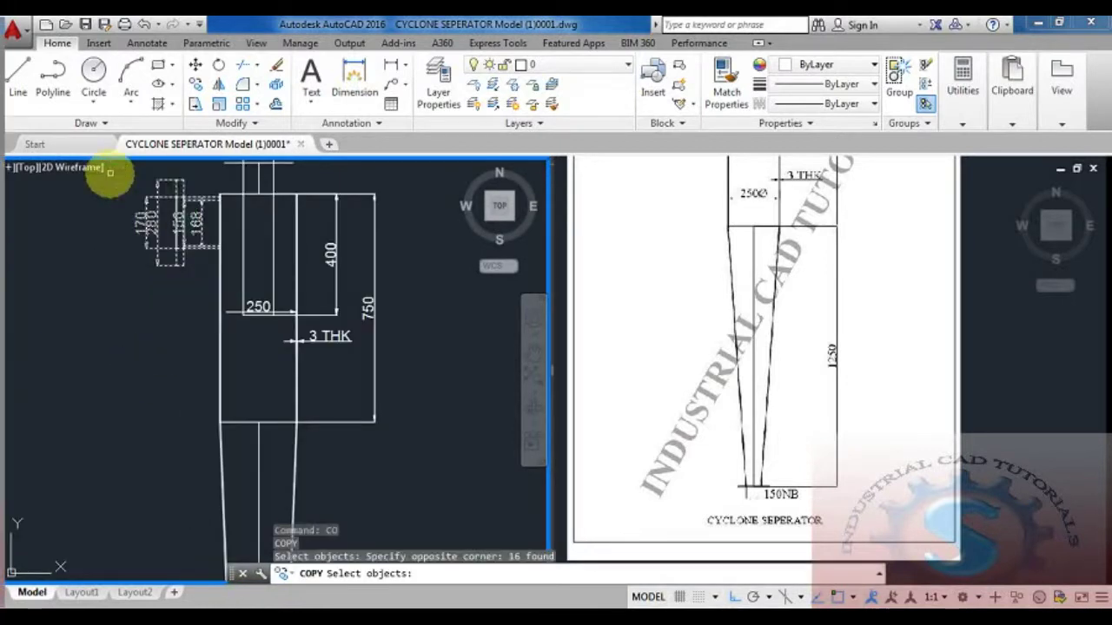
key(Return)
scroll(217, 217, up, 4)
click(221, 213)
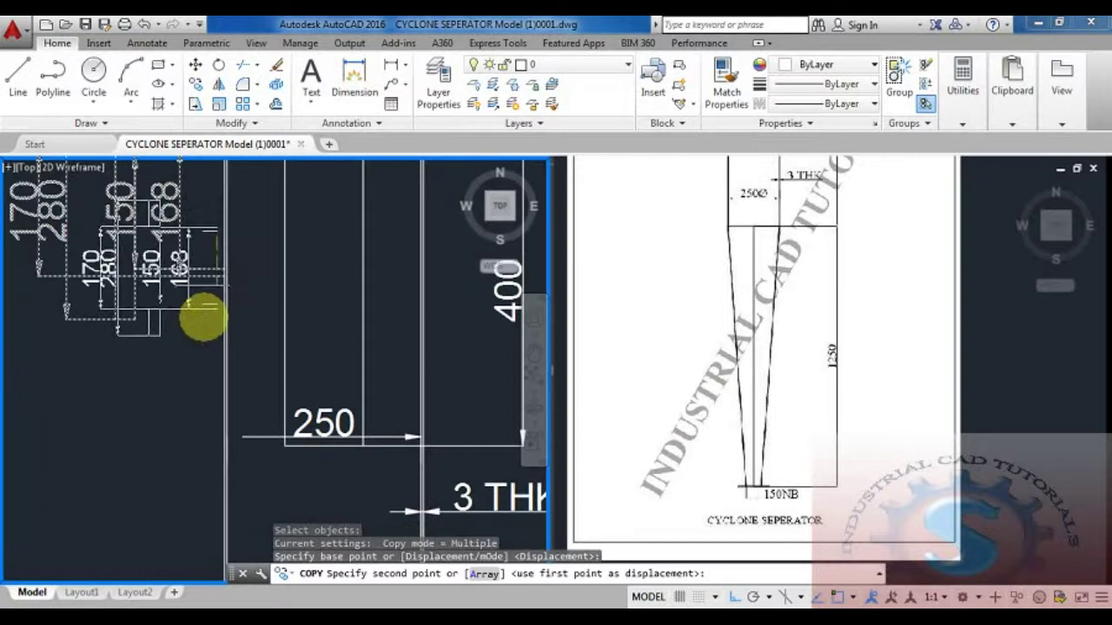
scroll(203, 322, down, 4)
key(Escape)
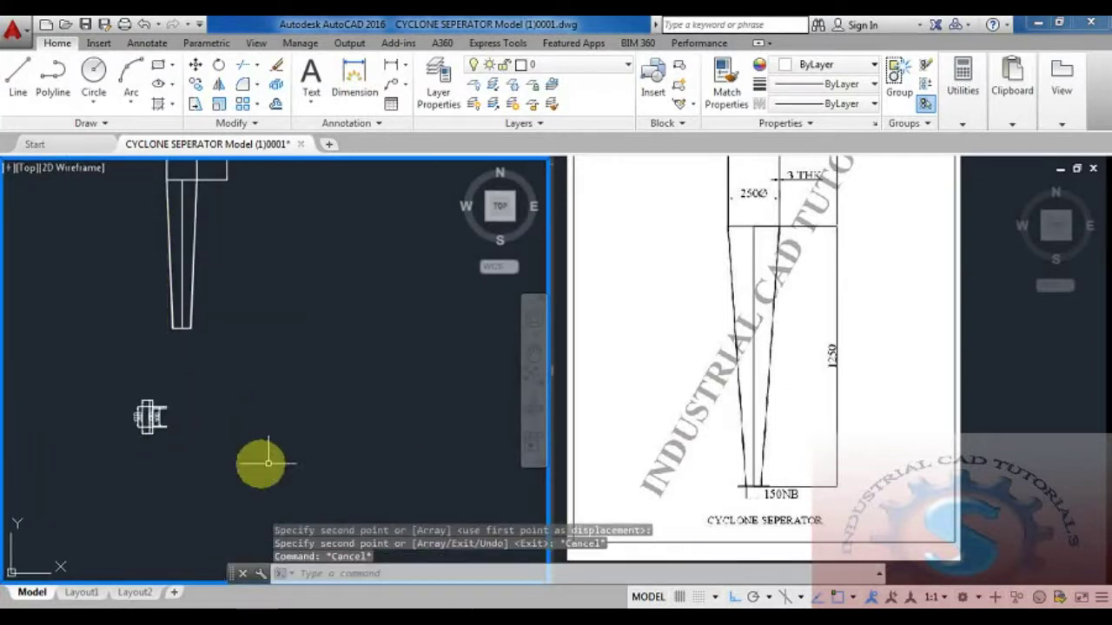
Rotate the copied nozzle 90 degrees so that its flange faces down
text(ro)
key(Return)
click(219, 485)
click(45, 342)
key(Return)
scroll(153, 425, up, 3)
click(153, 426)
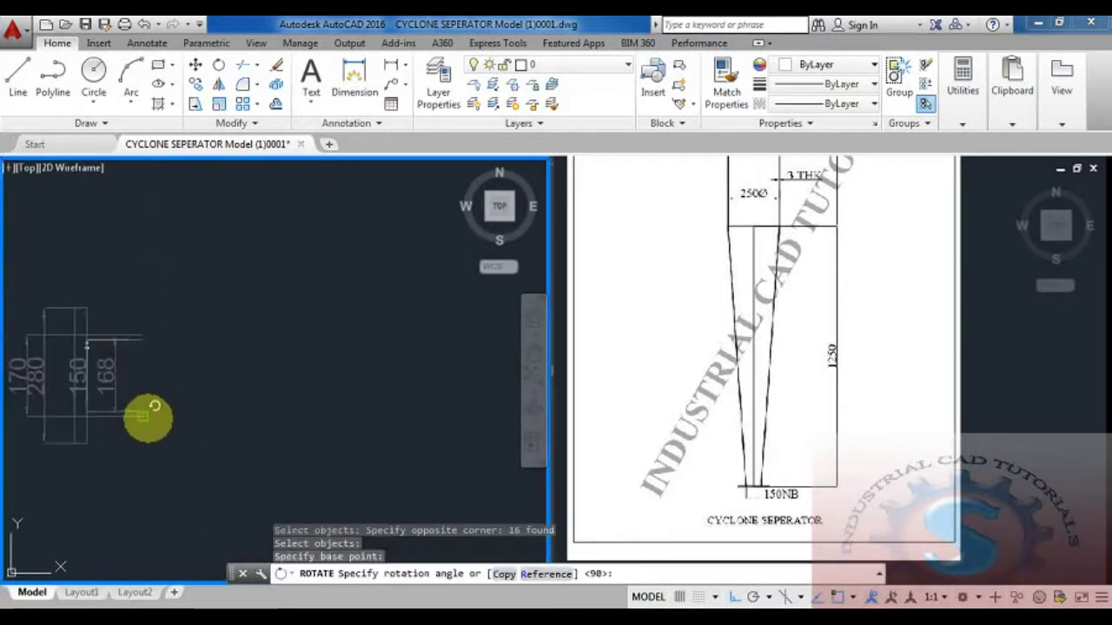
click(156, 256)
scroll(193, 344, down, 3)
key(Escape)
key(Escape)
Draw a horizontal line closing the open upper end of the rotated nozzle's pipe
text(l)
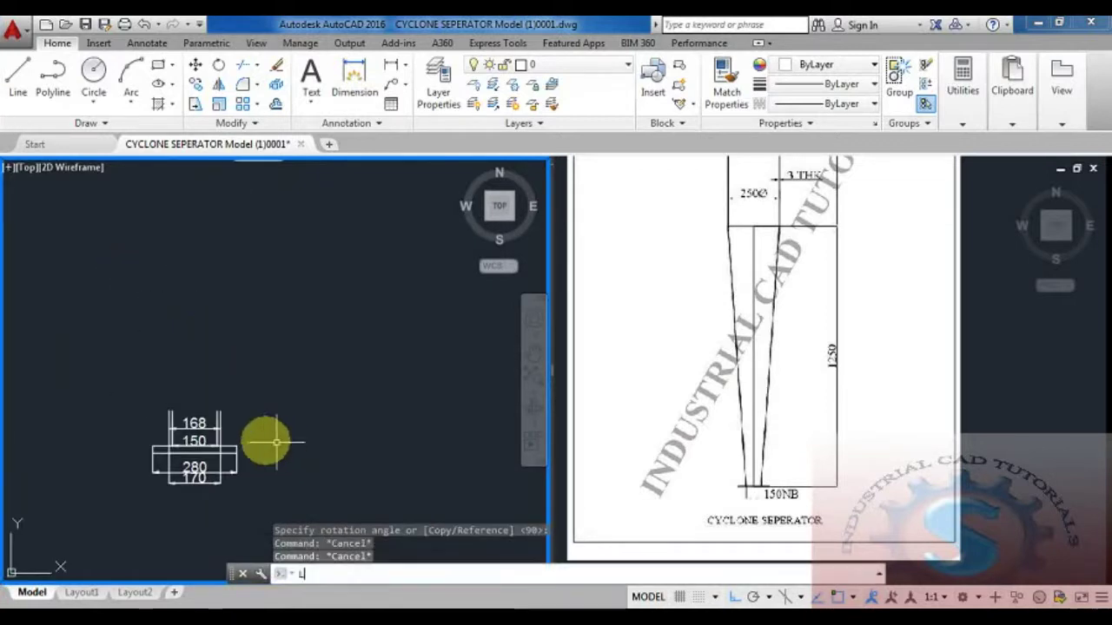
key(Return)
scroll(171, 408, up, 3)
click(182, 410)
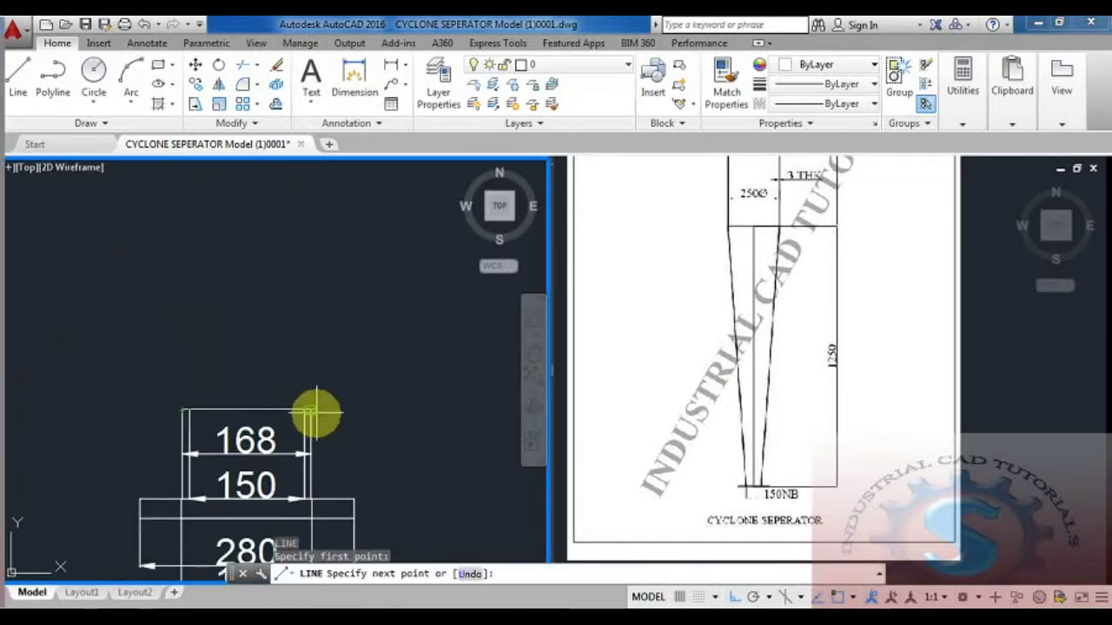
click(311, 410)
scroll(360, 395, down, 2)
key(Escape)
Move the nozzle by the midpoint of its upper closing line onto the midpoint of the cone's lower end
middle_drag(378, 422, 343, 337)
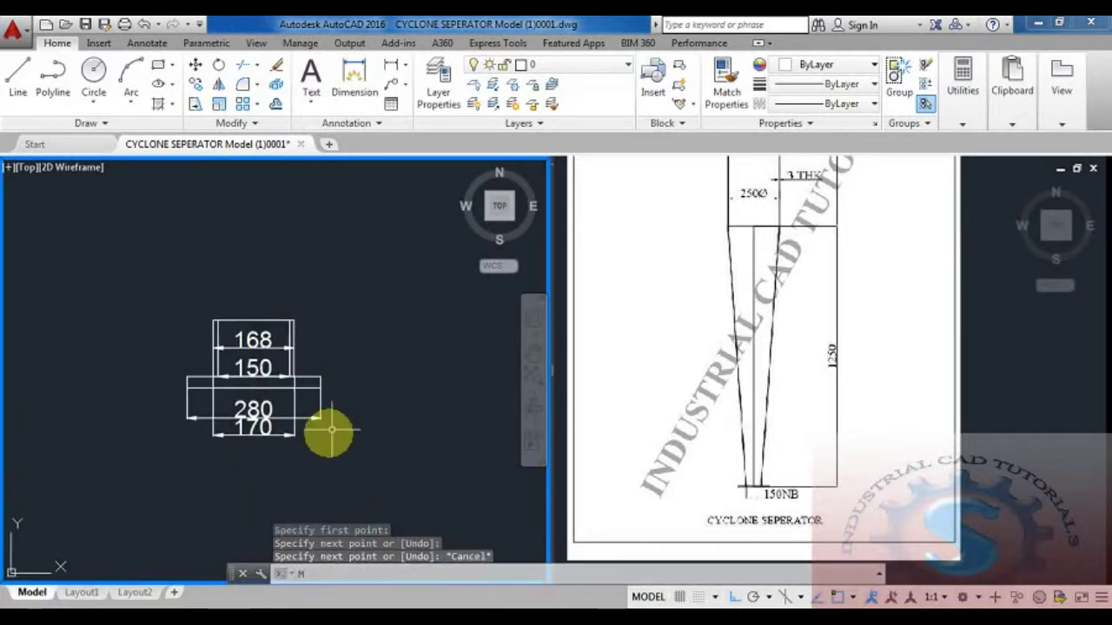
key(Return)
click(331, 461)
click(110, 262)
key(Return)
click(254, 321)
middle_drag(260, 322, 261, 460)
scroll(256, 400, down, 2)
scroll(308, 304, up, 2)
click(300, 300)
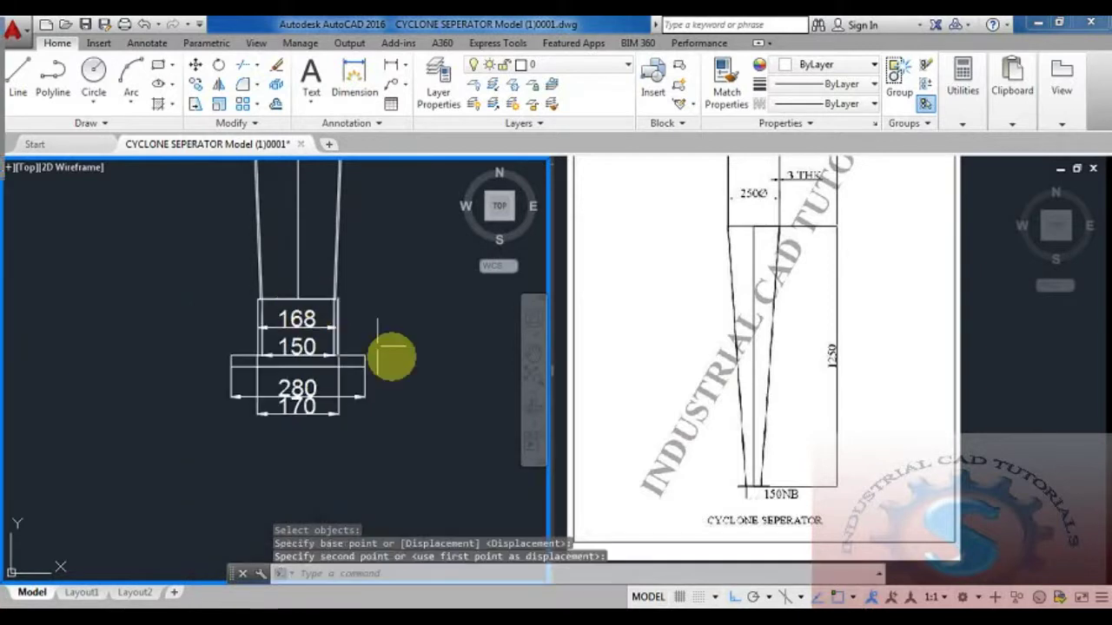
Examine the whole cyclone drawing and compare its body, nozzles and cone with the reference drawing
scroll(344, 398, down, 2)
scroll(398, 338, down, 3)
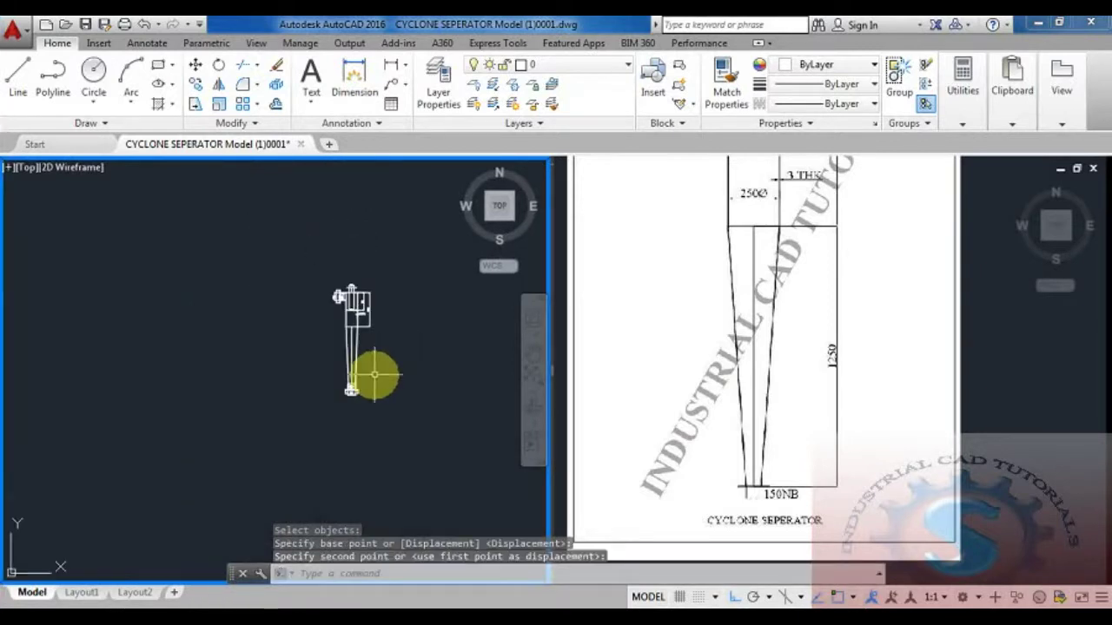
scroll(400, 358, up, 3)
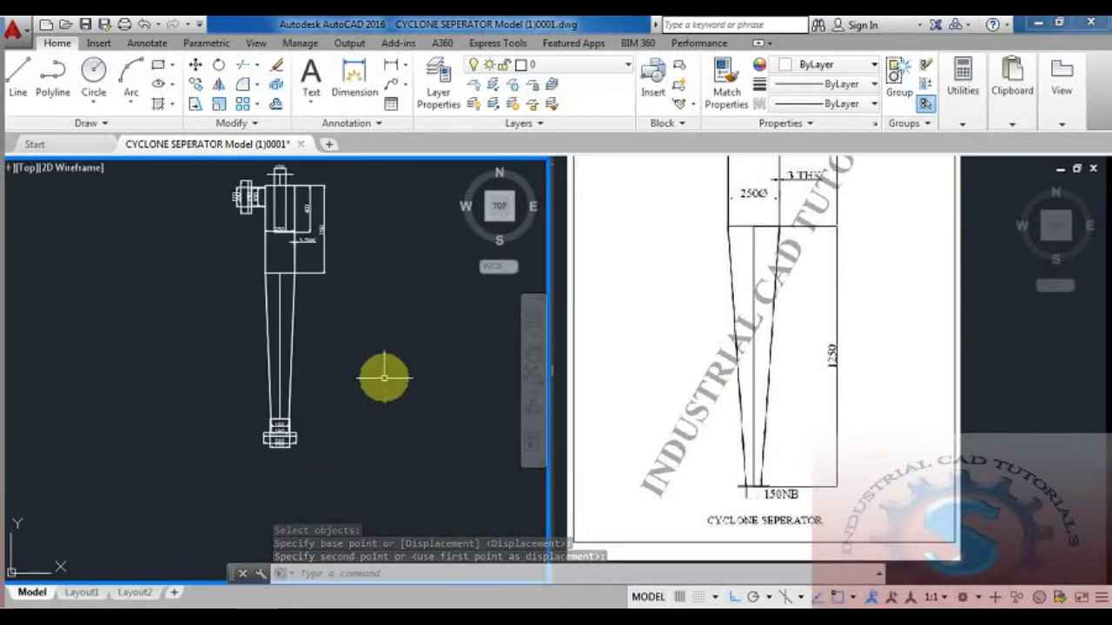
scroll(347, 387, up, 2)
scroll(330, 412, down, 2)
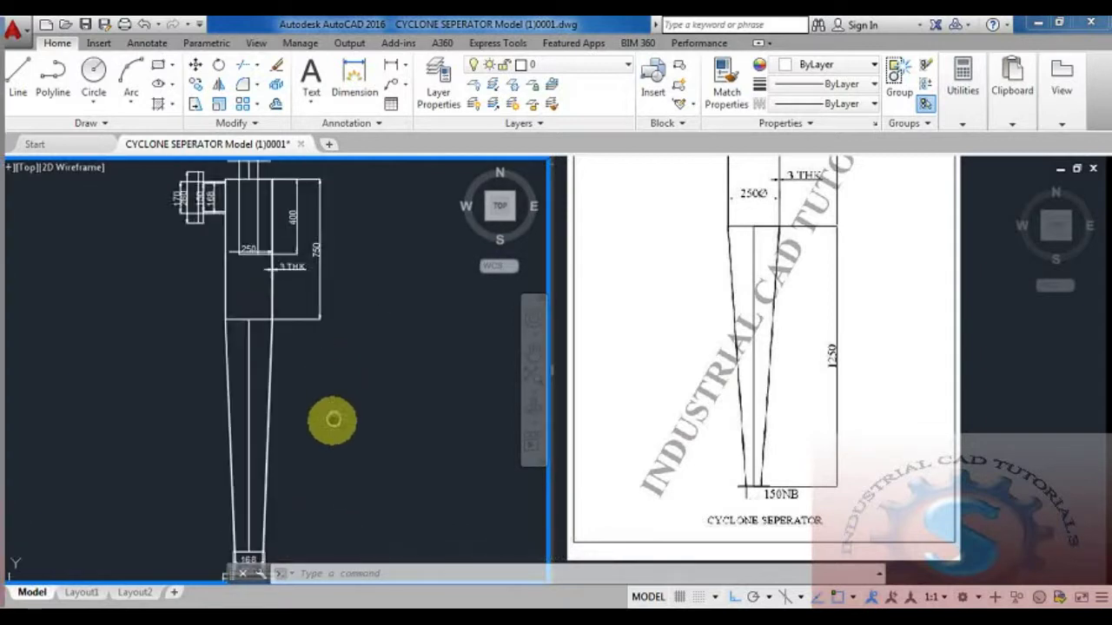
scroll(325, 352, up, 3)
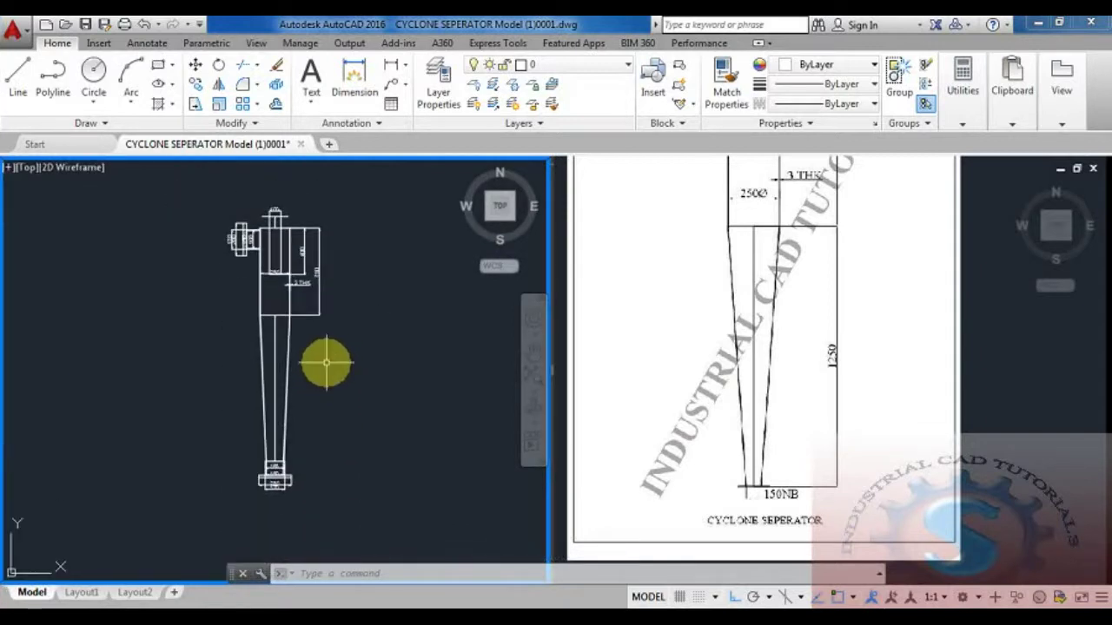
mouse_move(326, 363)
middle_down()
mouse_move(327, 409)
mouse_move(357, 452)
mouse_move(407, 430)
mouse_move(325, 417)
mouse_move(305, 372)
mouse_move(322, 446)
mouse_move(312, 417)
middle_up()
scroll(301, 313, up, 2)
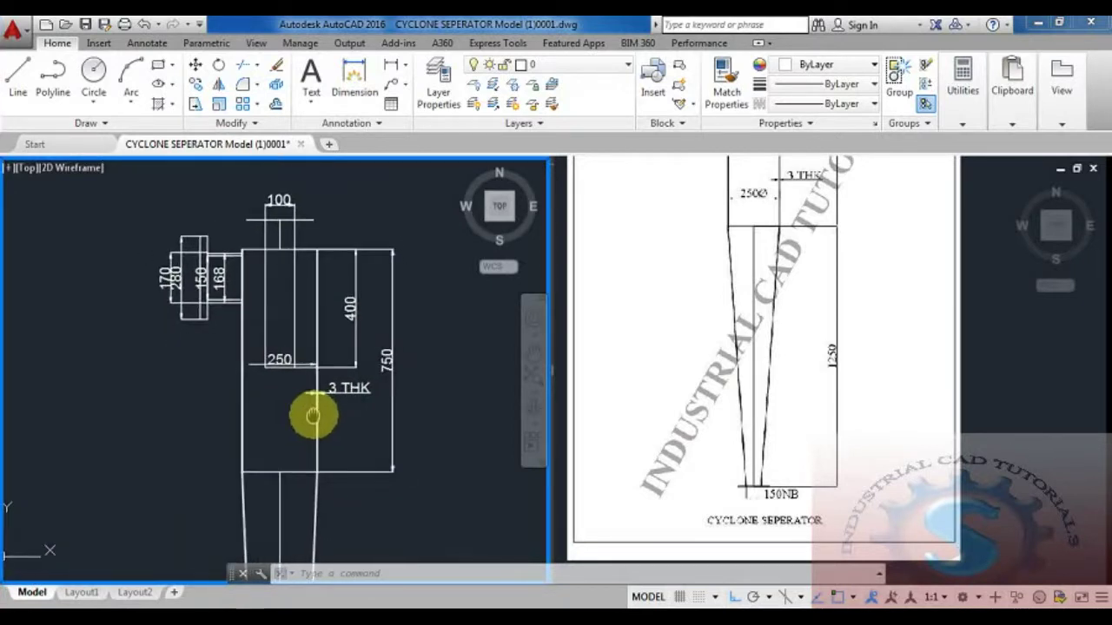
click(678, 350)
middle_drag(769, 335, 788, 452)
middle_drag(794, 373, 797, 397)
click(422, 397)
scroll(417, 402, down, 5)
scroll(384, 367, up, 2)
scroll(379, 377, up, 2)
mouse_move(362, 397)
middle_down()
mouse_move(330, 484)
mouse_move(332, 516)
mouse_move(392, 446)
mouse_move(398, 421)
middle_up()
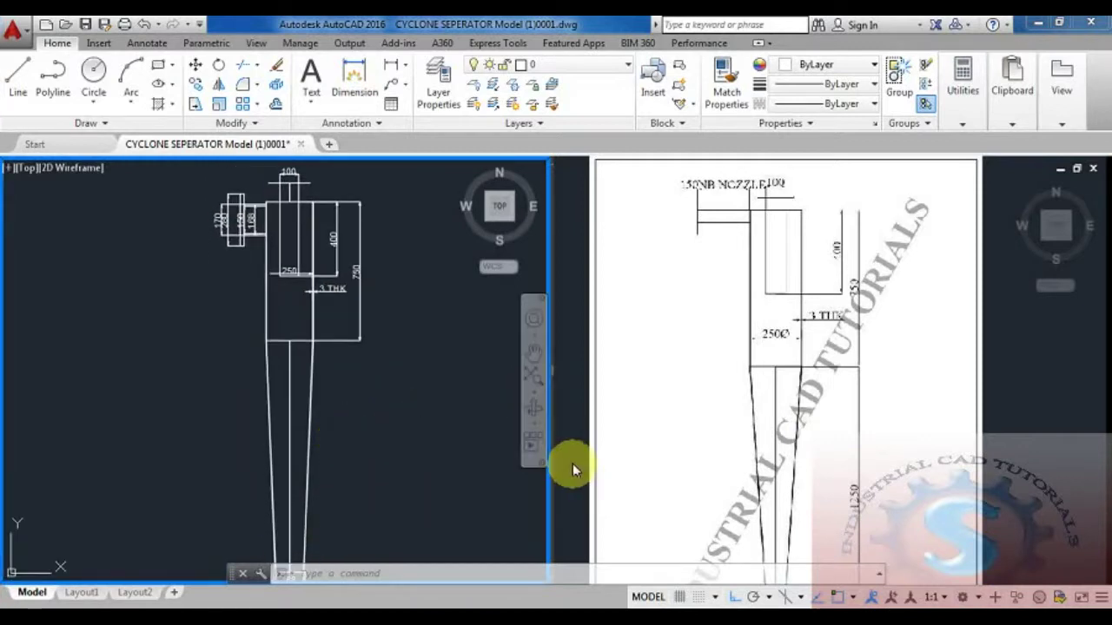
click(873, 353)
scroll(873, 352, down, 3)
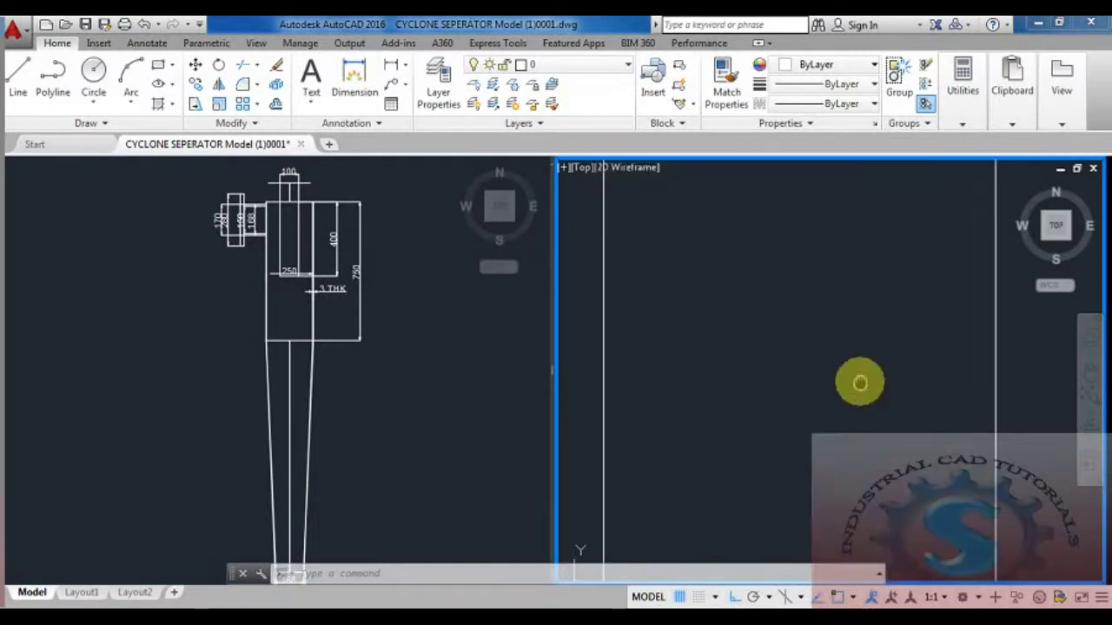
scroll(860, 378, up, 3)
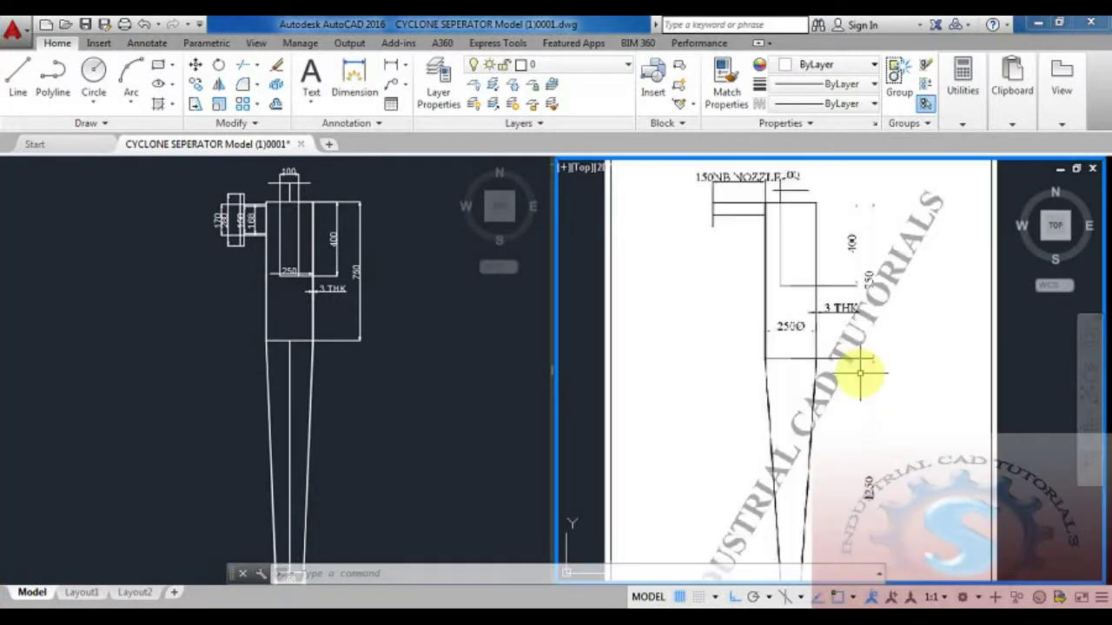
click(363, 67)
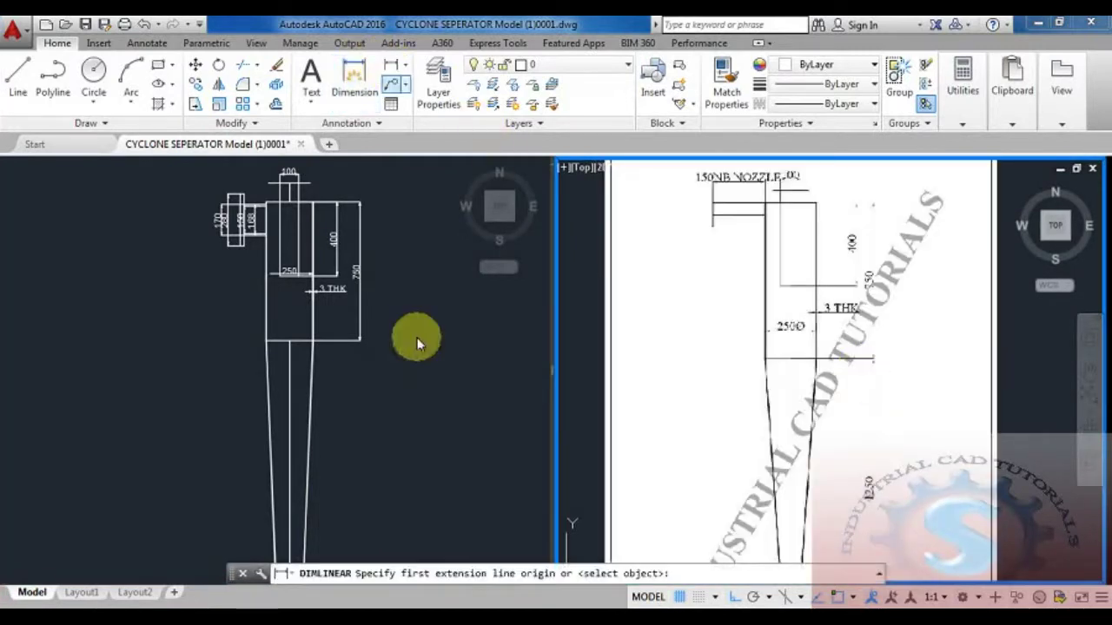
click(383, 375)
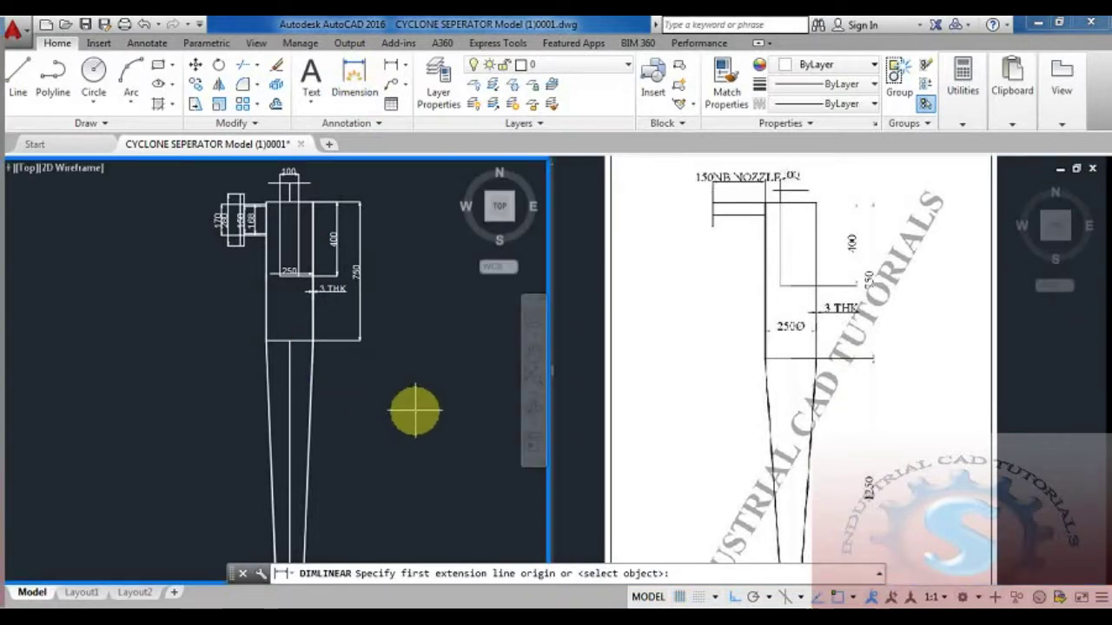
key(Escape)
Add a vertical linear dimension for the cone's length along its centreline, placing its dimension line in line with the body's 750 dimension
click(390, 70)
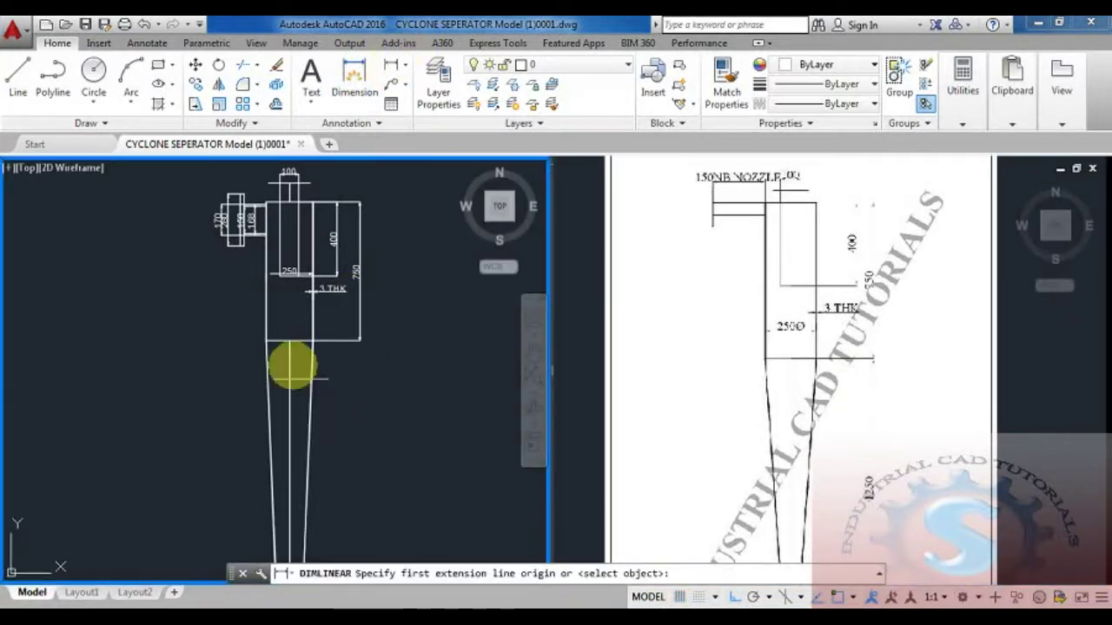
scroll(290, 341, up, 5)
click(288, 341)
scroll(316, 452, down, 5)
middle_drag(319, 452, 318, 156)
scroll(306, 401, up, 5)
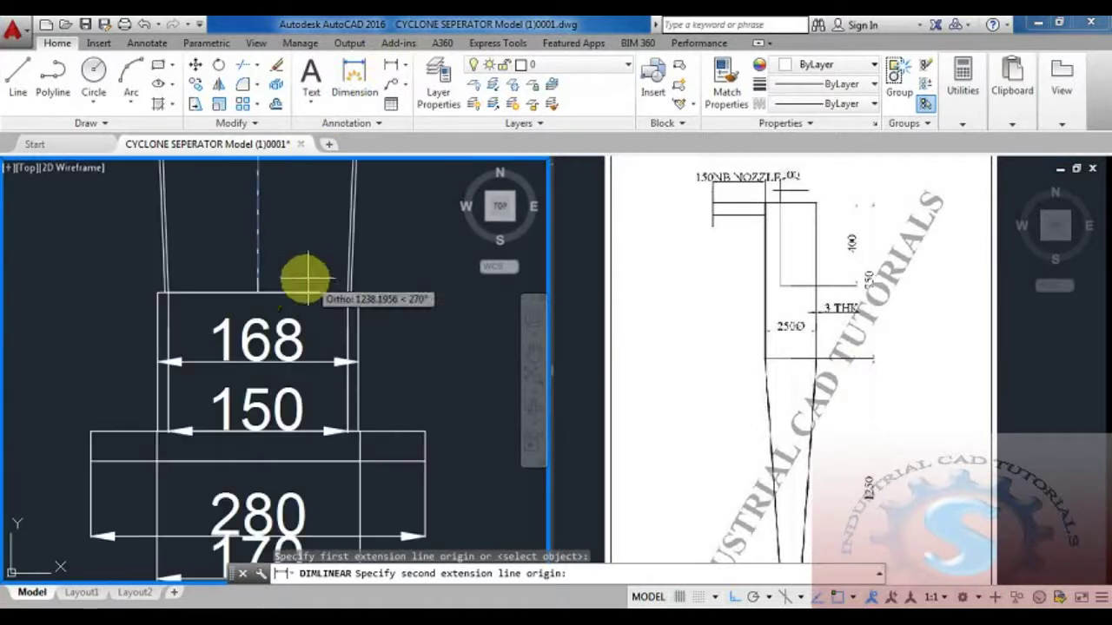
click(261, 291)
scroll(350, 328, down, 4)
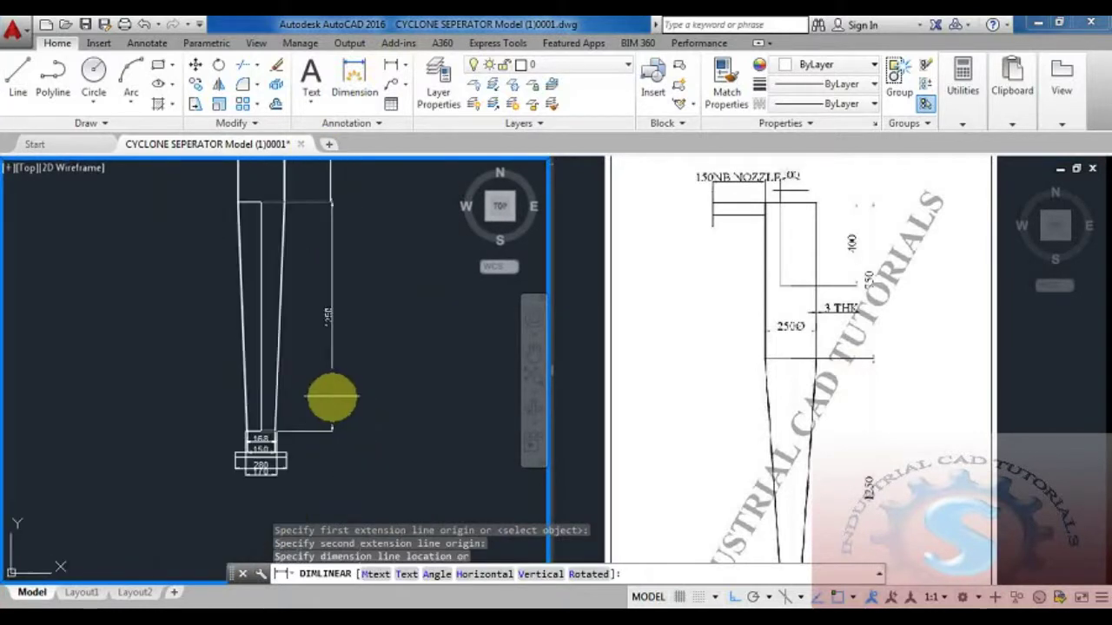
click(332, 398)
scroll(405, 364, down, 4)
scroll(342, 397, up, 5)
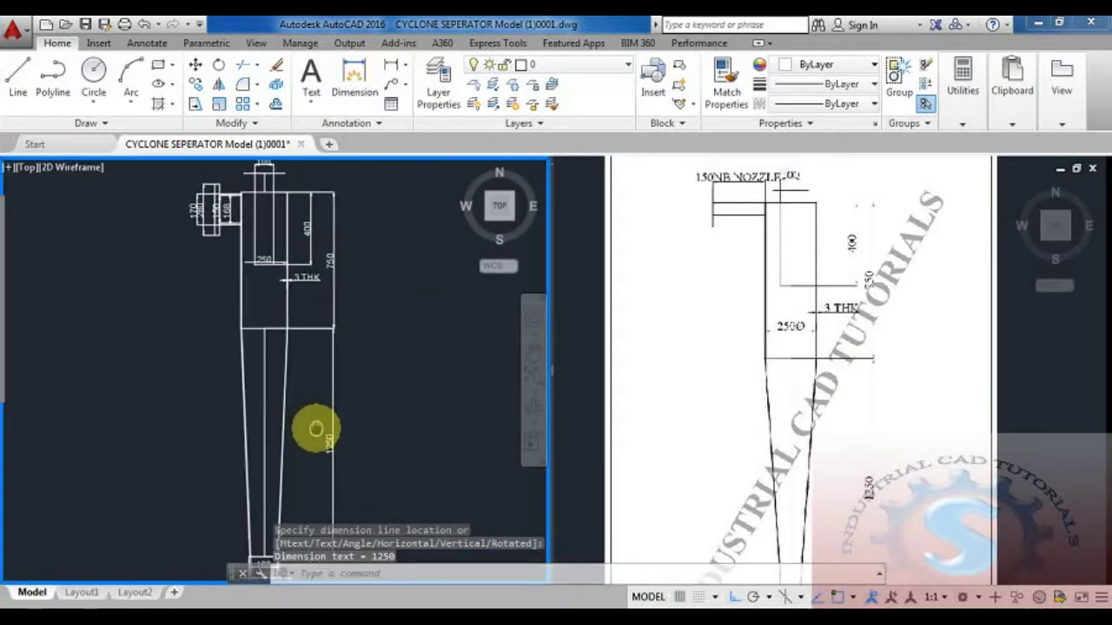
click(784, 373)
middle_drag(844, 375, 857, 375)
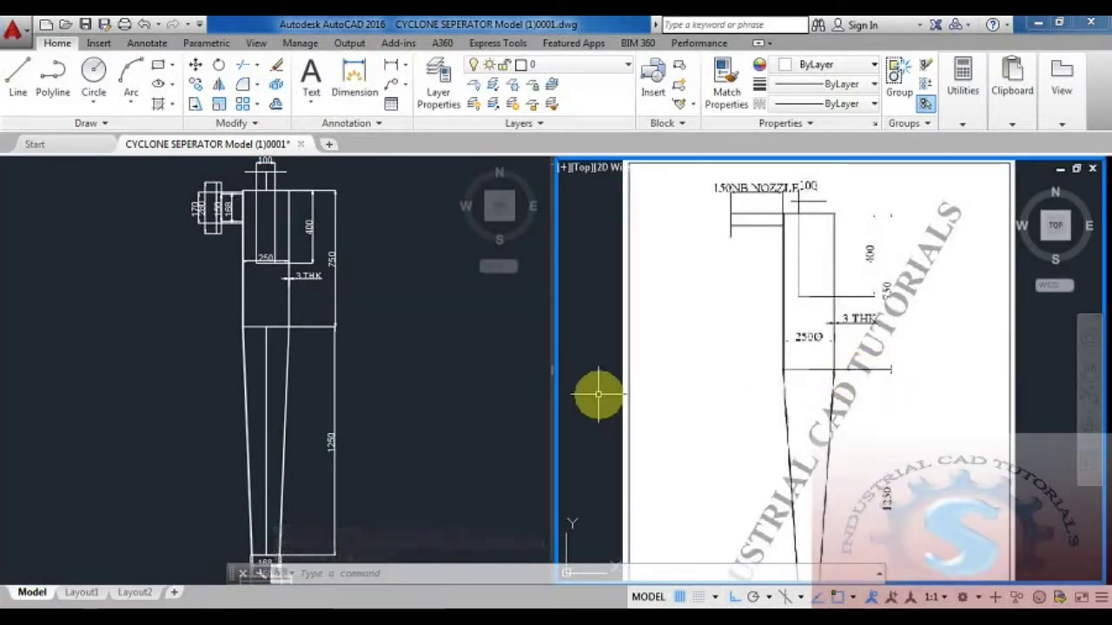